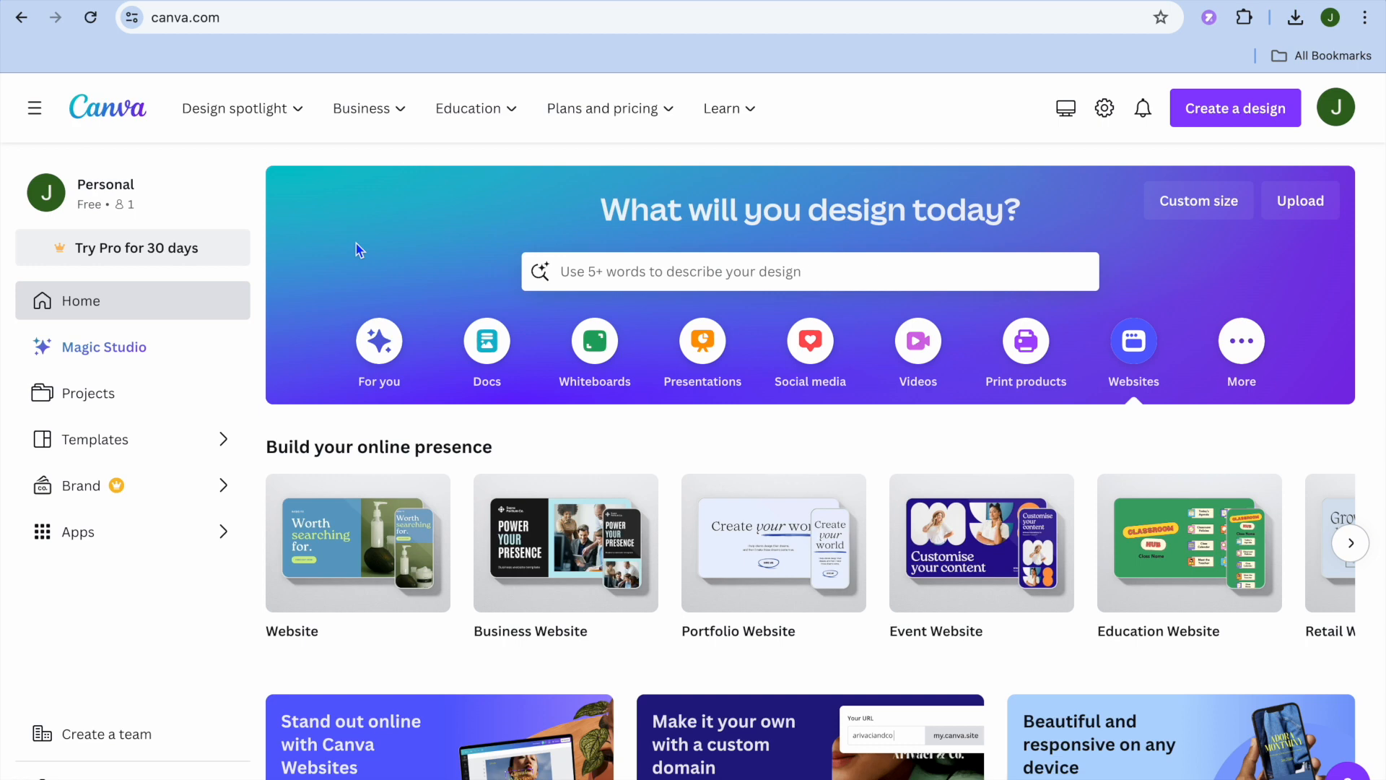
Search the templates for "beauty salon website" and open the Brown Beauty Product Launch Website template for customizing
{"action": "left_click", "coordinate": [675, 271]}
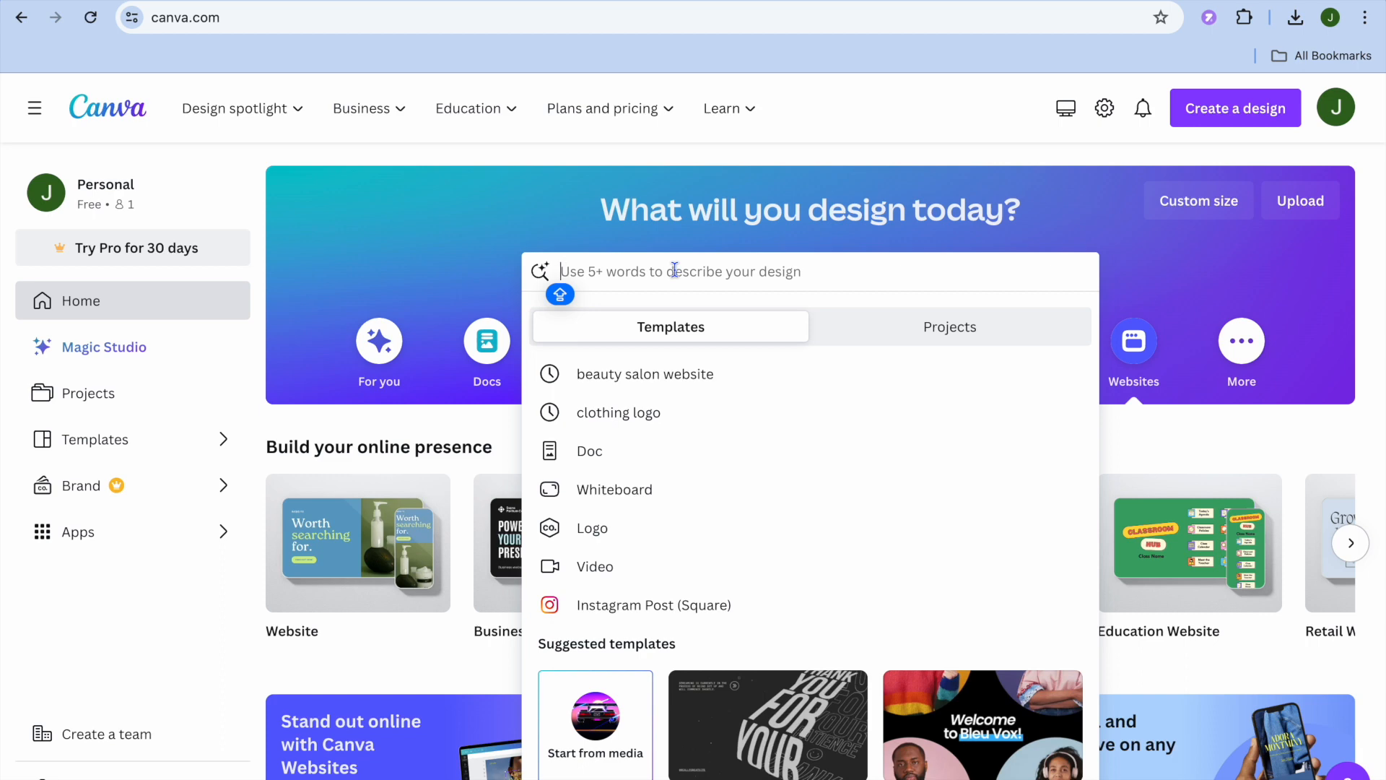
{"action": "left_click", "coordinate": [686, 381]}
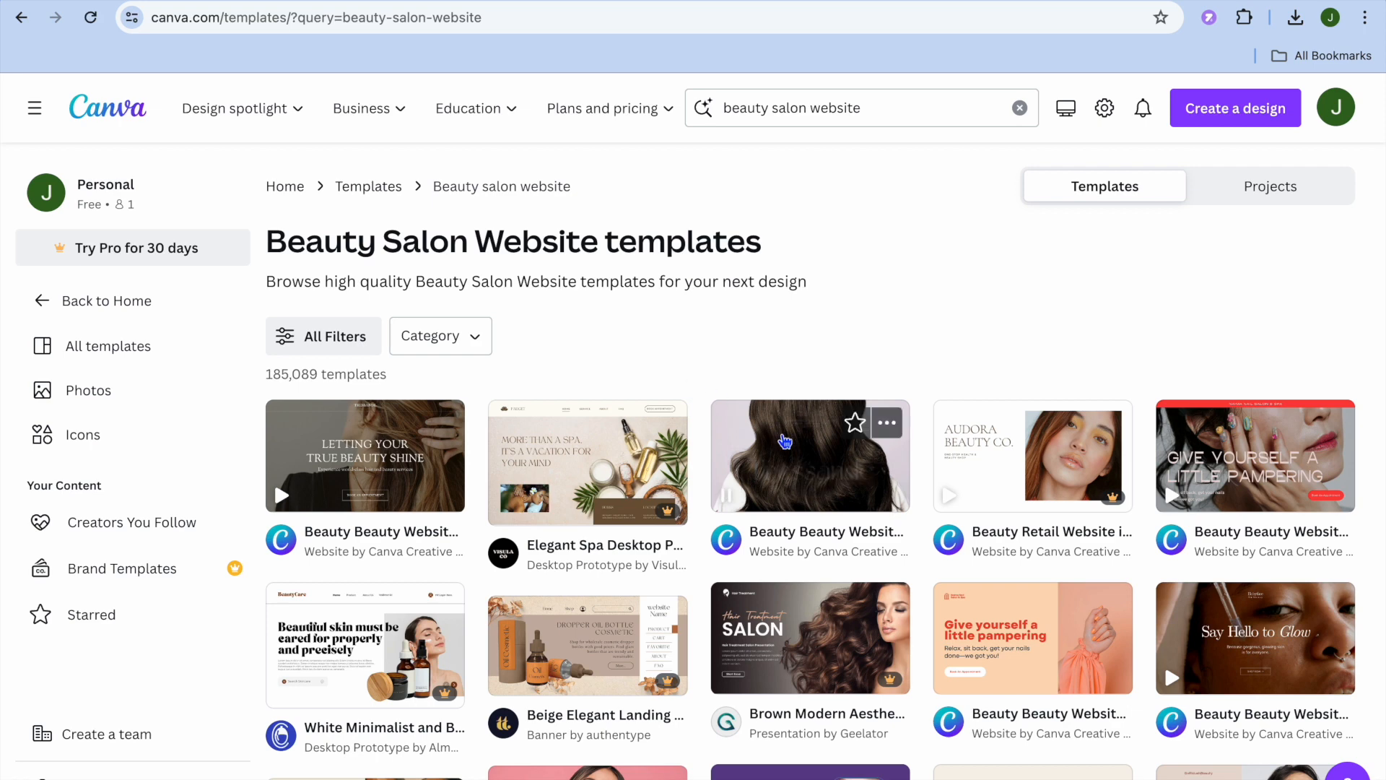
{"action": "scroll", "coordinate": [785, 442], "scroll_direction": "down", "scroll_amount": 2}
{"action": "scroll", "coordinate": [785, 442], "scroll_direction": "down", "scroll_amount": 5}
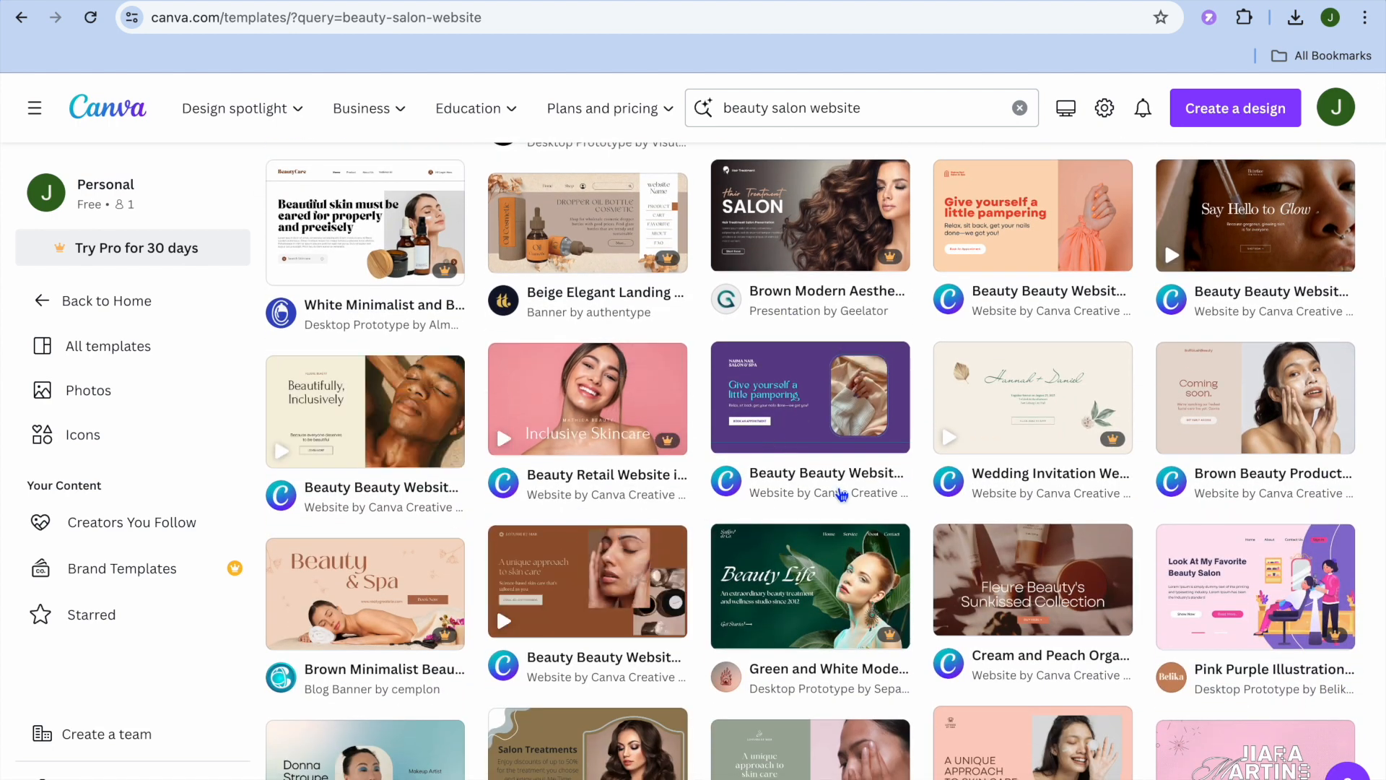
{"action": "scroll", "coordinate": [842, 494], "scroll_direction": "up", "scroll_amount": 1}
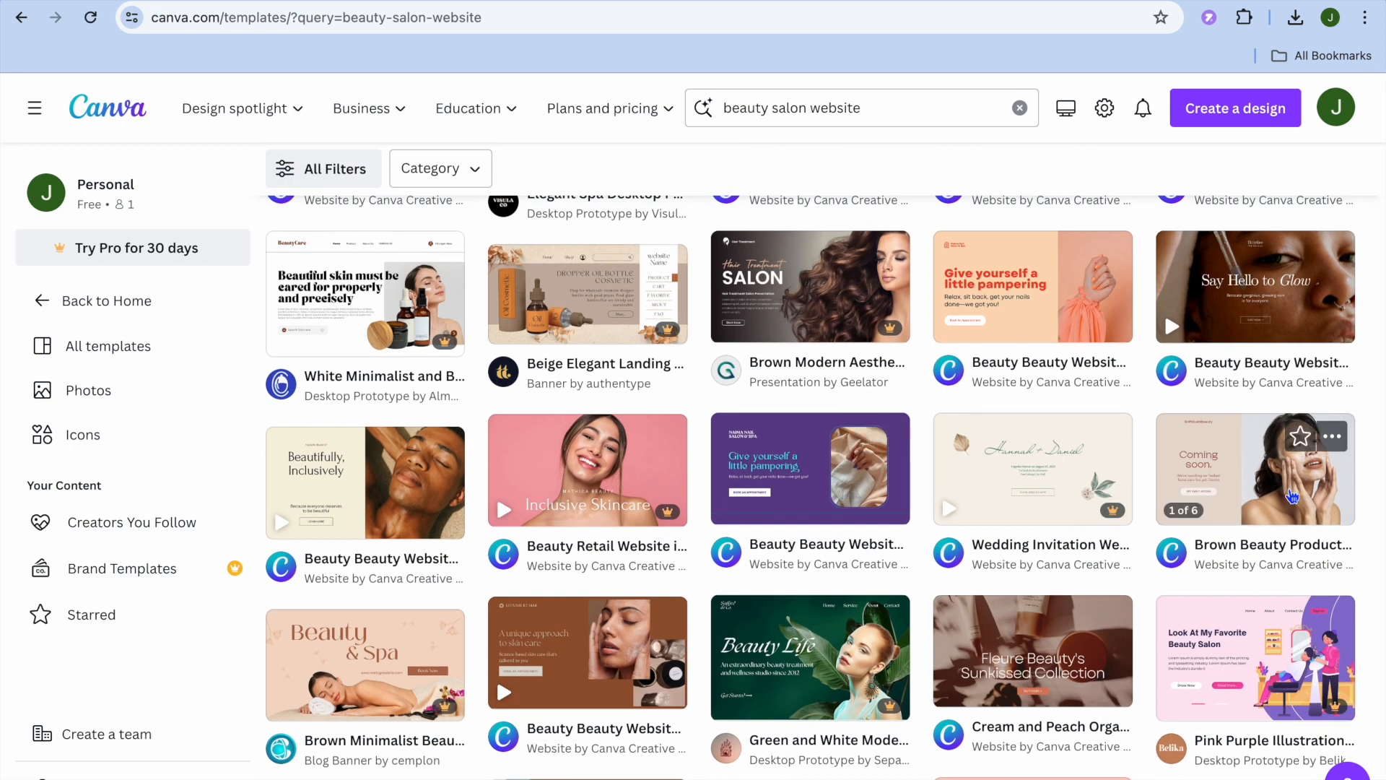
{"action": "left_click", "coordinate": [1219, 457]}
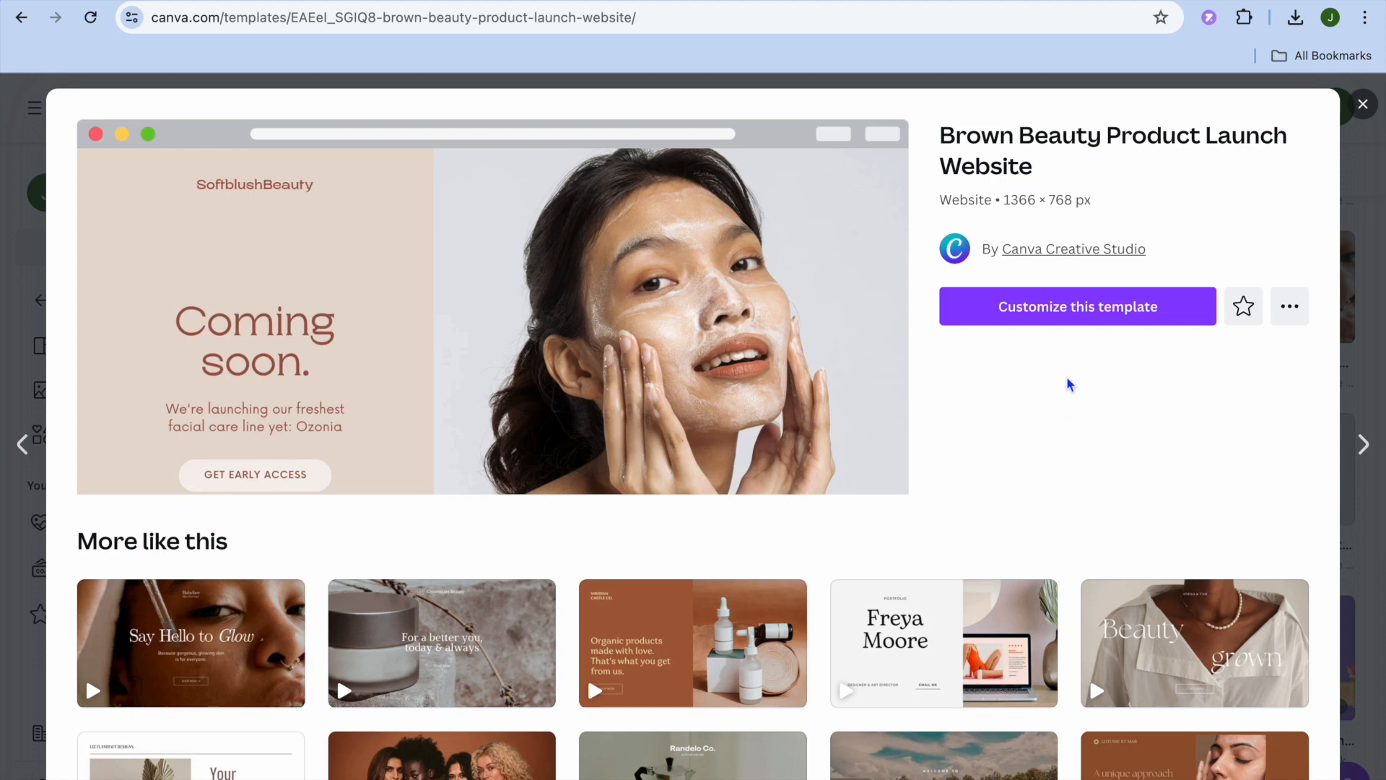
{"action": "left_click", "coordinate": [1067, 310]}
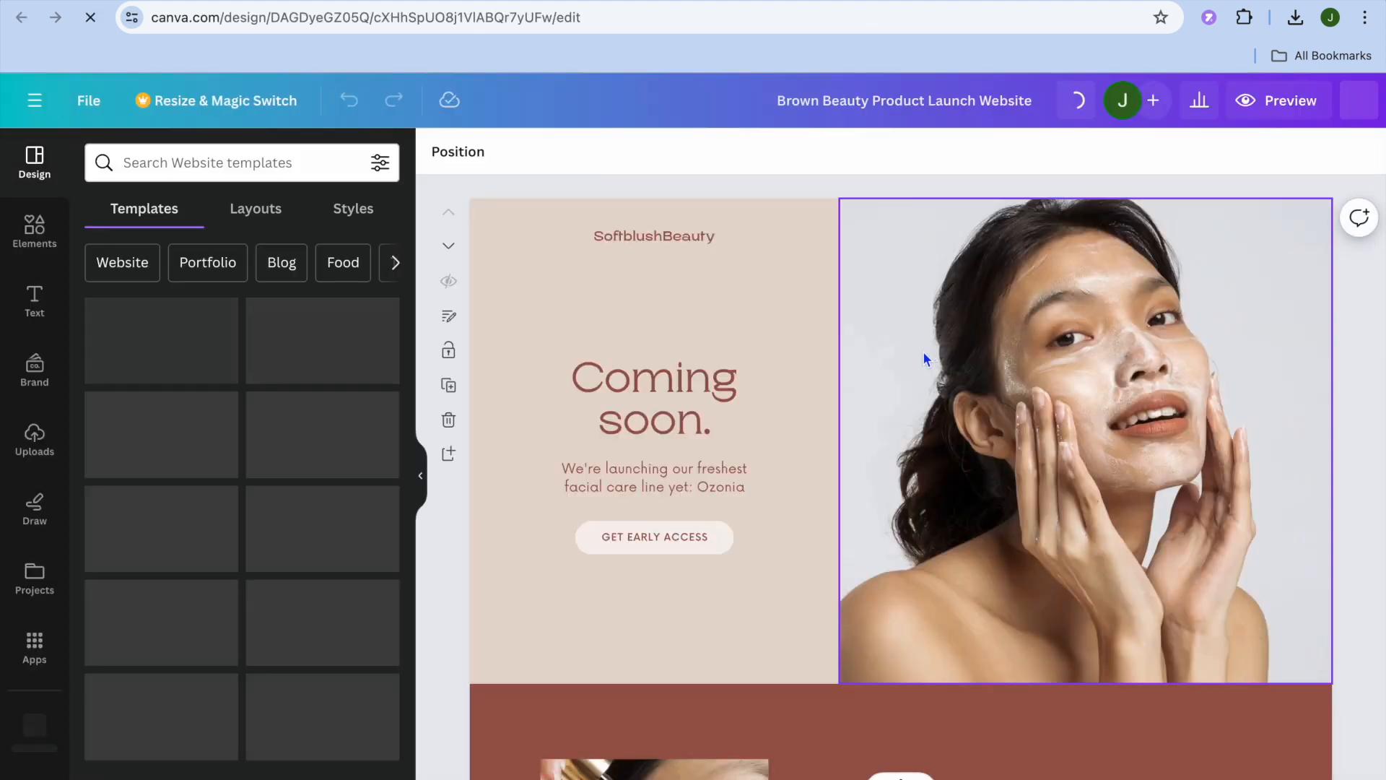
{"action": "scroll", "coordinate": [924, 351], "scroll_direction": "down", "scroll_amount": 6}
{"action": "scroll", "coordinate": [925, 352], "scroll_direction": "down", "scroll_amount": 5}
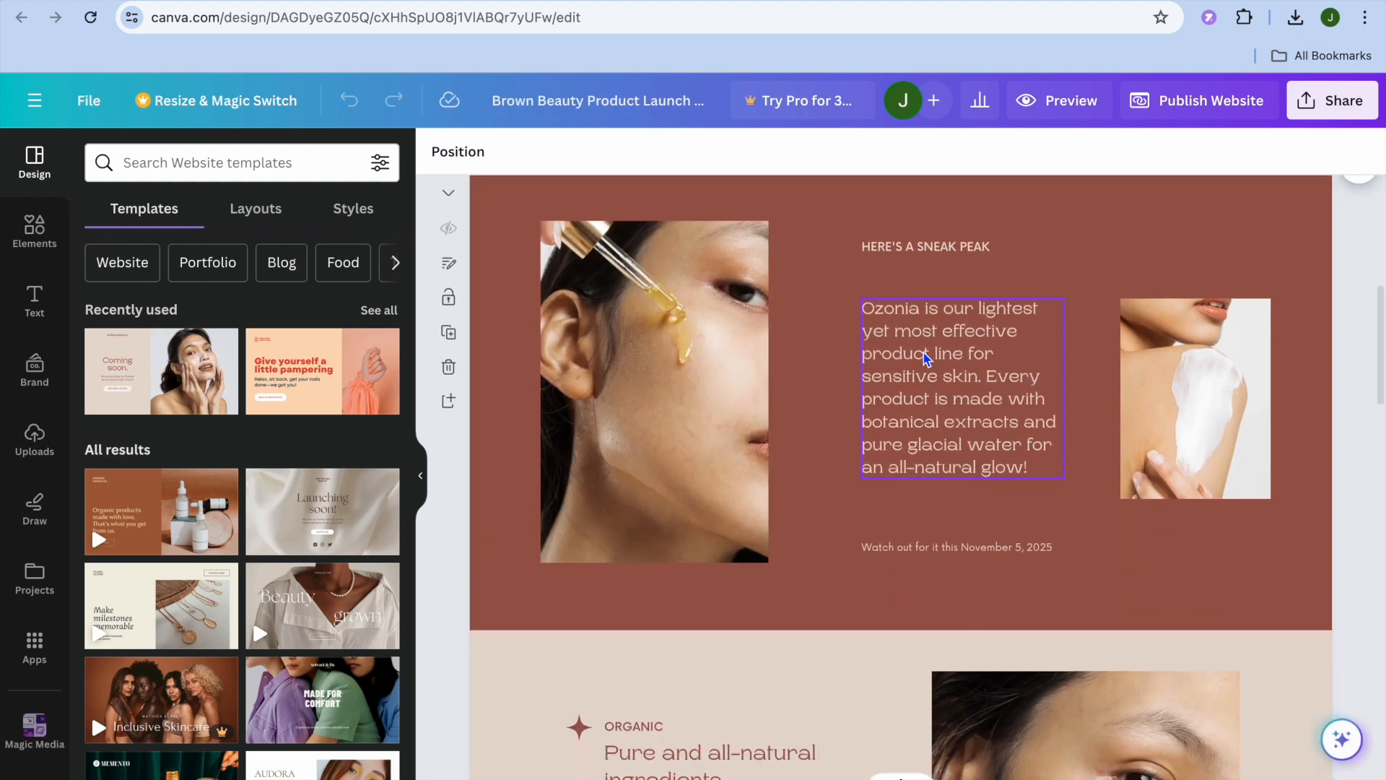
{"action": "scroll", "coordinate": [923, 350], "scroll_direction": "up", "scroll_amount": 10}
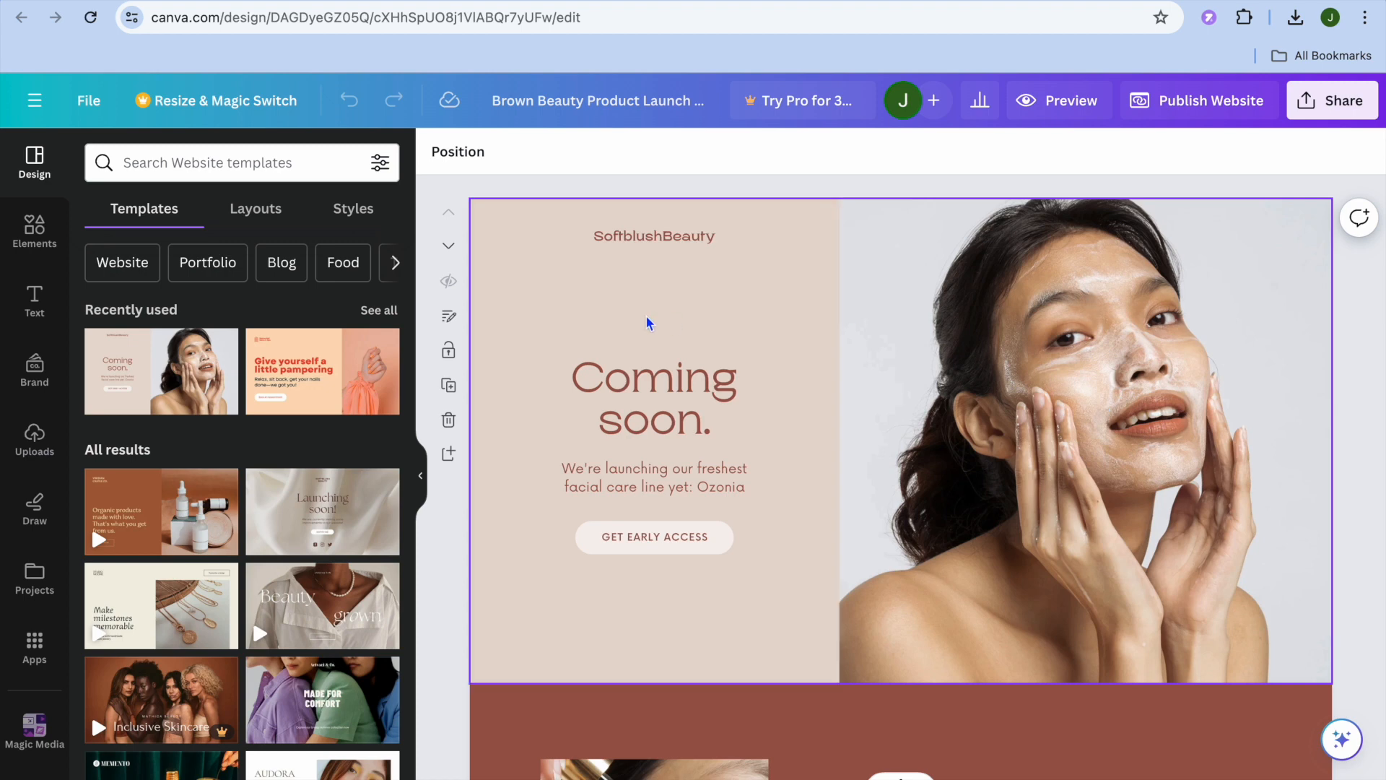
{"action": "left_click", "coordinate": [34, 435]}
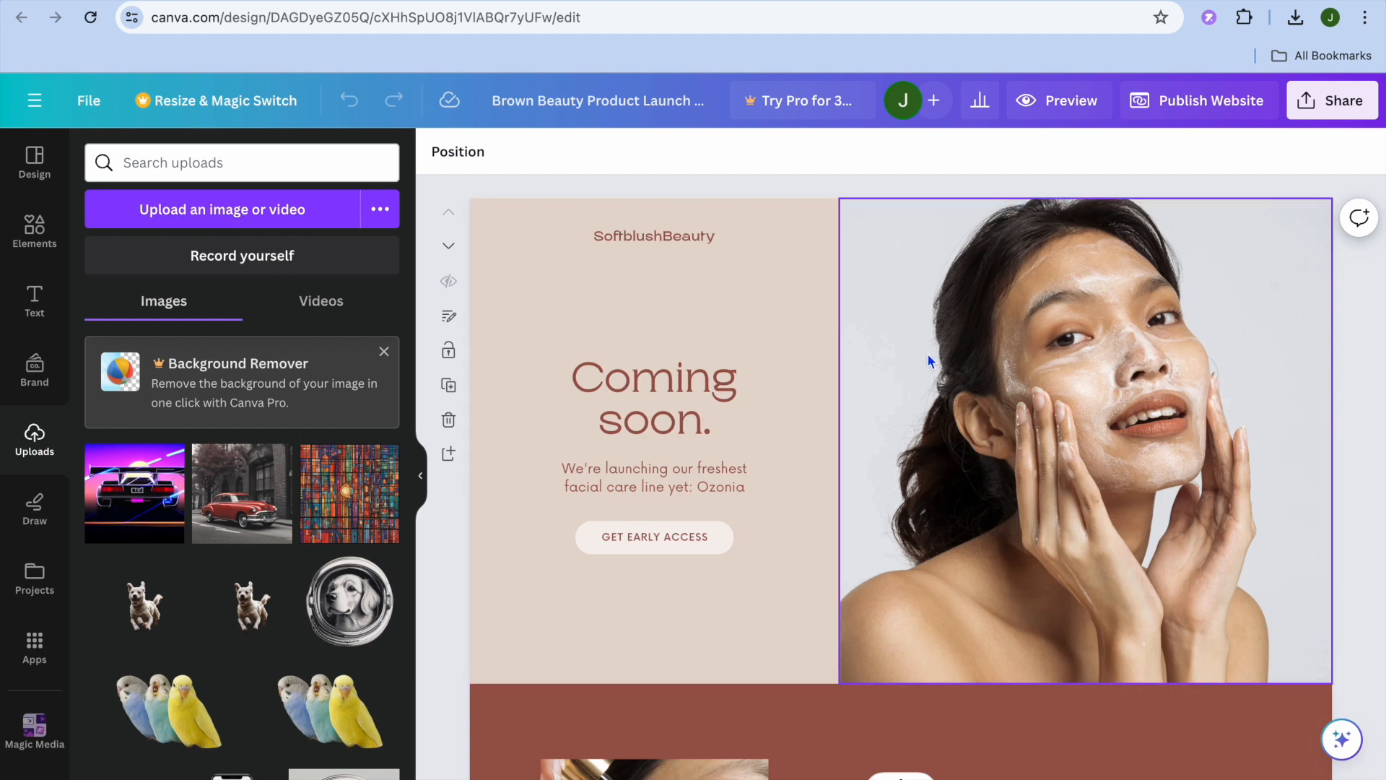
Search the elements for "Woman face" photos and replace the first section's photo with the smiling woman wearing a headband
{"action": "left_click", "coordinate": [28, 241]}
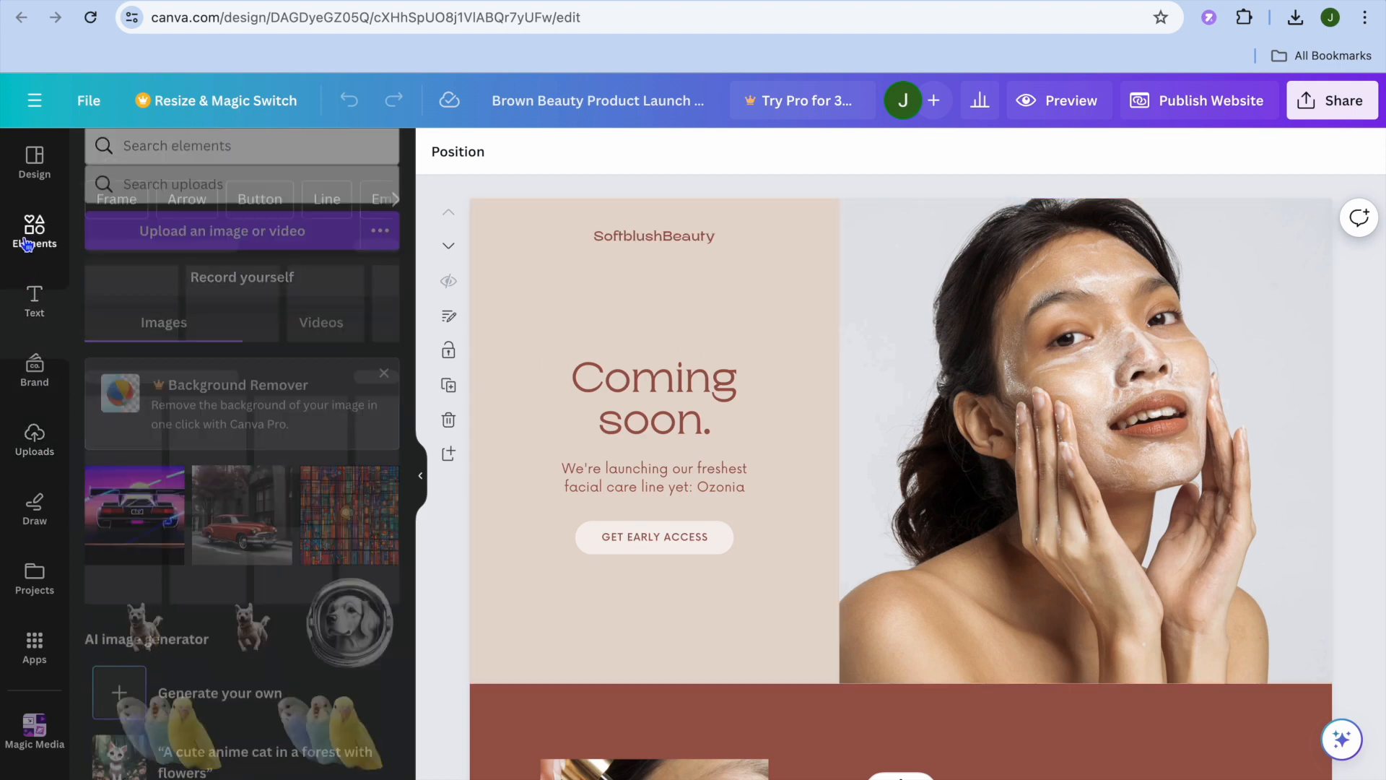
{"action": "left_click", "coordinate": [158, 163]}
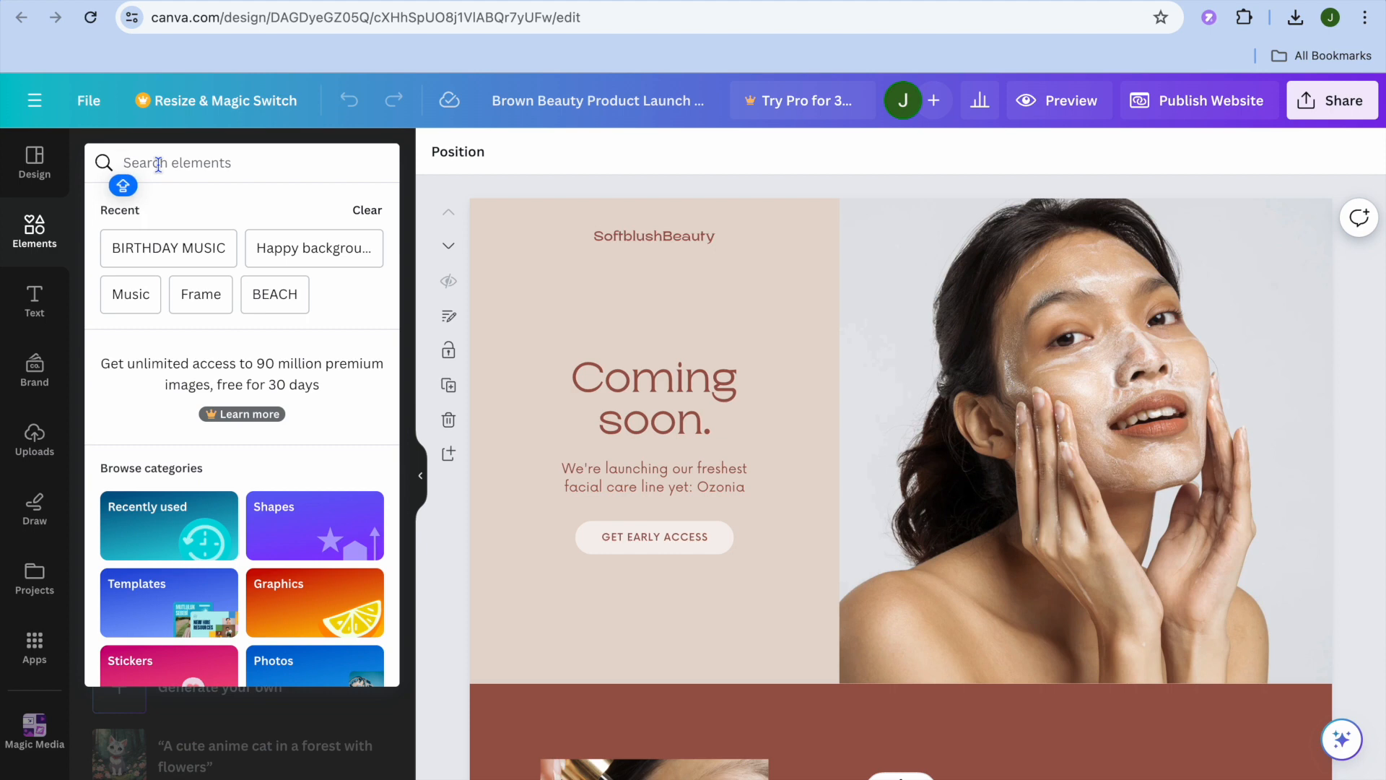
{"action": "type", "text": "WO"}
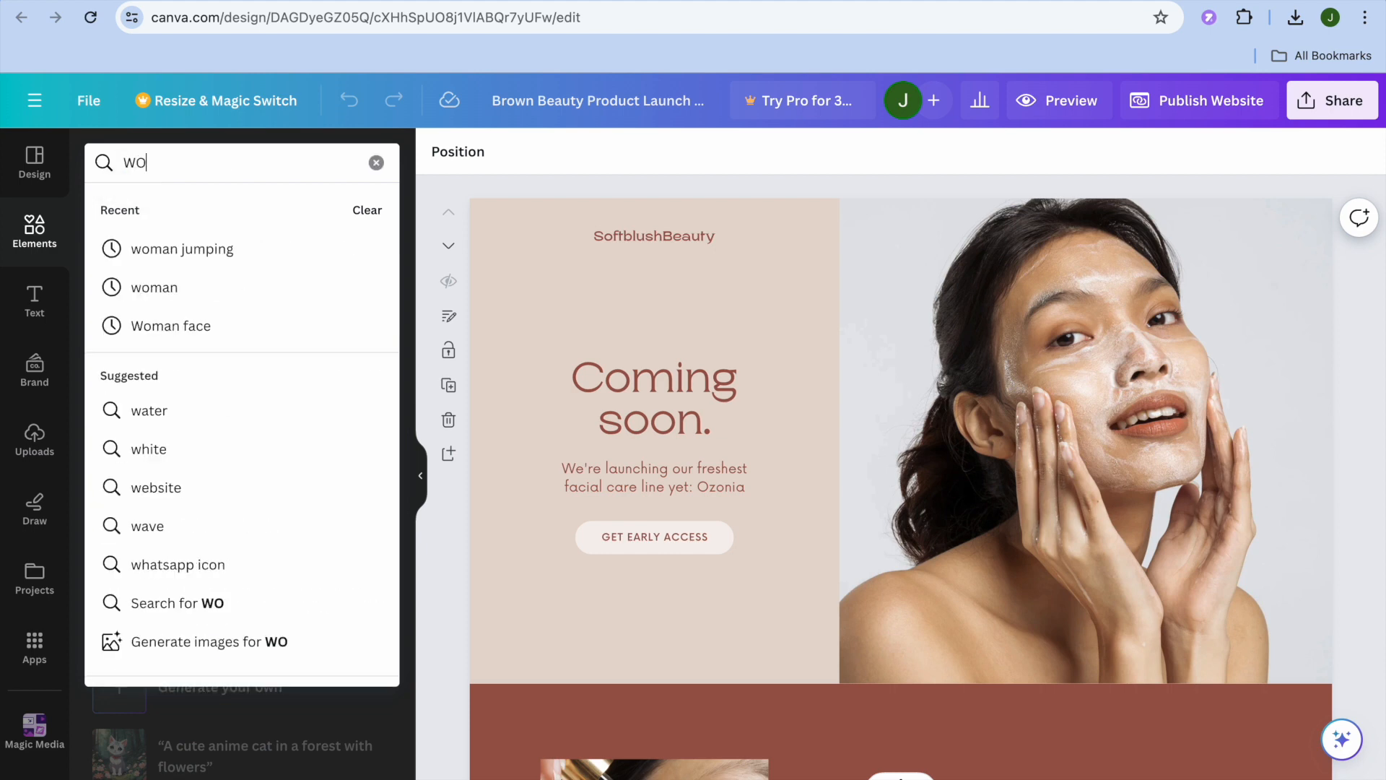
{"action": "type", "text": "MAN"}
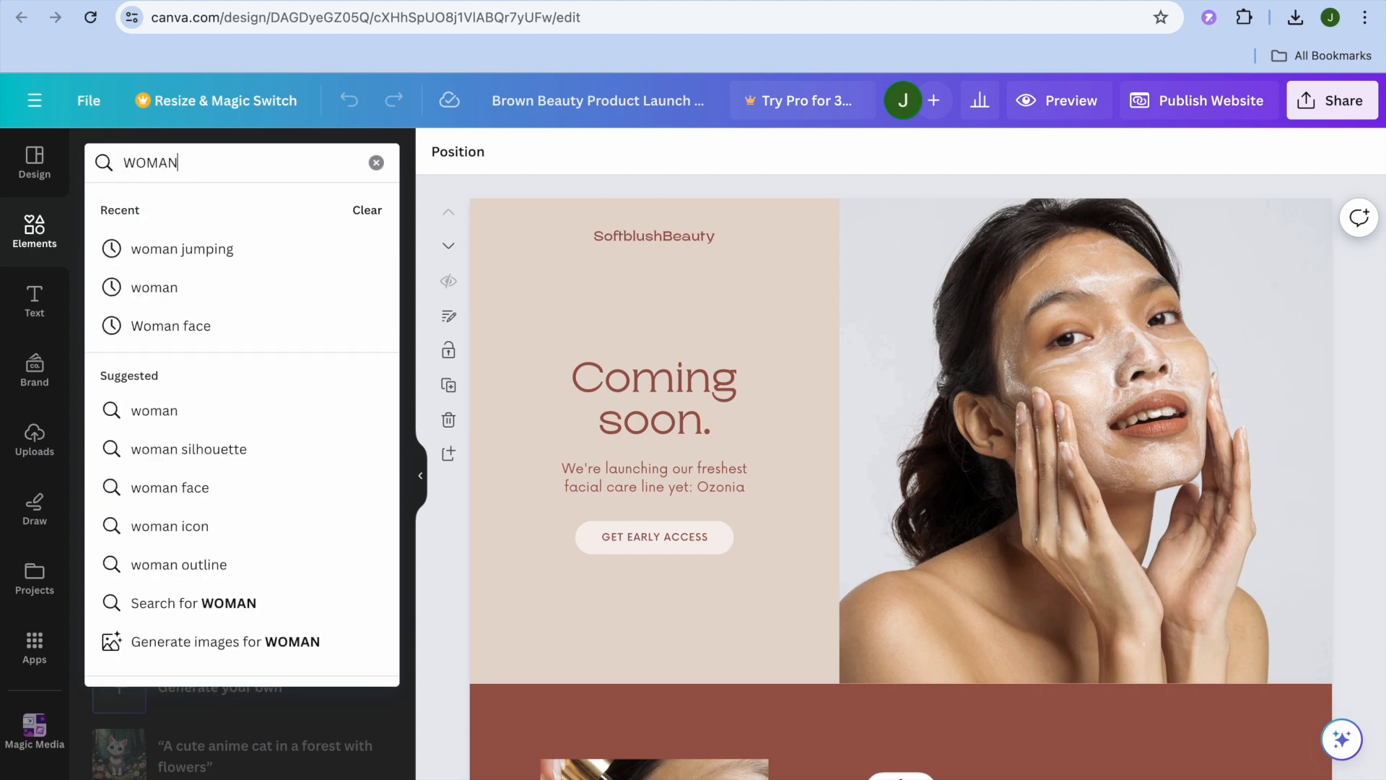
{"action": "left_click", "coordinate": [184, 325]}
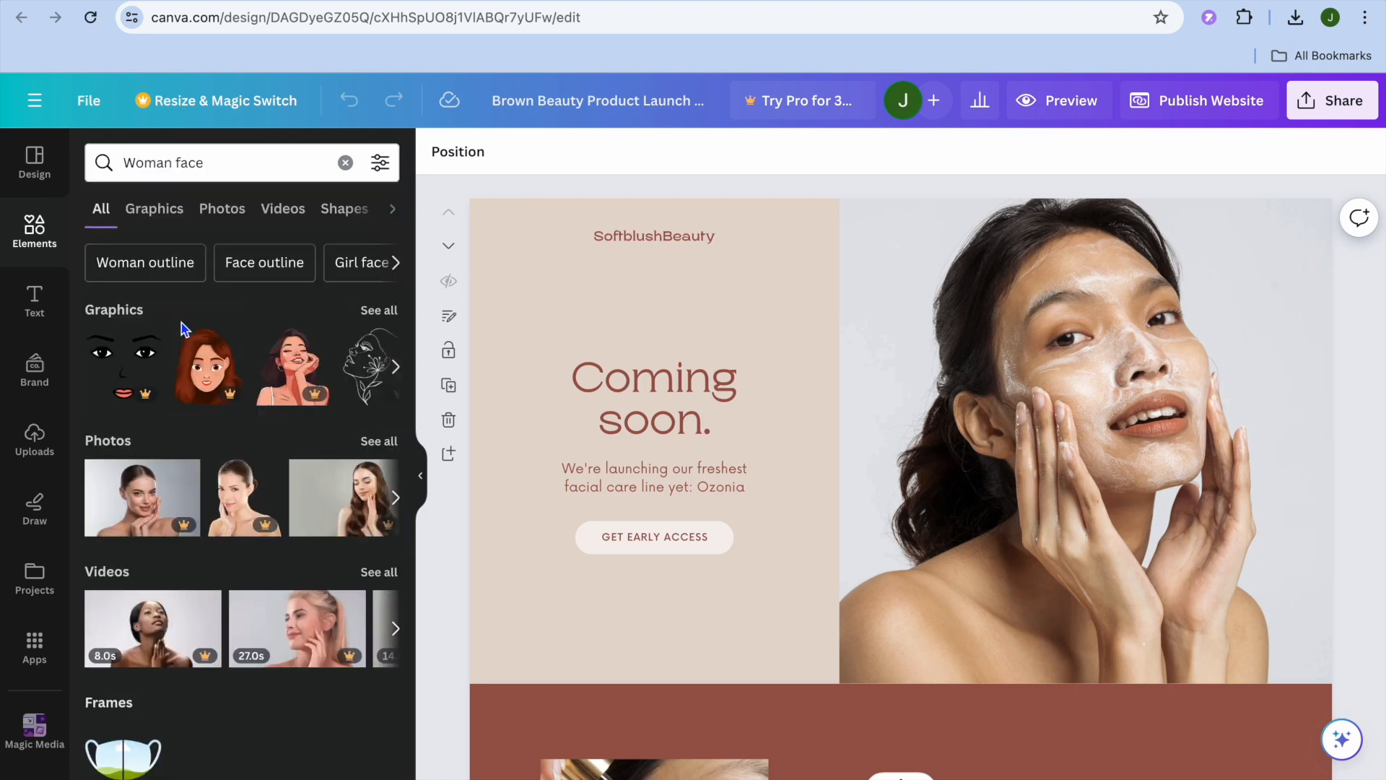
{"action": "left_click", "coordinate": [377, 442]}
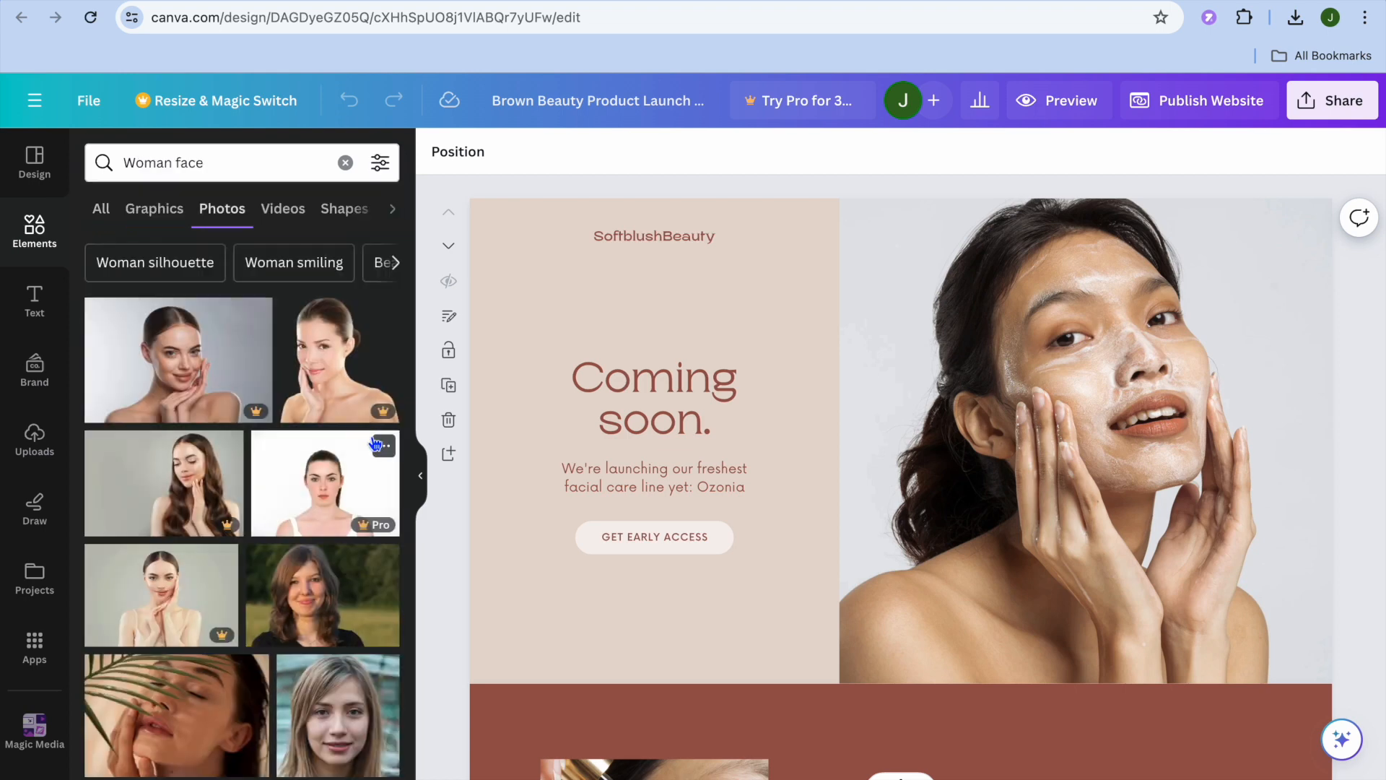
{"action": "scroll", "coordinate": [376, 442], "scroll_direction": "down", "scroll_amount": 2}
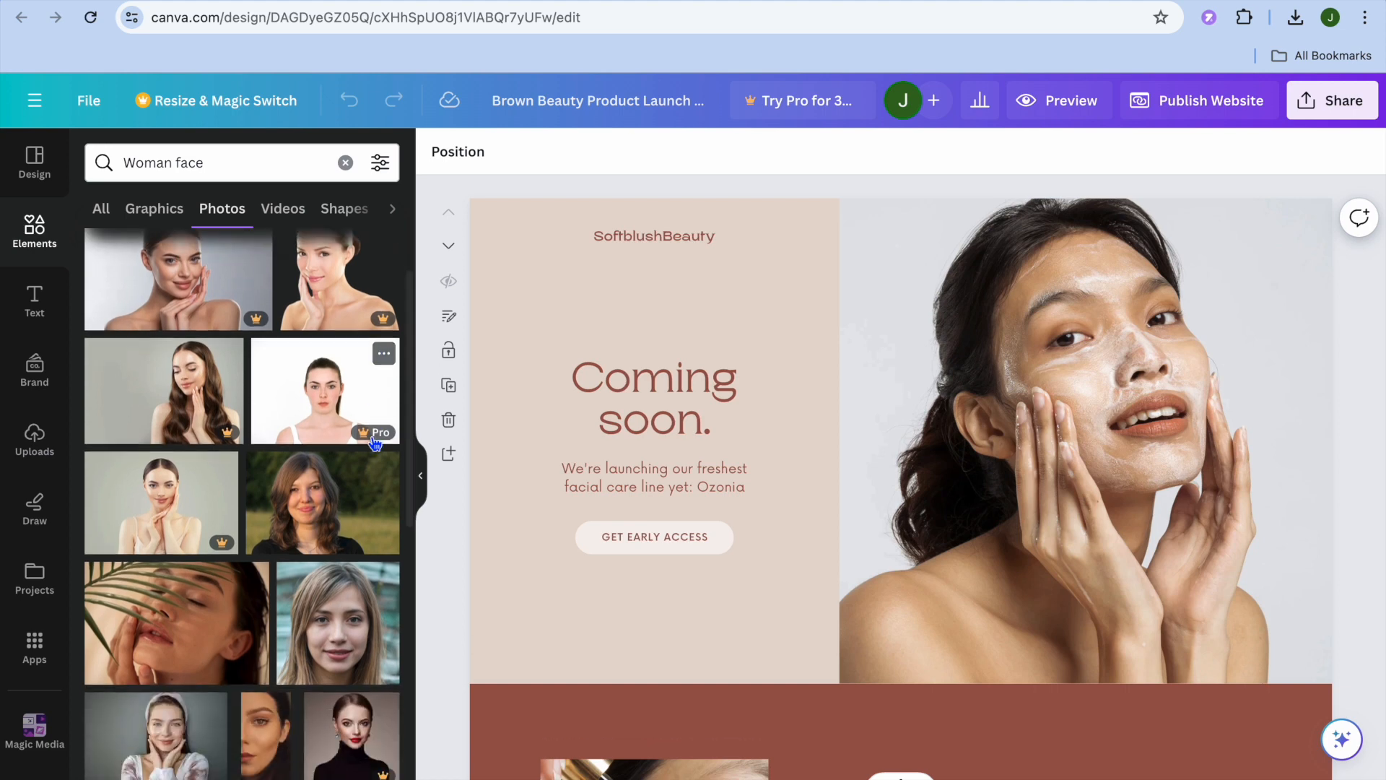
{"action": "left_click_drag", "start_coordinate": [173, 744], "coordinate": [1067, 364]}
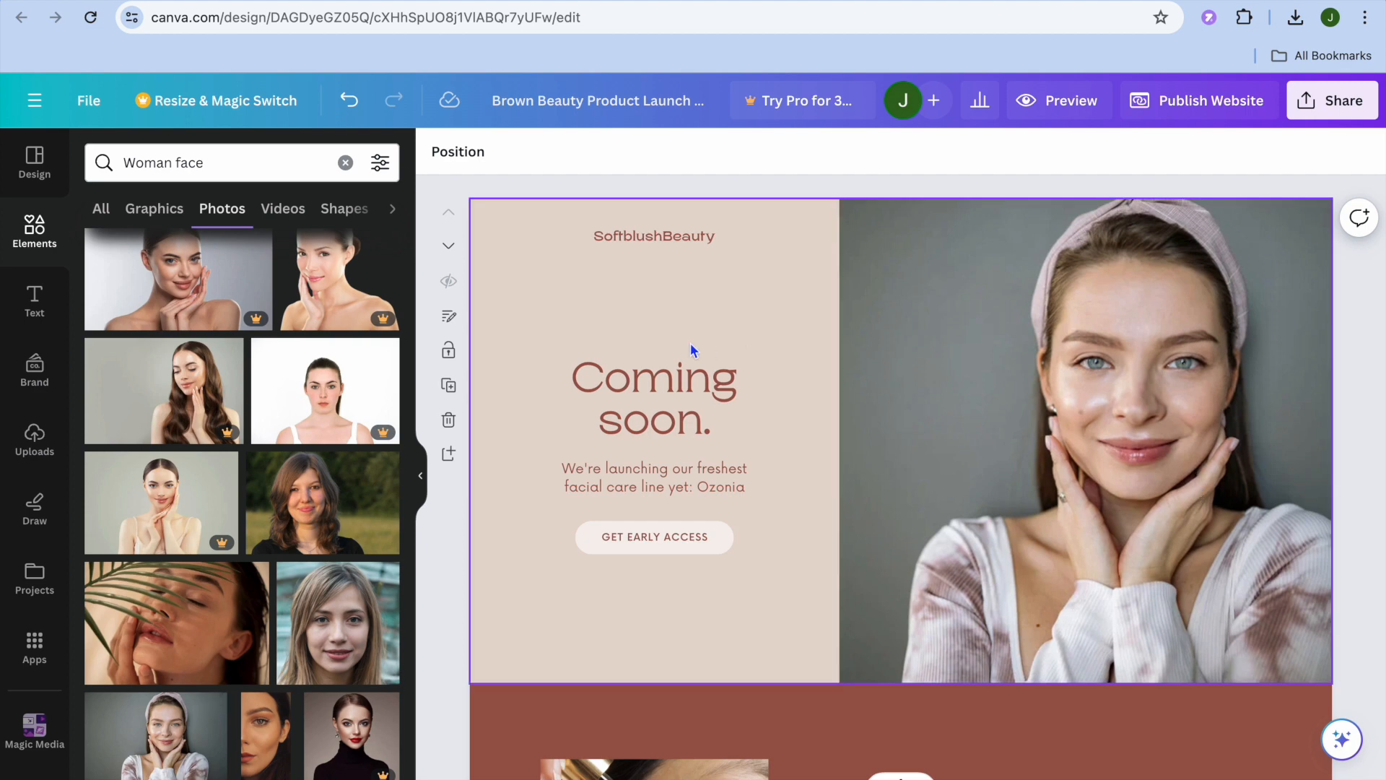
Change the "GET EARLY ACCESS" button text in the first section to "BOOK NOW"
{"action": "left_click", "coordinate": [655, 390]}
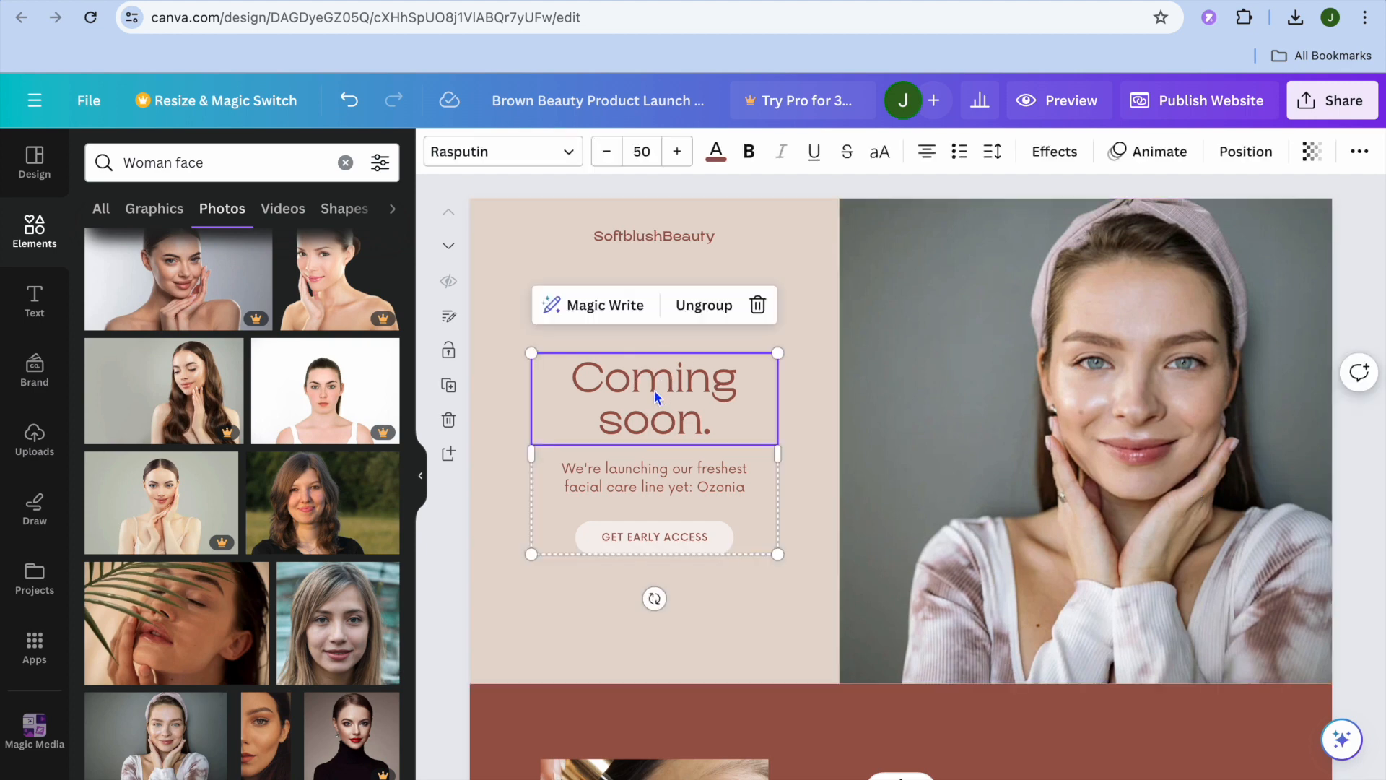
{"action": "scroll", "coordinate": [654, 390], "scroll_direction": "down", "scroll_amount": 1}
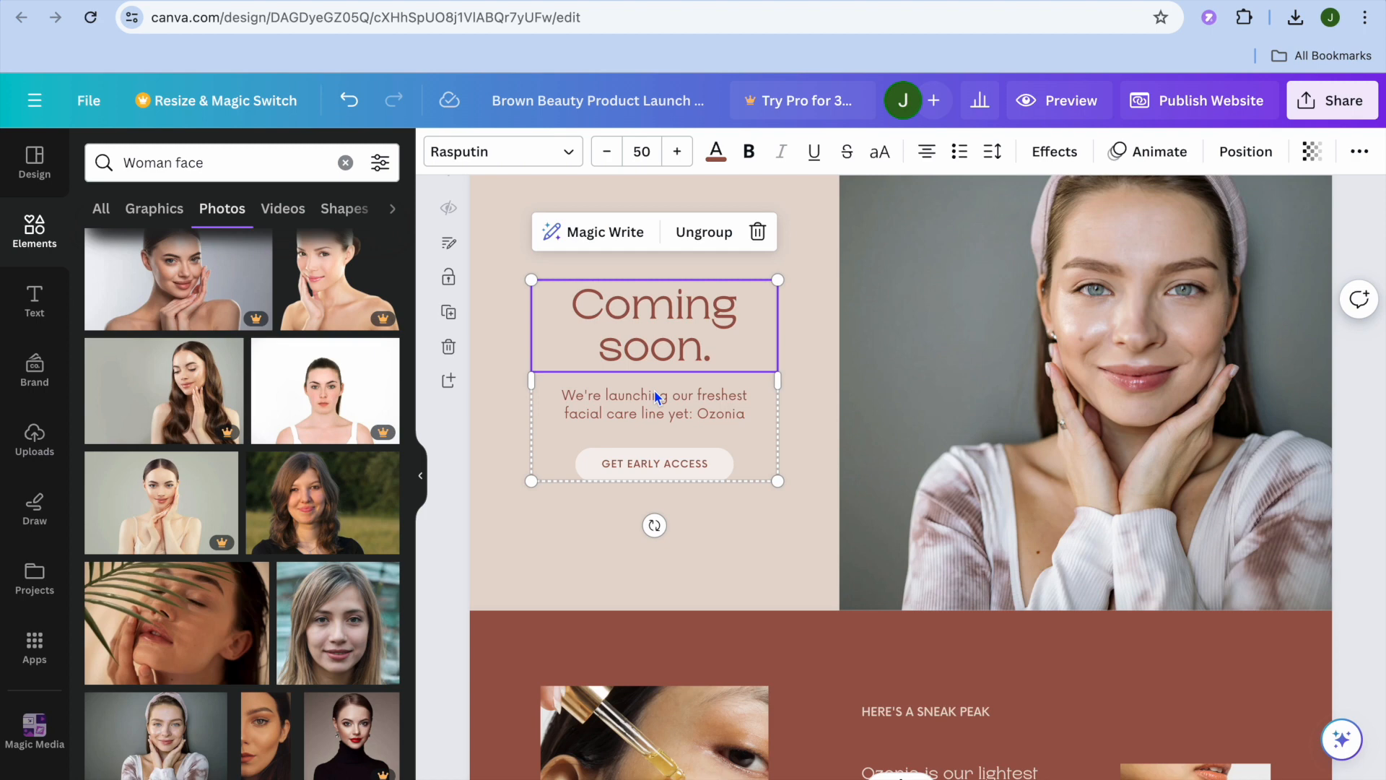
{"action": "scroll", "coordinate": [654, 390], "scroll_direction": "down", "scroll_amount": 2}
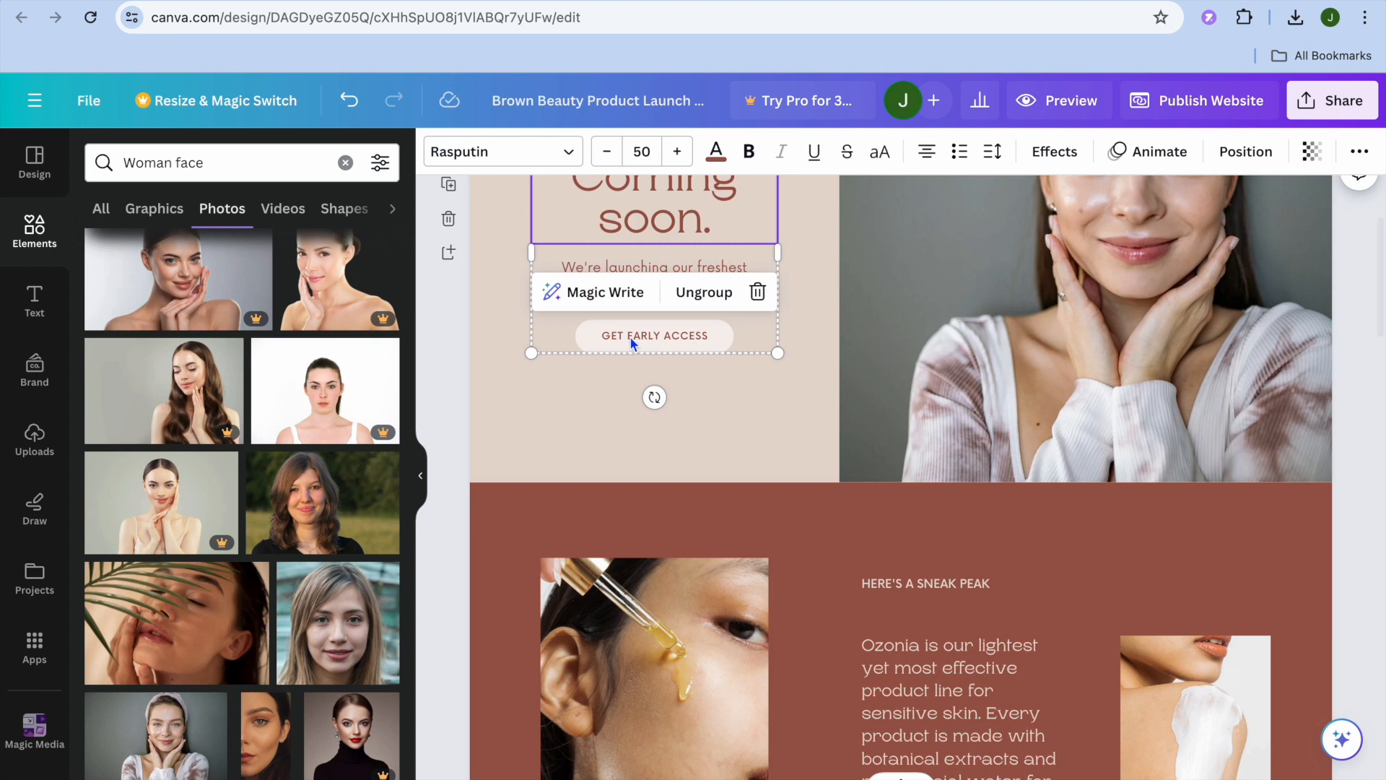
{"action": "double_click", "coordinate": [629, 336]}
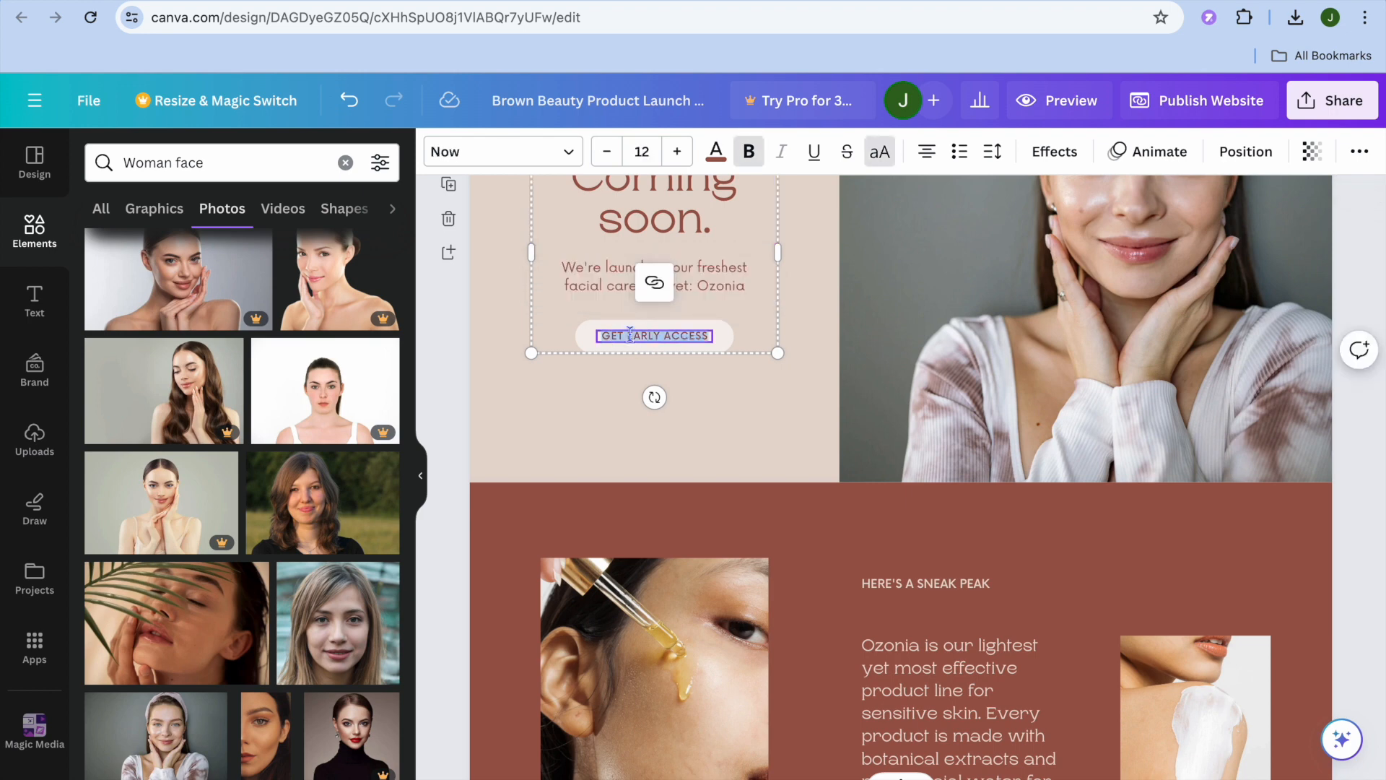
{"action": "left_click", "coordinate": [603, 336]}
{"action": "left_click", "coordinate": [701, 335], "text": "shift"}
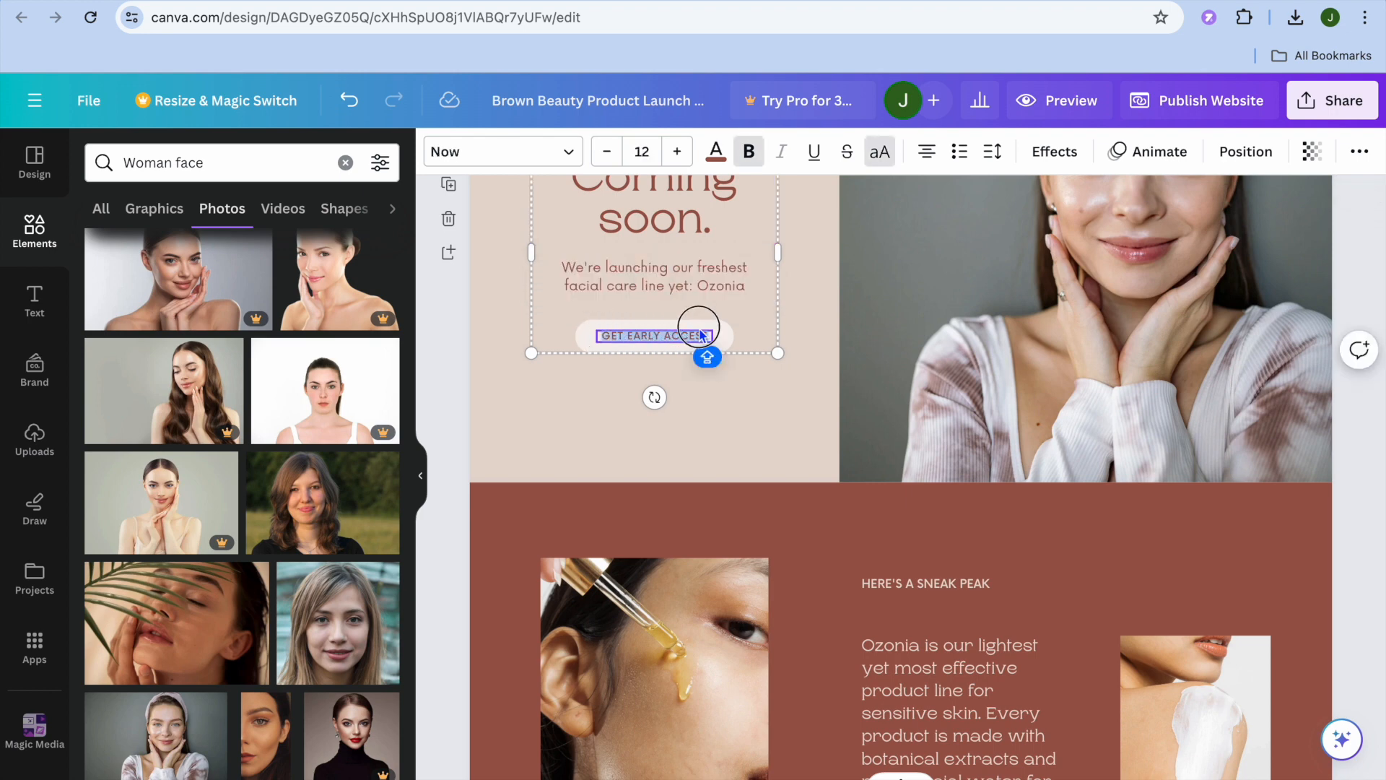
{"action": "type", "text": "BOO"}
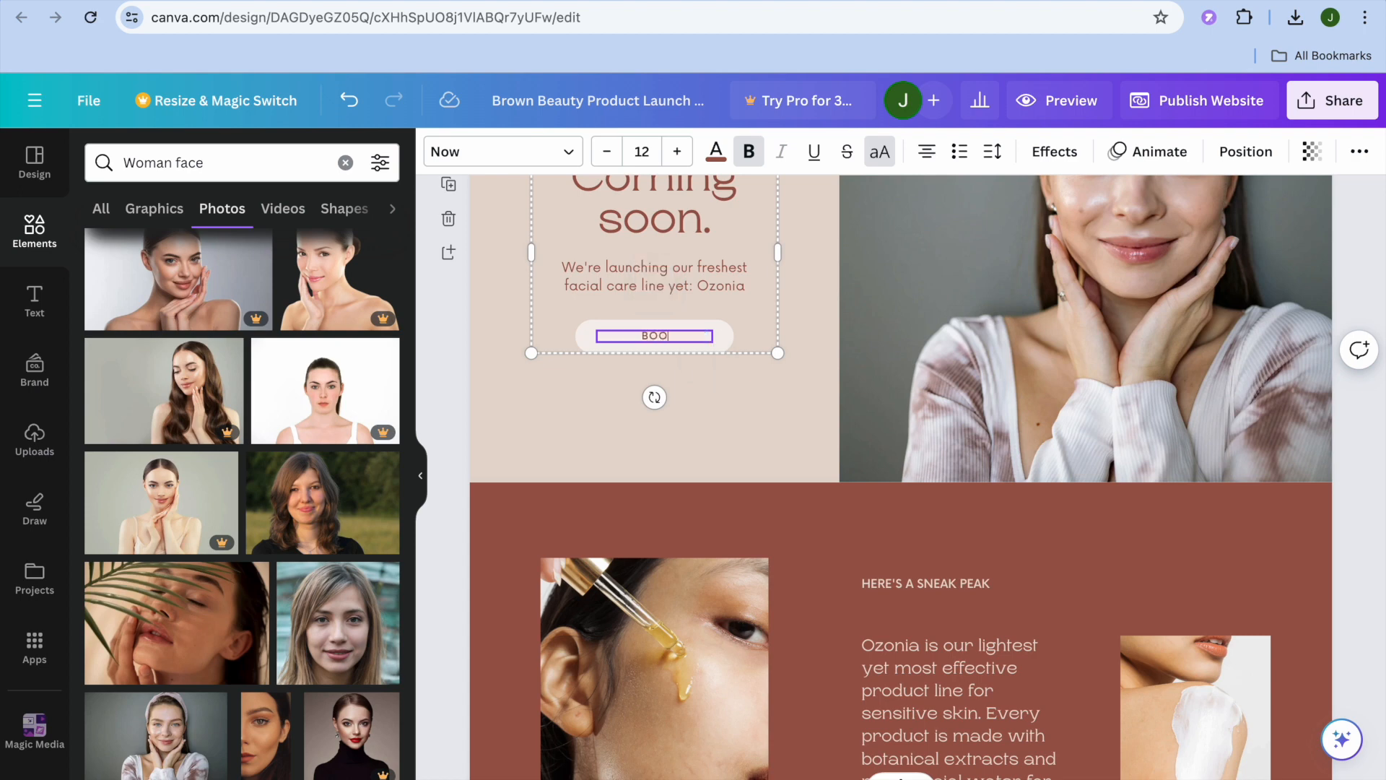
{"action": "type", "text": "K NOW"}
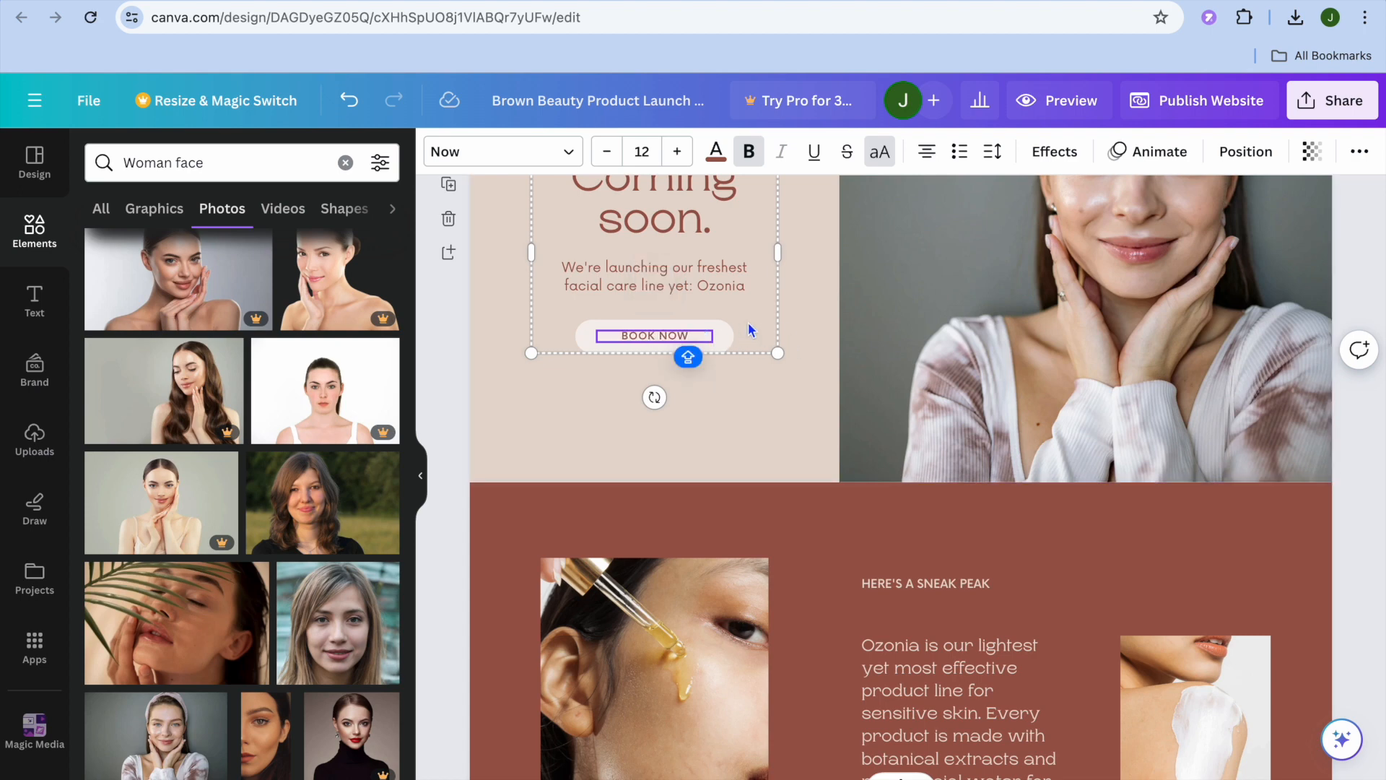
{"action": "left_click", "coordinate": [725, 421]}
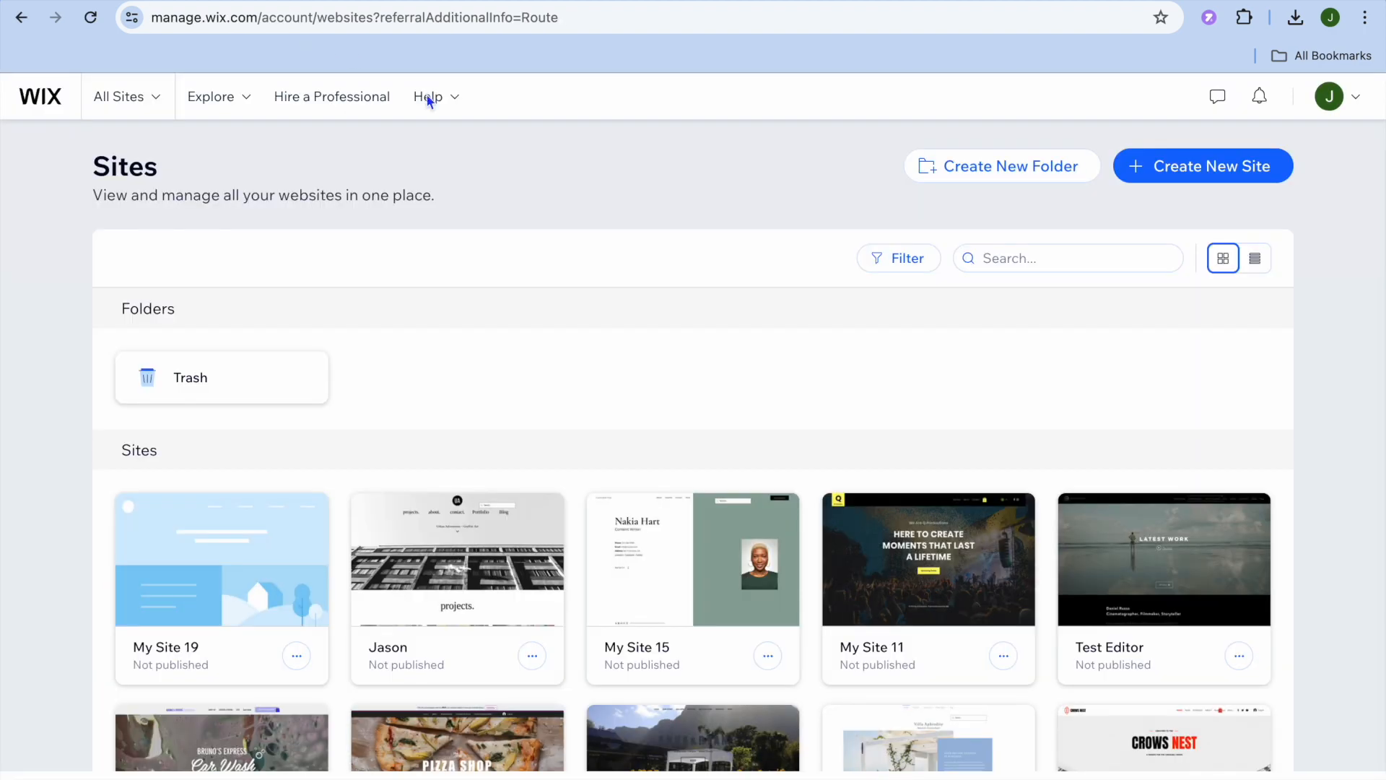
Switch to Wix and start a new site on Wix Editor, choosing to set it up without AI
{"action": "left_click", "coordinate": [1167, 167]}
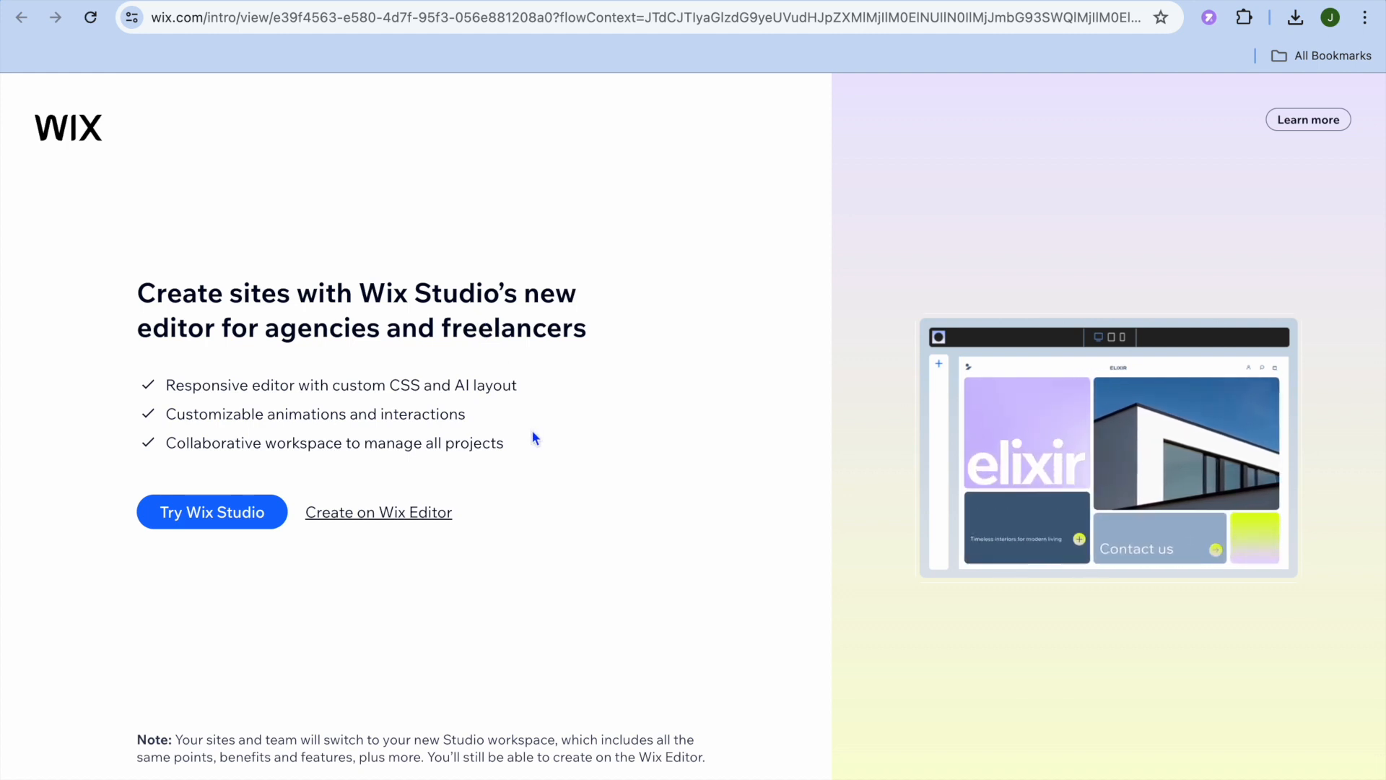
{"action": "left_click", "coordinate": [406, 520]}
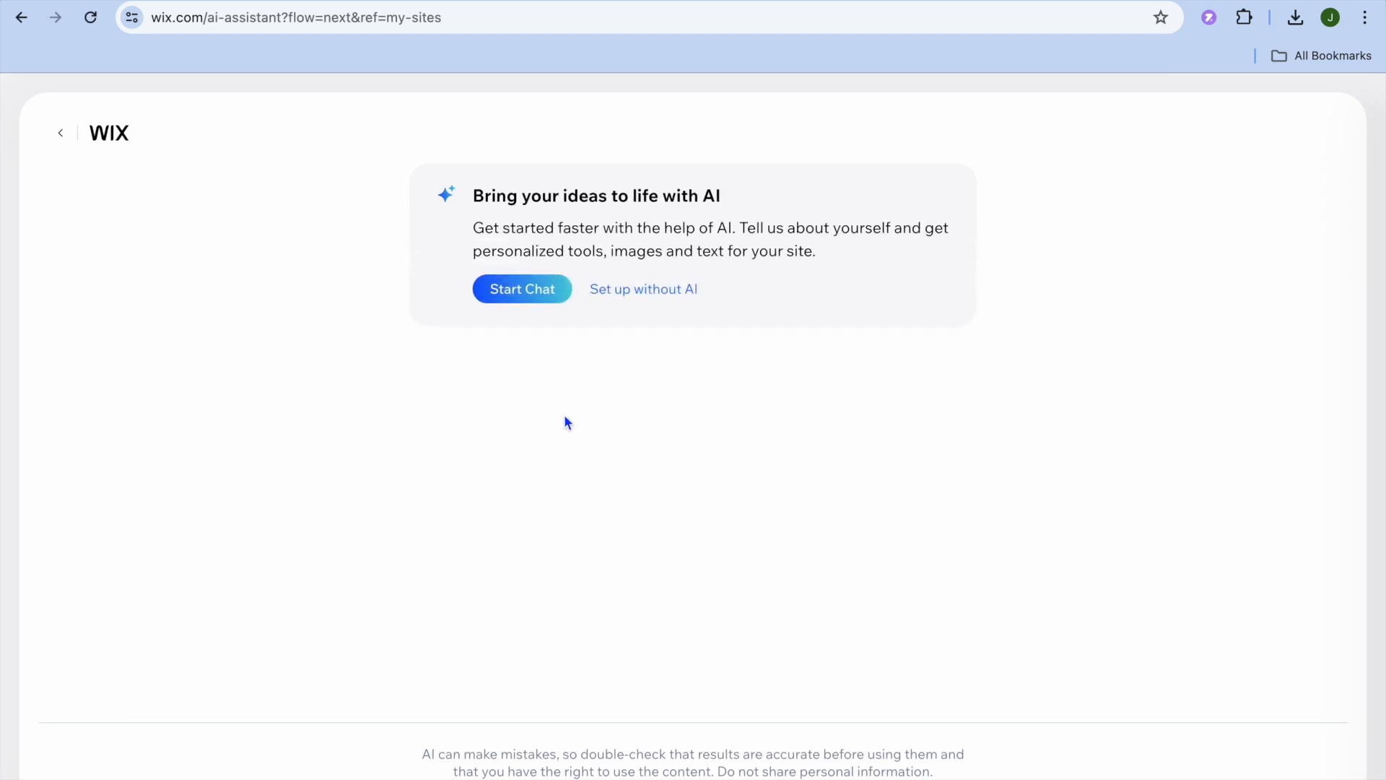
{"action": "left_click", "coordinate": [626, 291]}
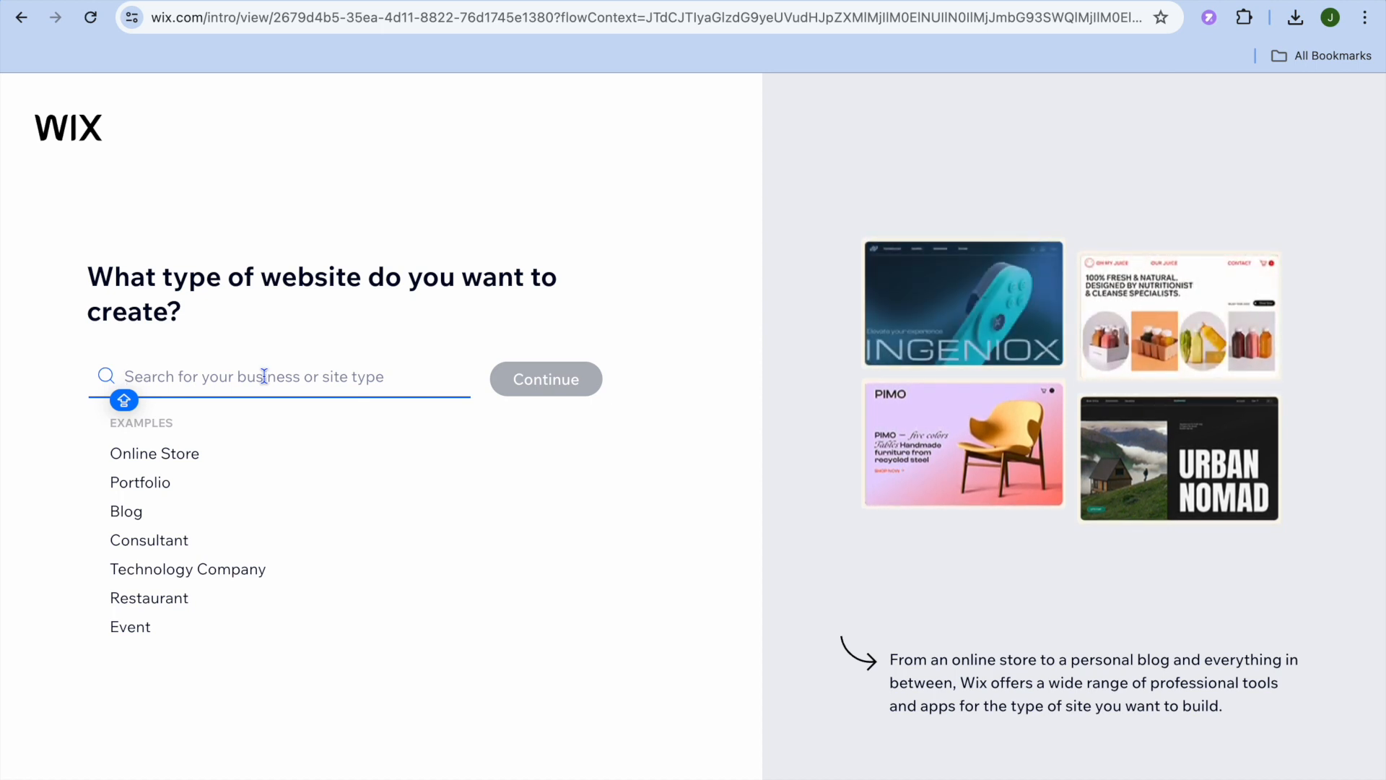
Choose Beauty Salon as the type of website to create and continue the setup
{"action": "type", "text": "BEAUTY"}
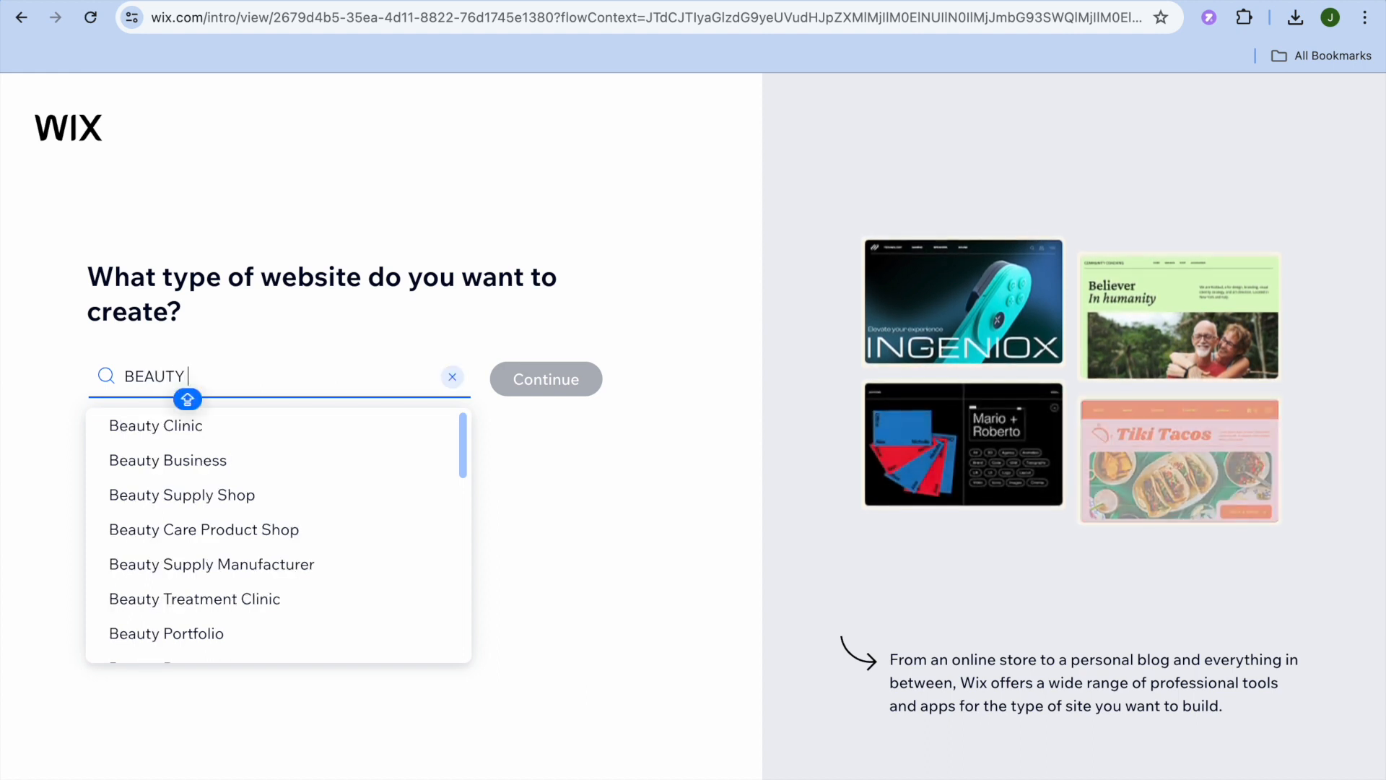
{"action": "type", "text": " SALON"}
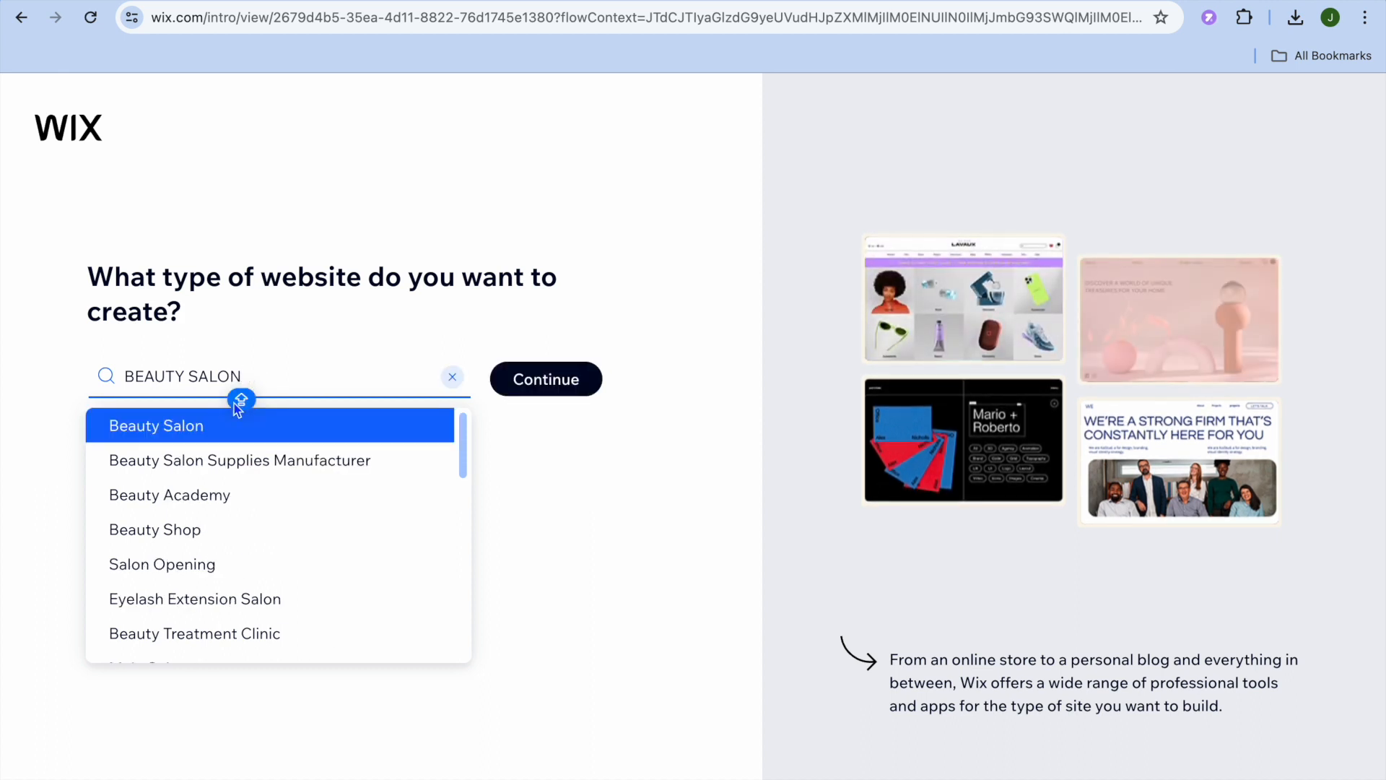
{"action": "left_click", "coordinate": [214, 426]}
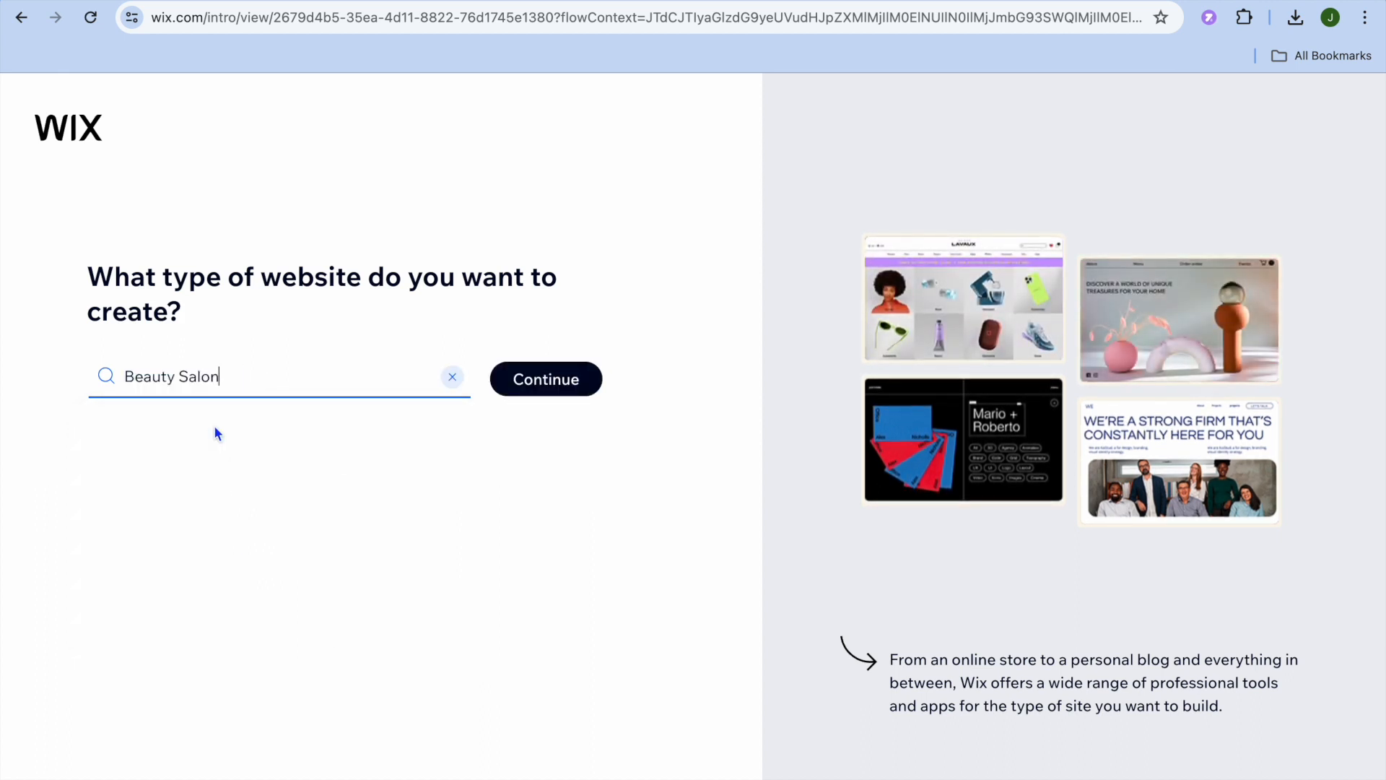
{"action": "left_click", "coordinate": [538, 382]}
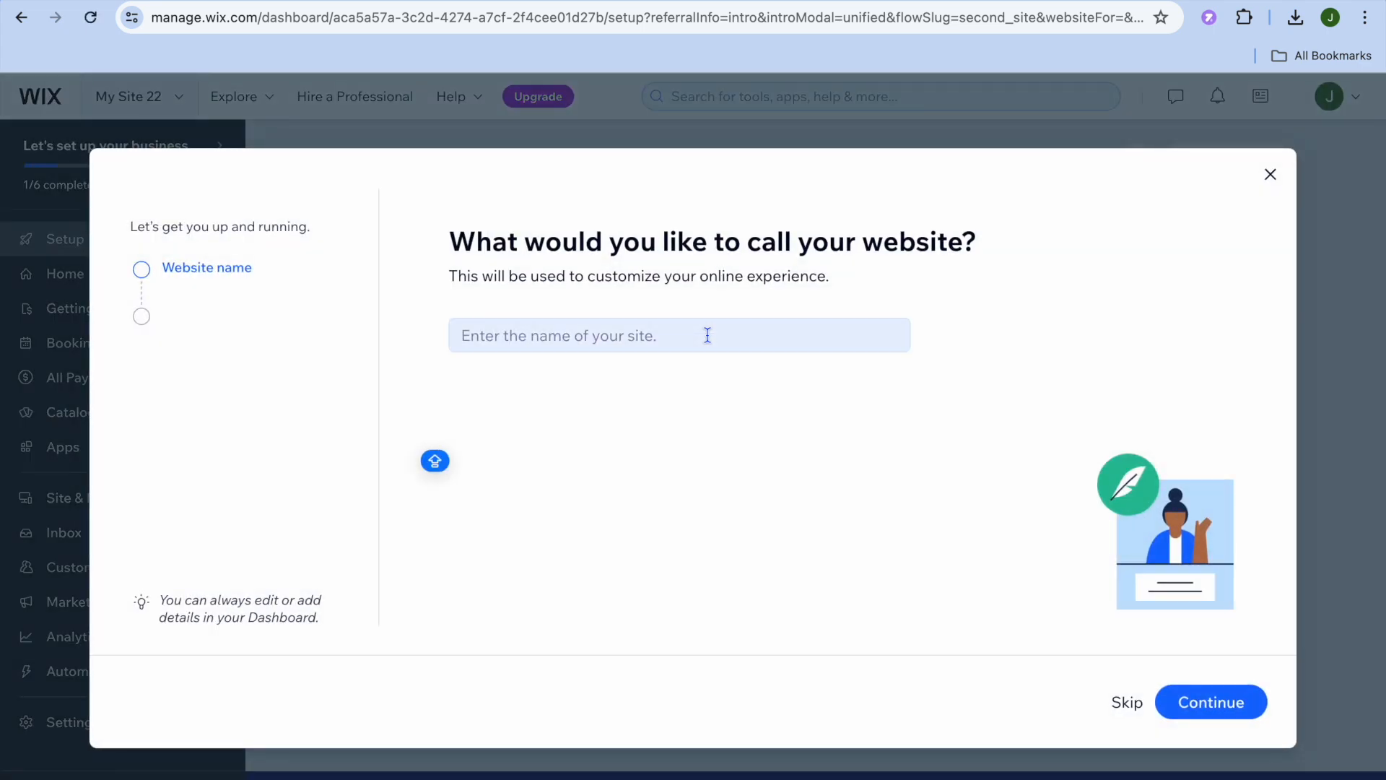
Name the website "TEST" and continue to the site goals
{"action": "left_click", "coordinate": [707, 335]}
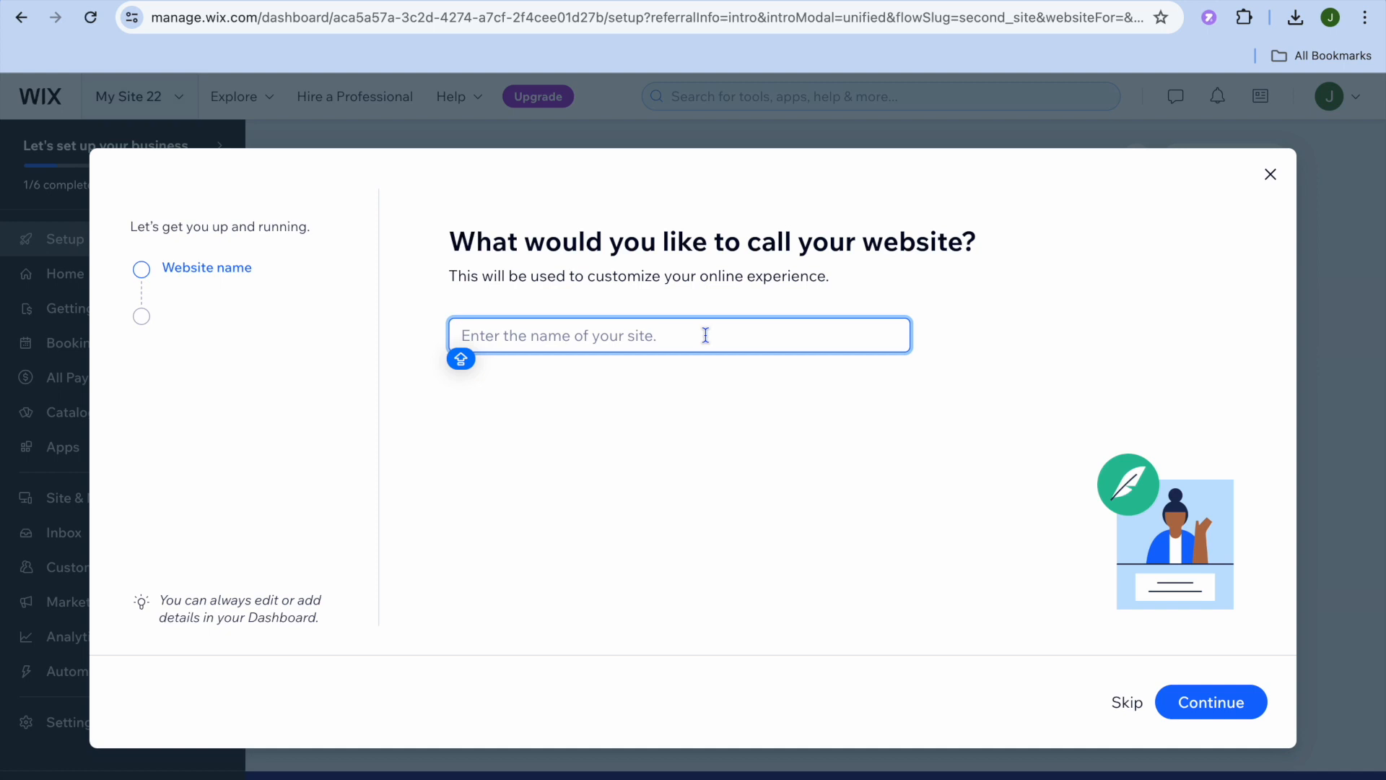
{"action": "type", "text": "TEST"}
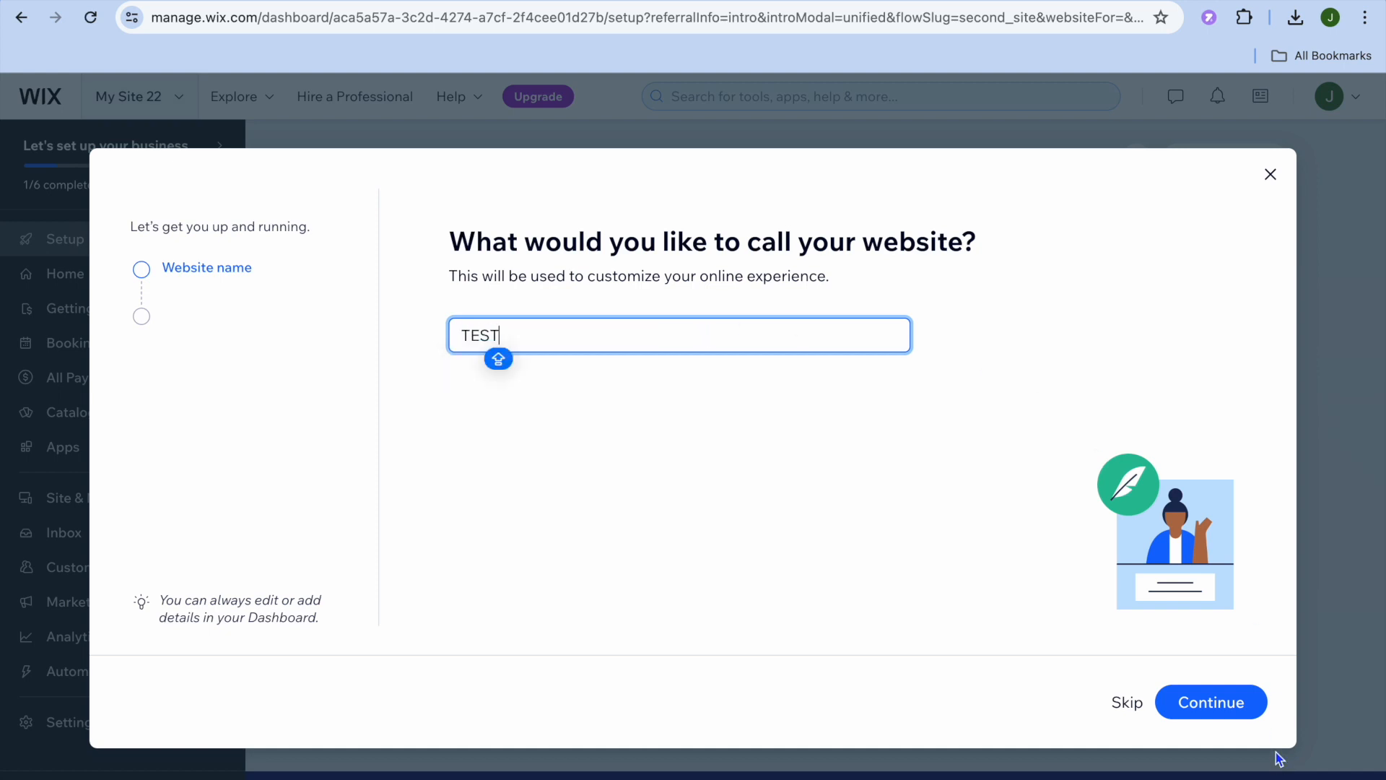
{"action": "left_click", "coordinate": [1231, 704]}
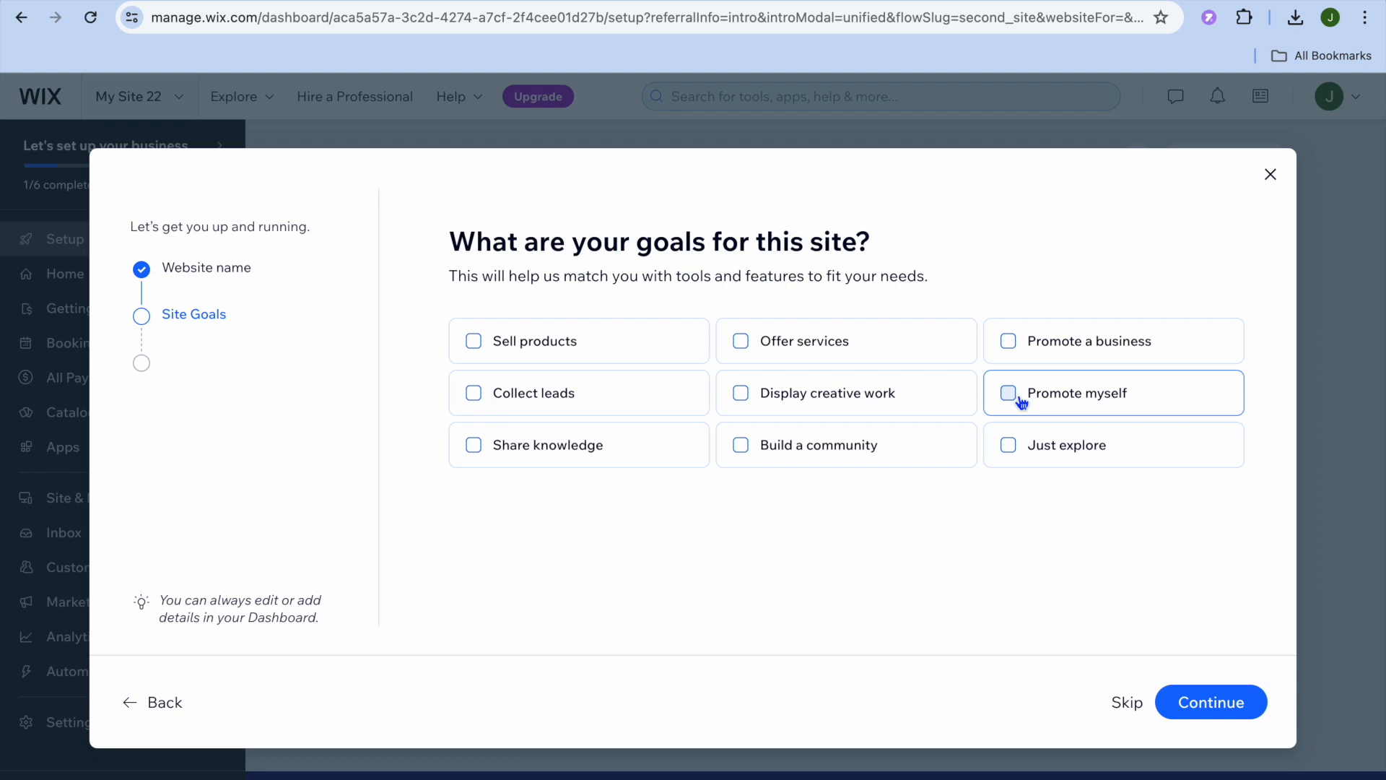
Set the site goals to Offer services and Sell products, and continue to the app selection
{"action": "left_click", "coordinate": [793, 344]}
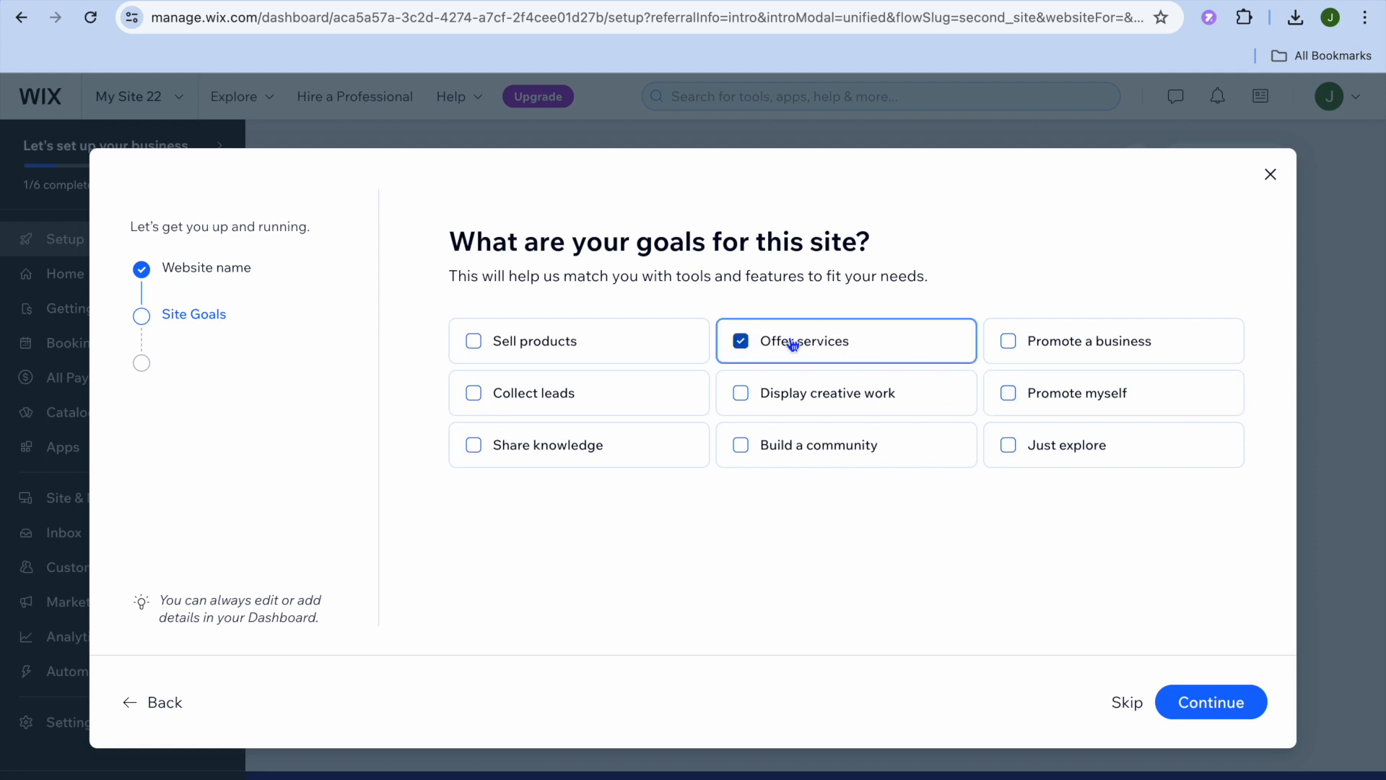
{"action": "left_click", "coordinate": [614, 351]}
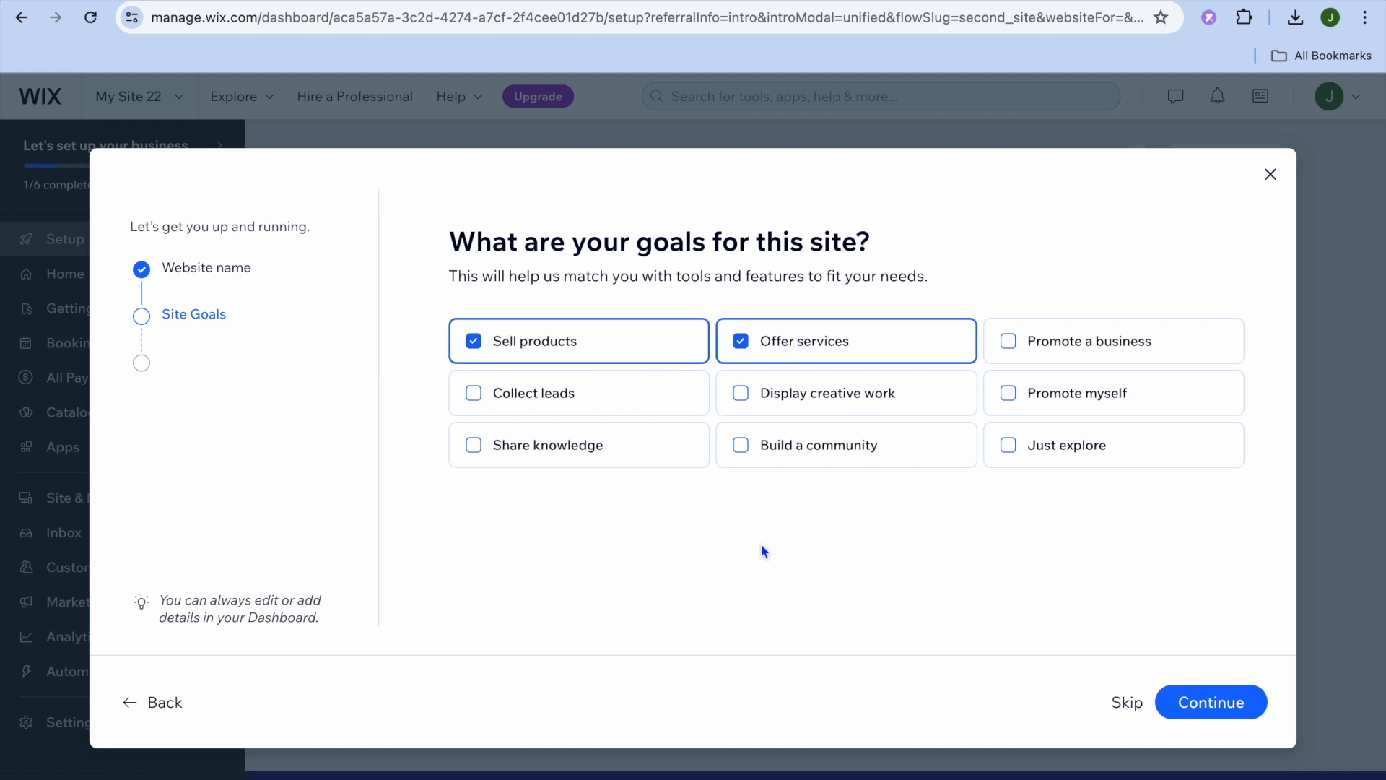
{"action": "left_click", "coordinate": [1219, 702]}
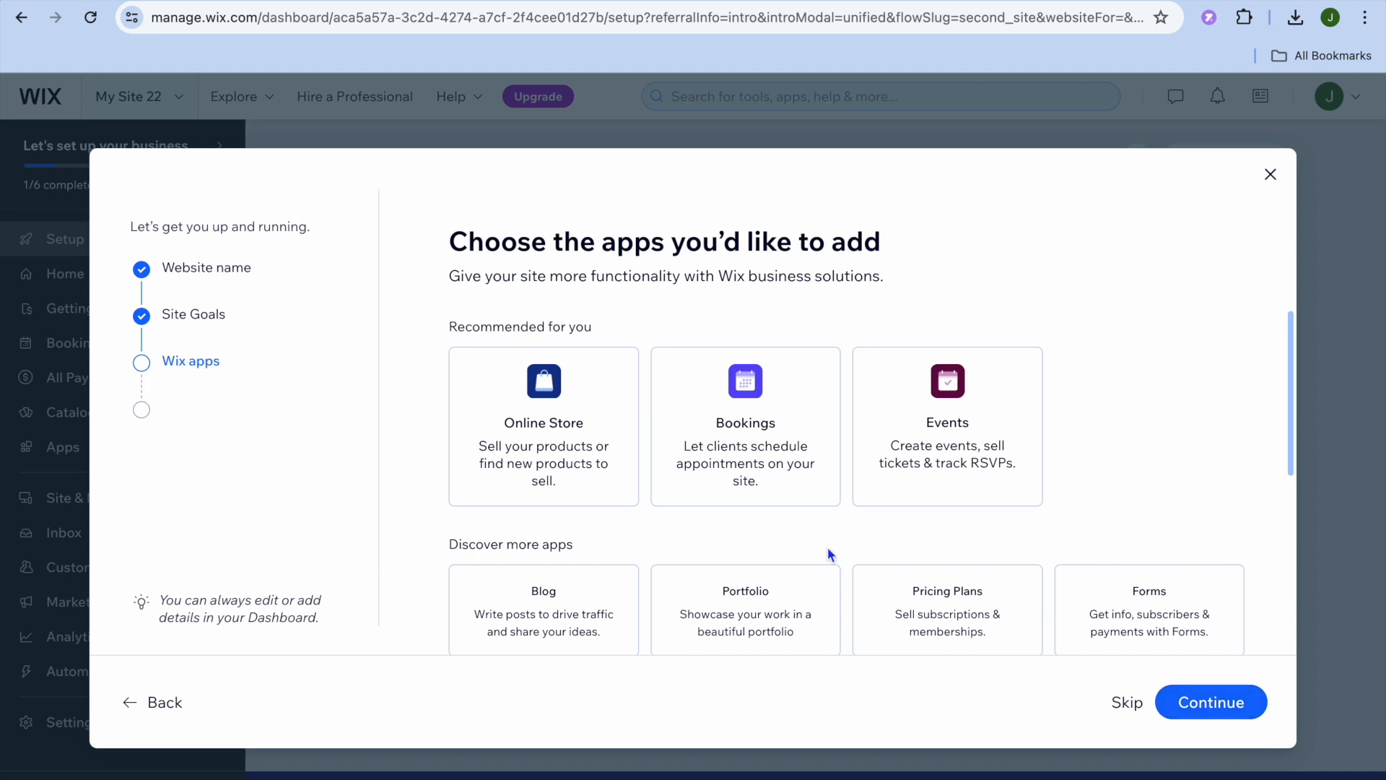
Add the Online Store, Bookings and Instagram Feed apps to the site and continue the setup
{"action": "scroll", "coordinate": [827, 547], "scroll_direction": "down", "scroll_amount": 3}
{"action": "scroll", "coordinate": [827, 547], "scroll_direction": "up", "scroll_amount": 3}
{"action": "left_click", "coordinate": [547, 460]}
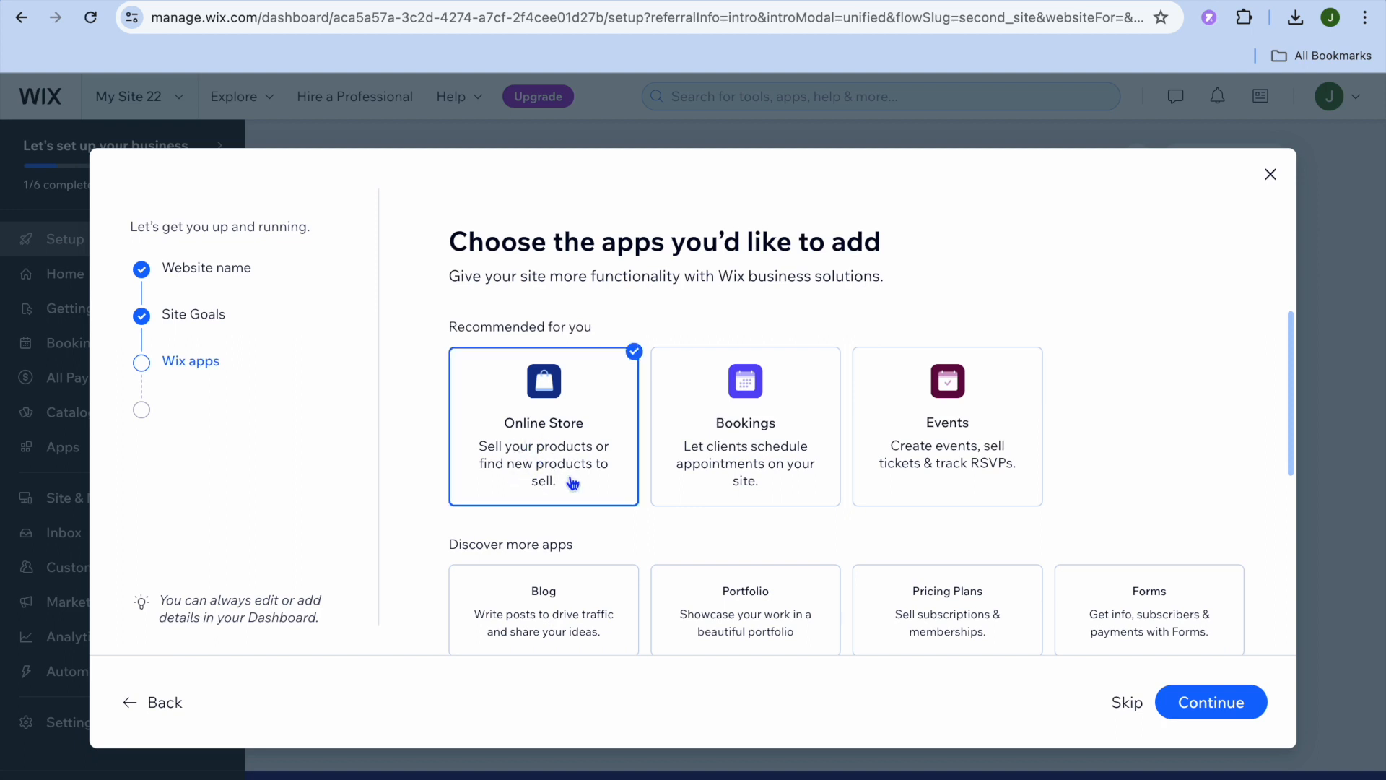
{"action": "left_click", "coordinate": [731, 419]}
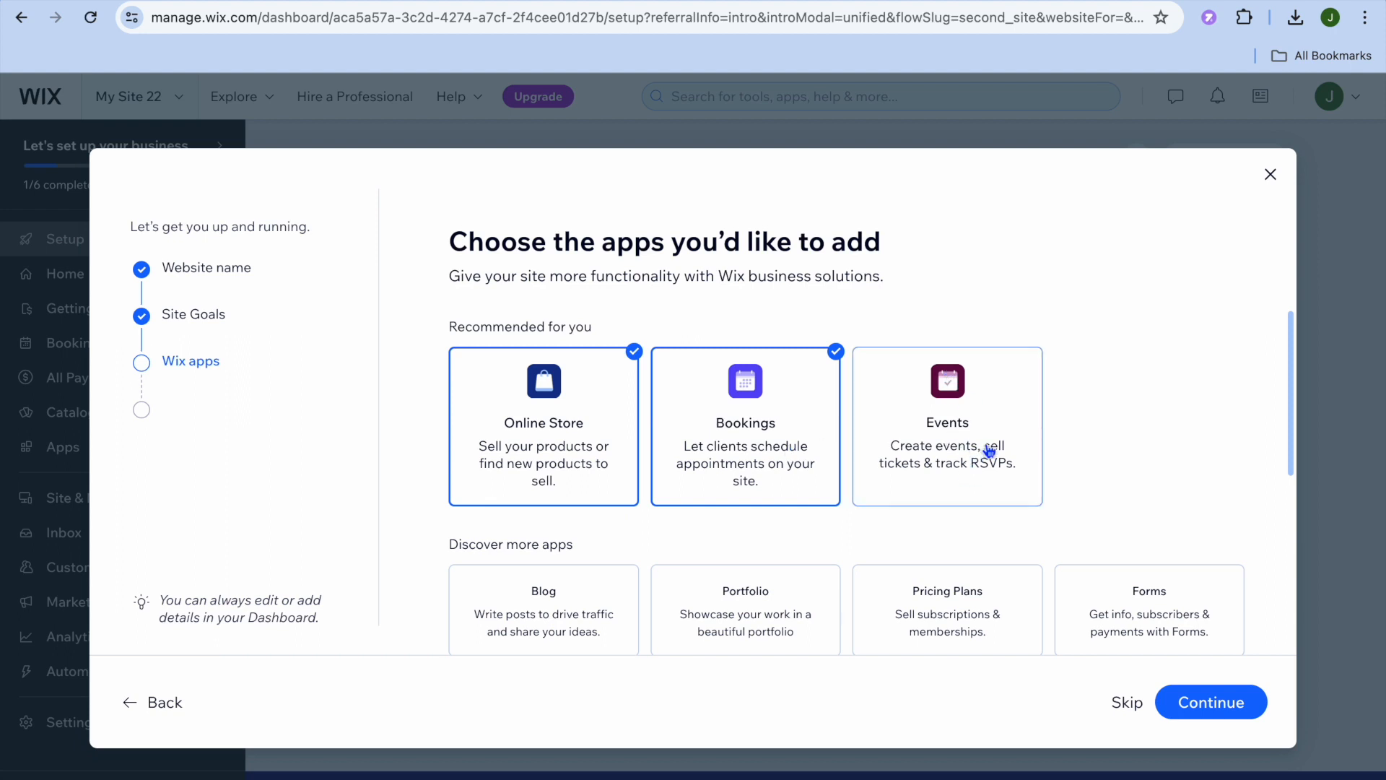
{"action": "scroll", "coordinate": [989, 452], "scroll_direction": "down", "scroll_amount": 1}
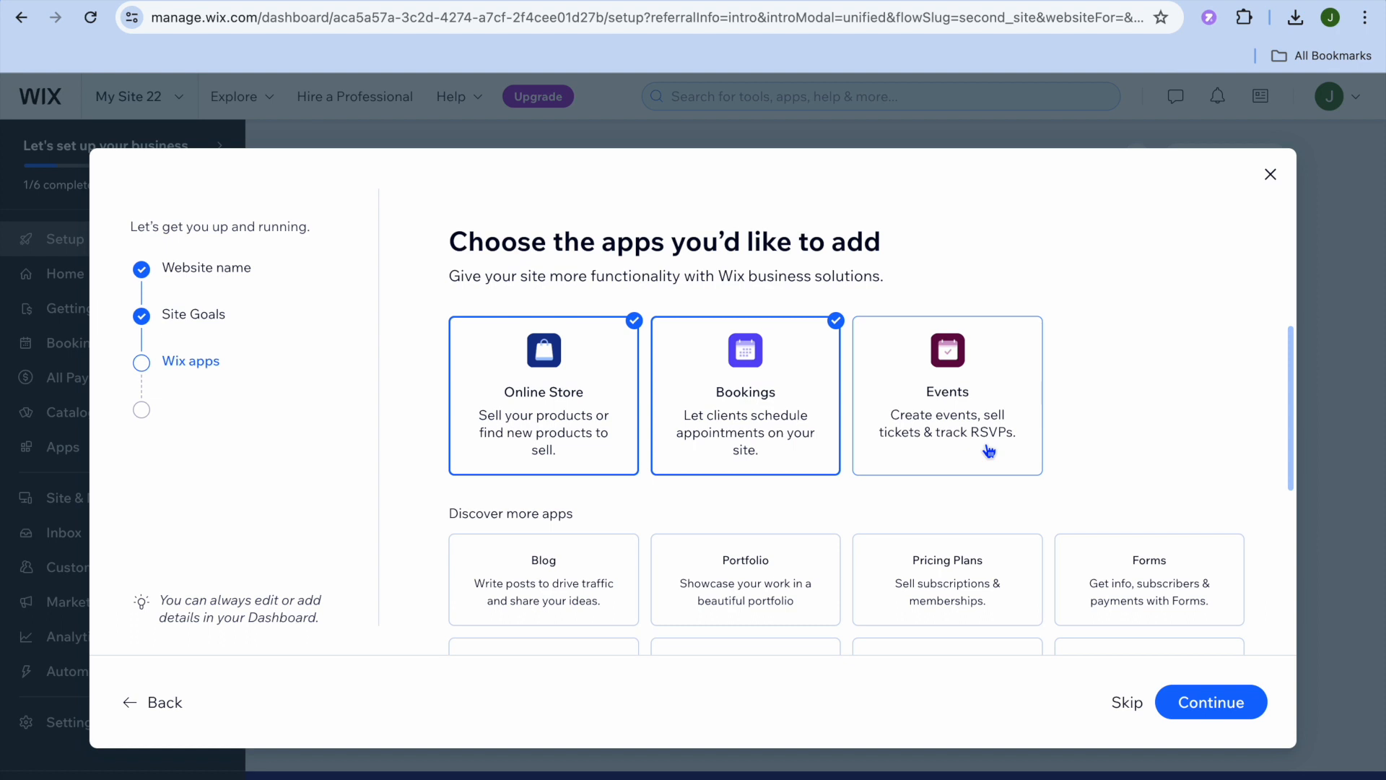
{"action": "scroll", "coordinate": [989, 451], "scroll_direction": "down", "scroll_amount": 3}
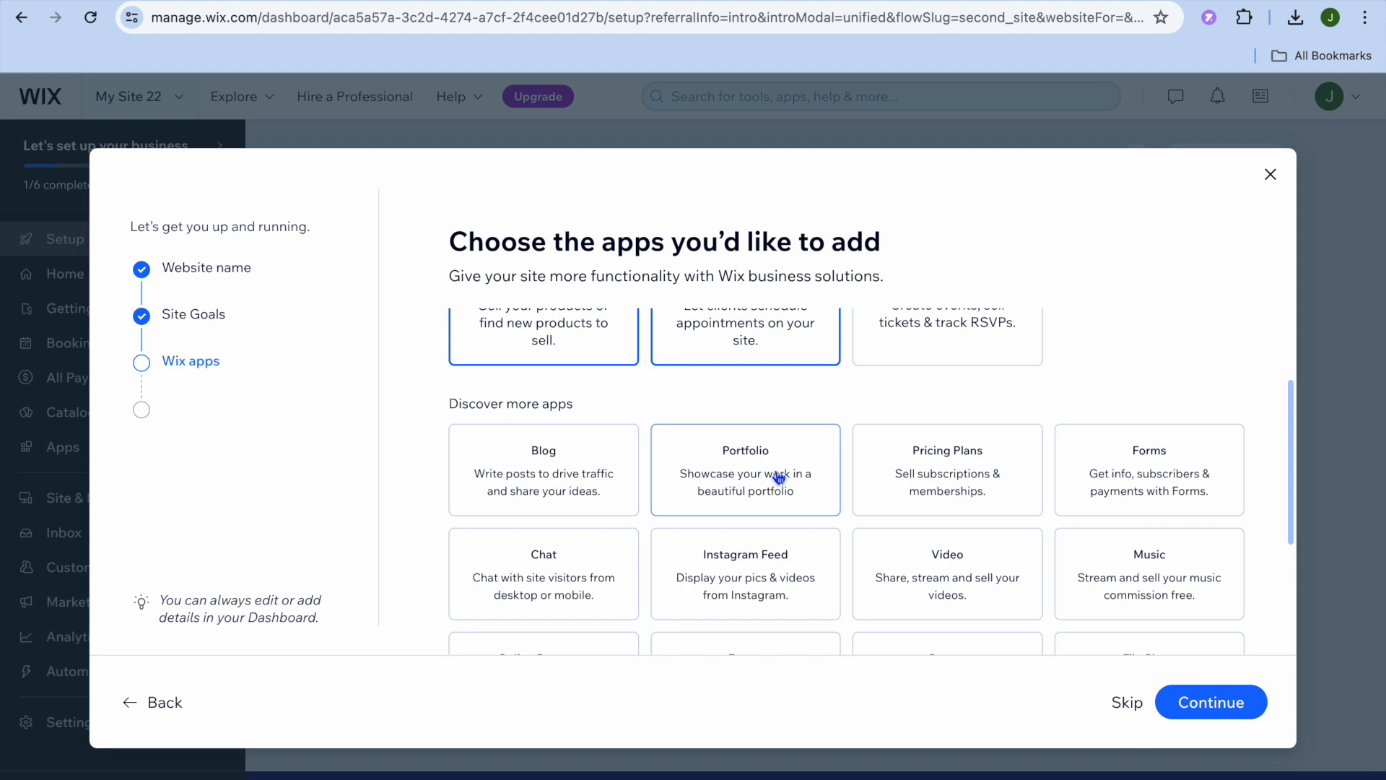
{"action": "scroll", "coordinate": [779, 477], "scroll_direction": "down", "scroll_amount": 3}
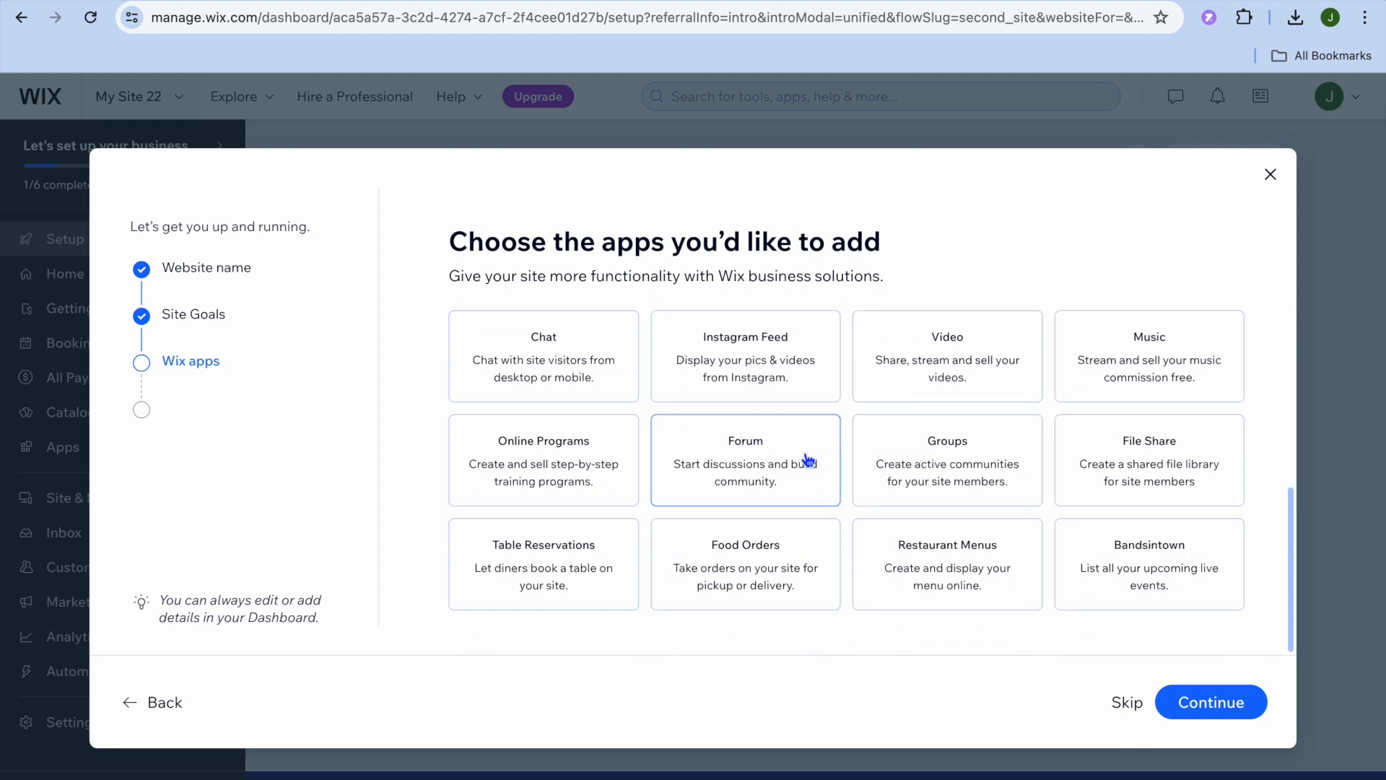
{"action": "scroll", "coordinate": [807, 460], "scroll_direction": "up", "scroll_amount": 3}
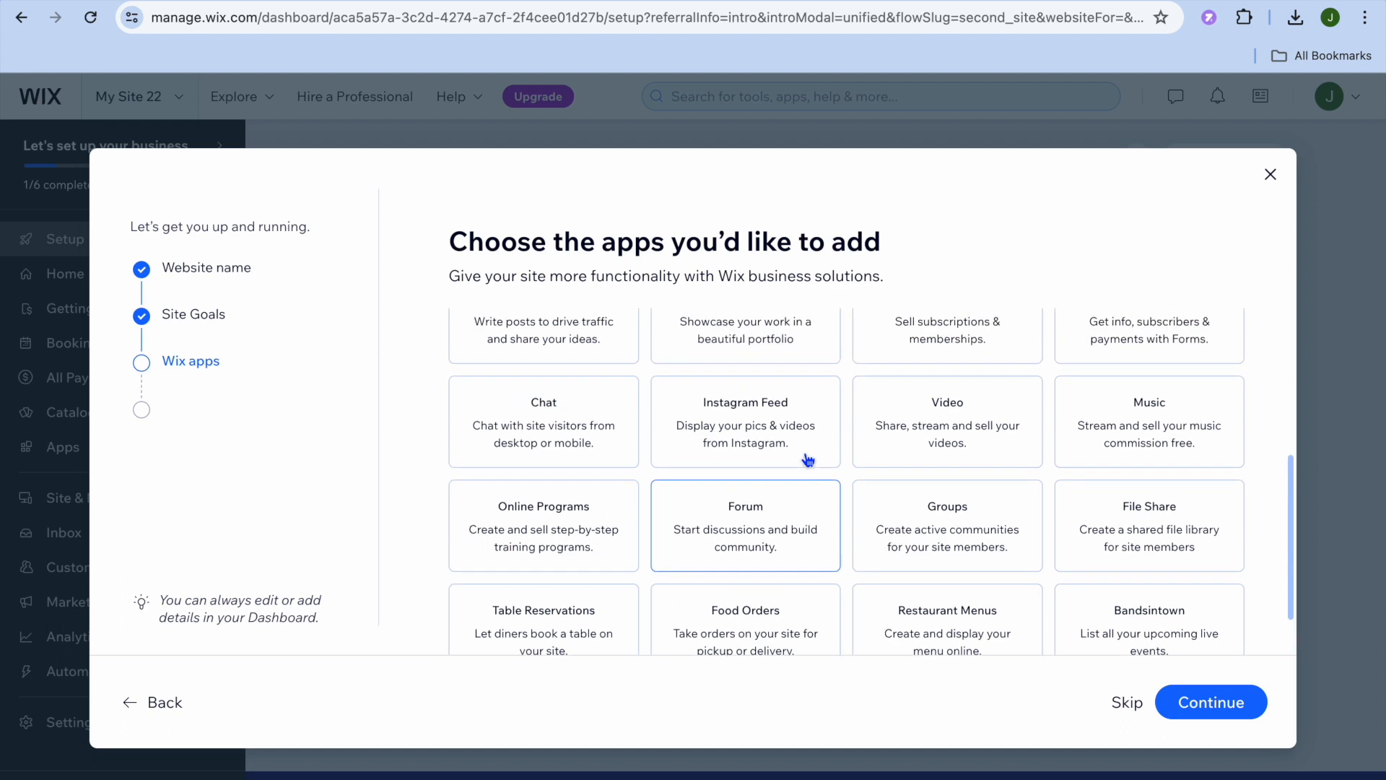
{"action": "left_click", "coordinate": [768, 512]}
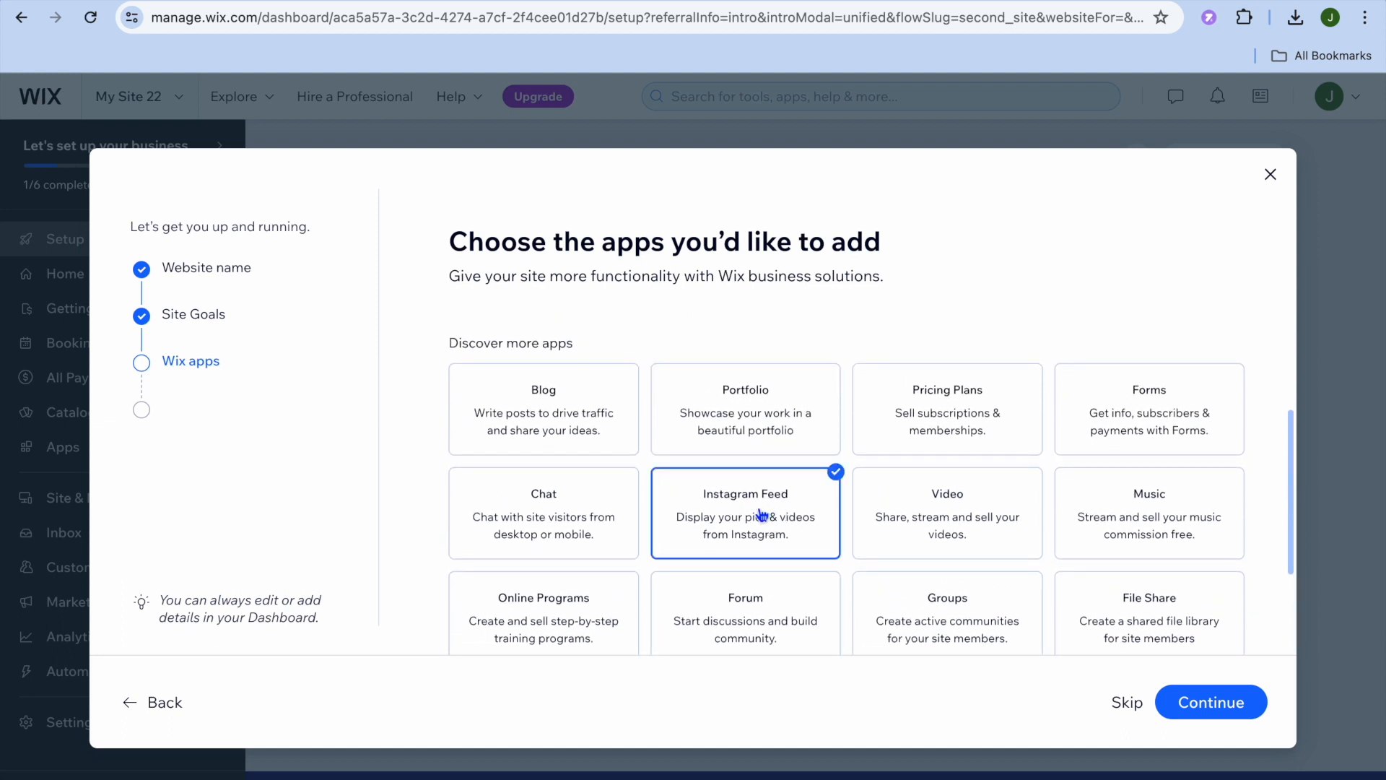
{"action": "left_click", "coordinate": [1228, 707]}
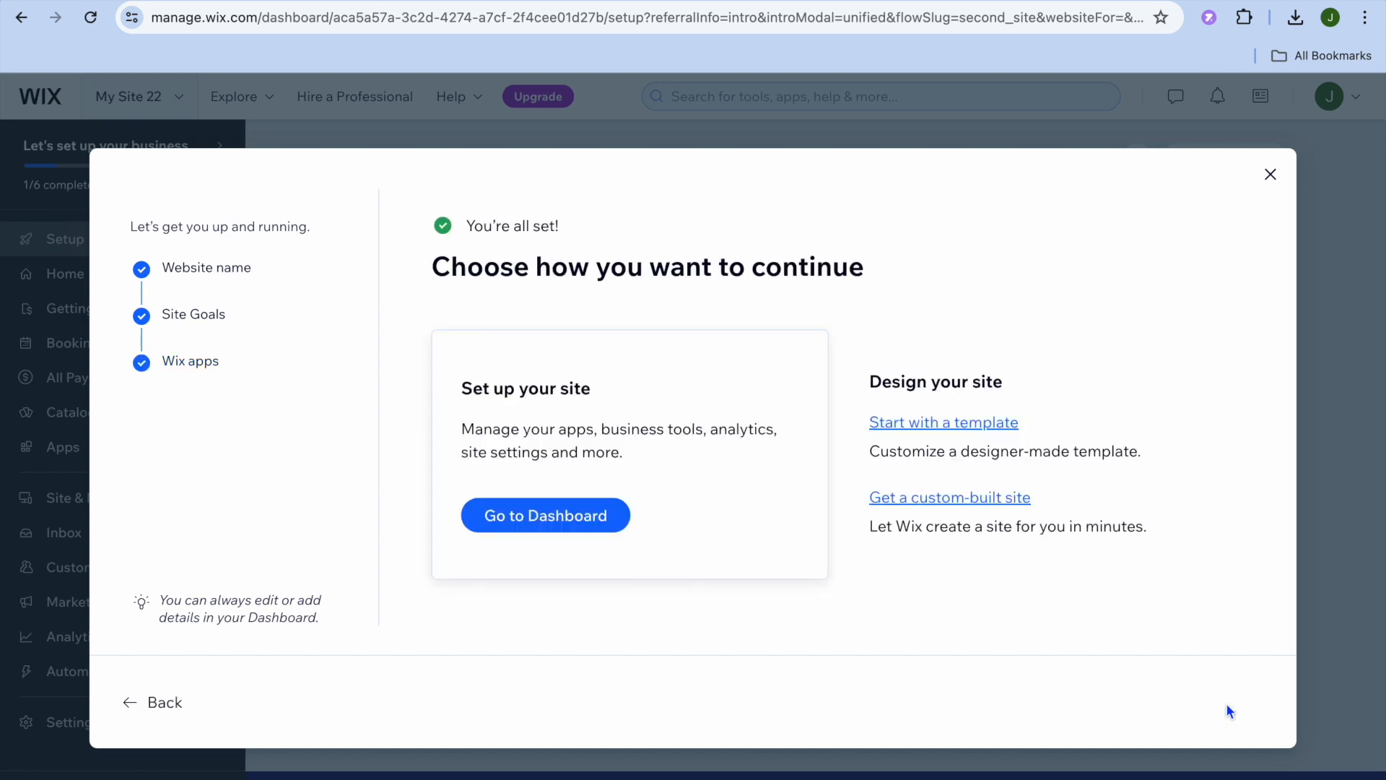
Go to the site dashboard and start a new appointment booking service from scratch
{"action": "left_click", "coordinate": [576, 523]}
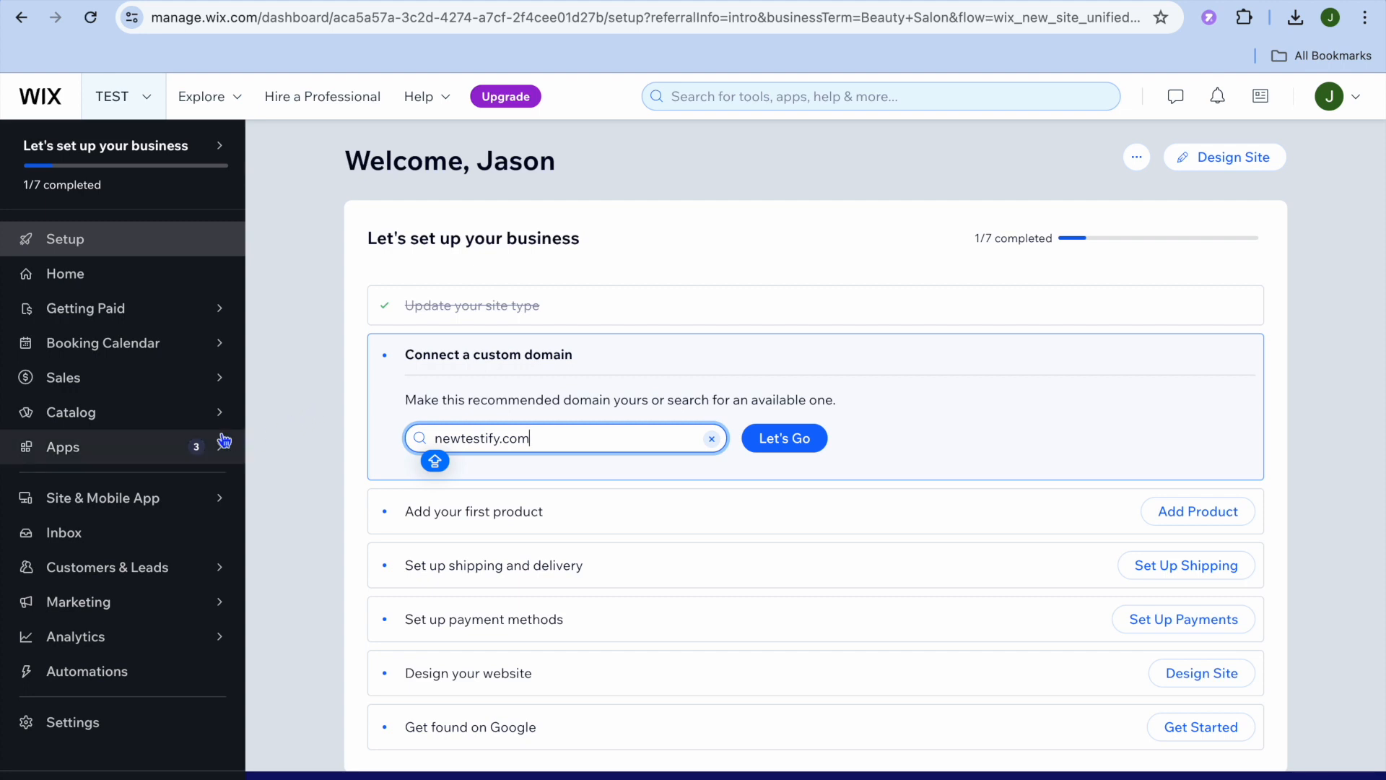
{"action": "mouse_move", "coordinate": [191, 418]}
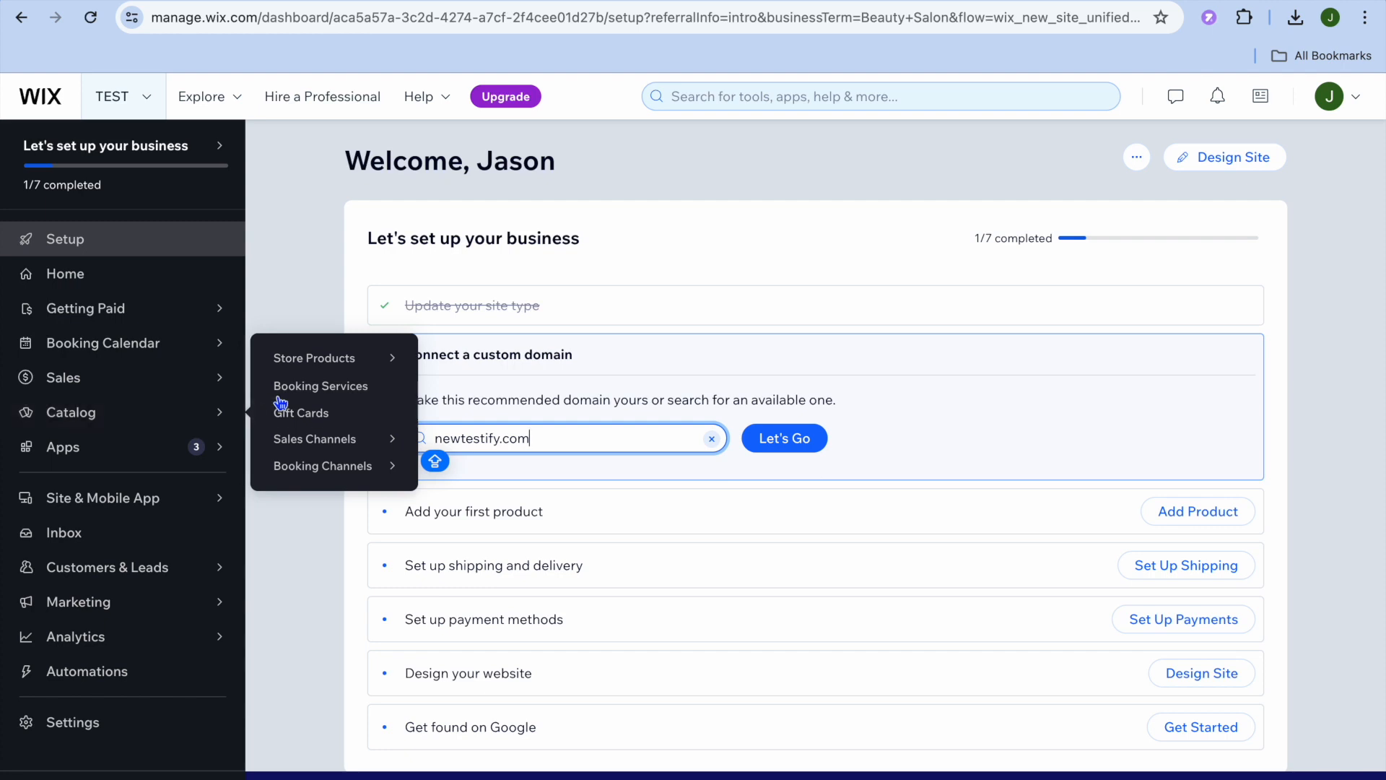
{"action": "left_click", "coordinate": [306, 387]}
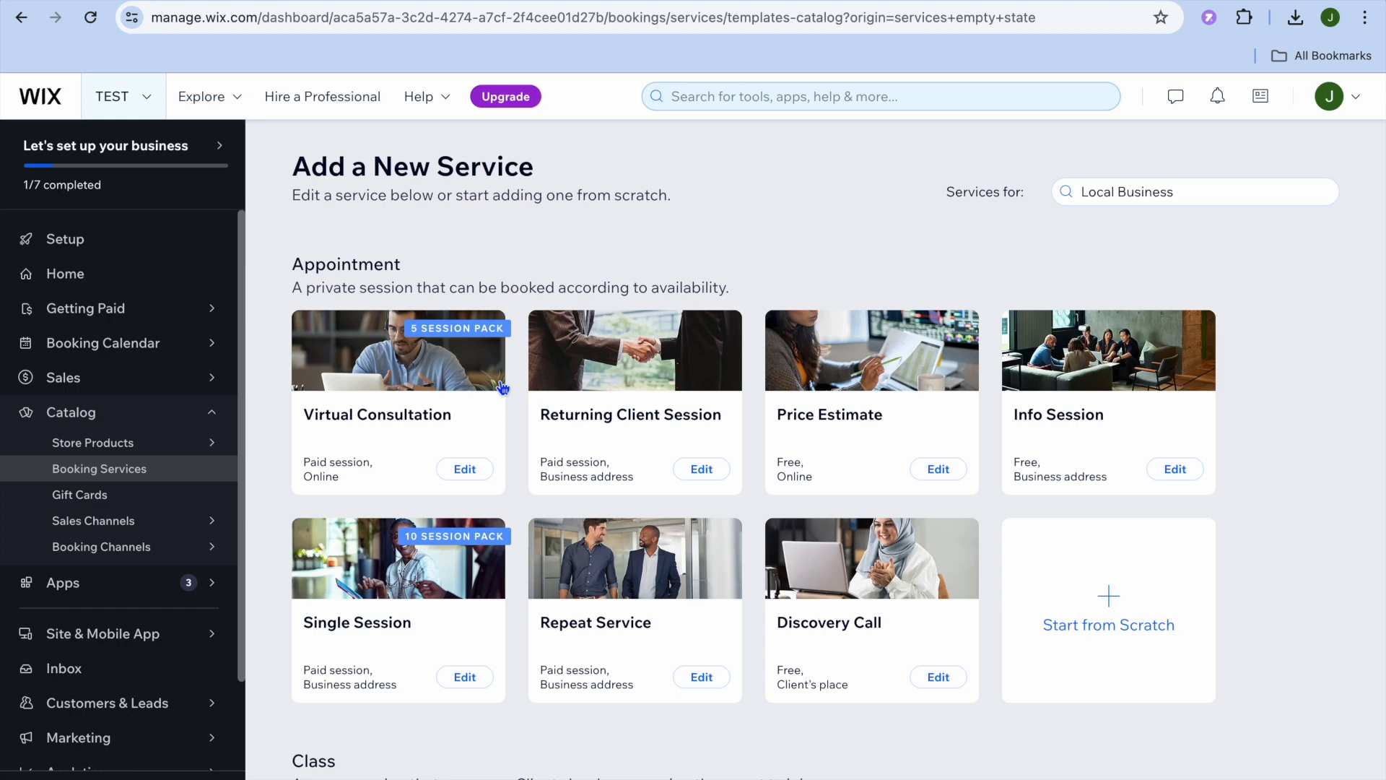
{"action": "scroll", "coordinate": [504, 387], "scroll_direction": "down", "scroll_amount": 2}
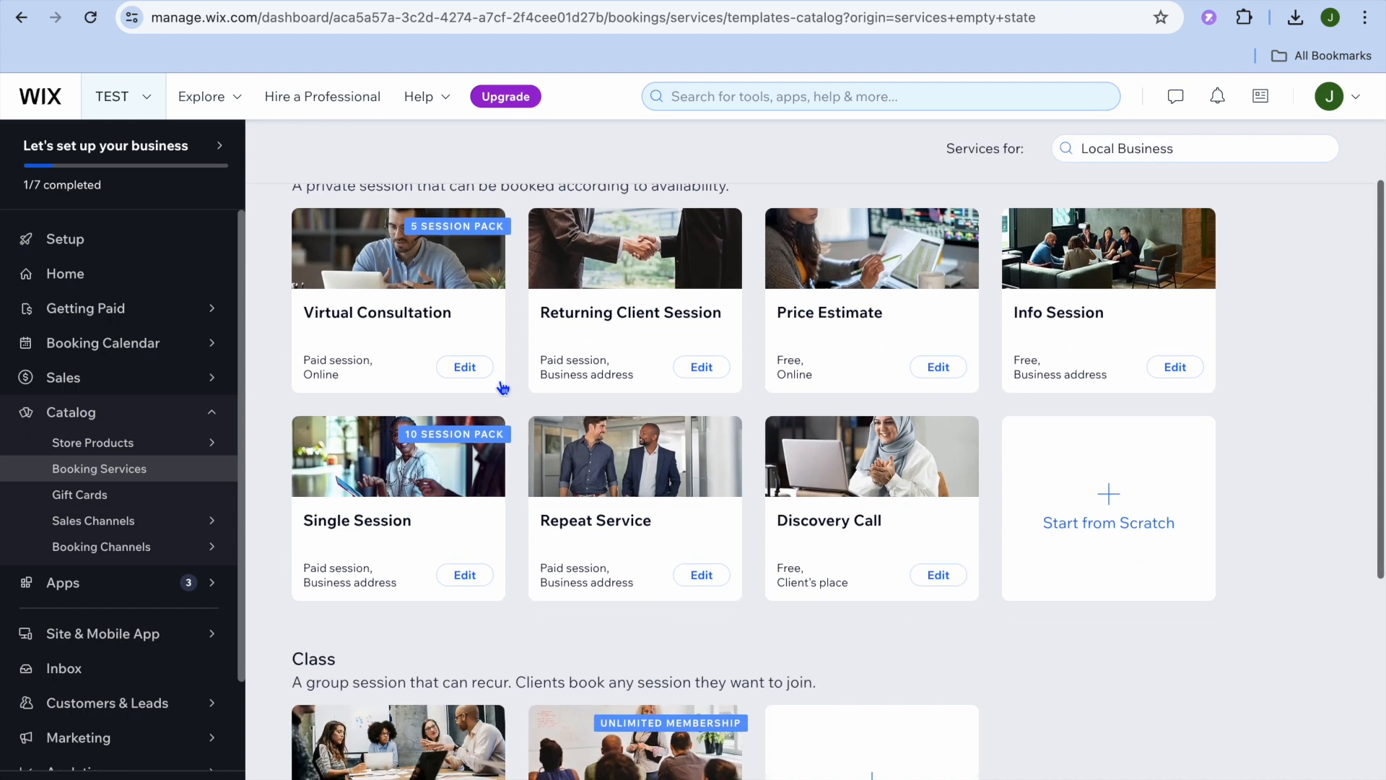
{"action": "left_click", "coordinate": [1118, 507]}
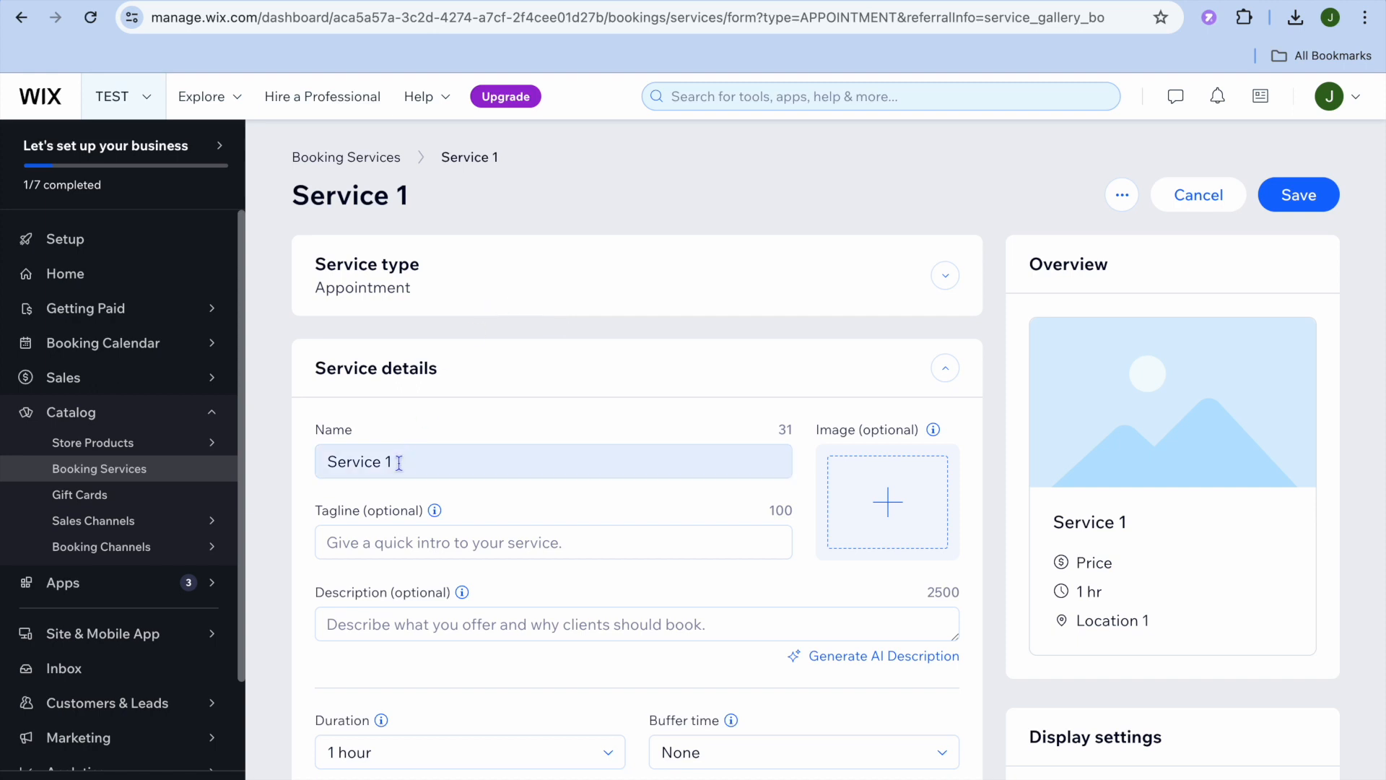
Name the new booking service "NAILS"
{"action": "left_click", "coordinate": [399, 463]}
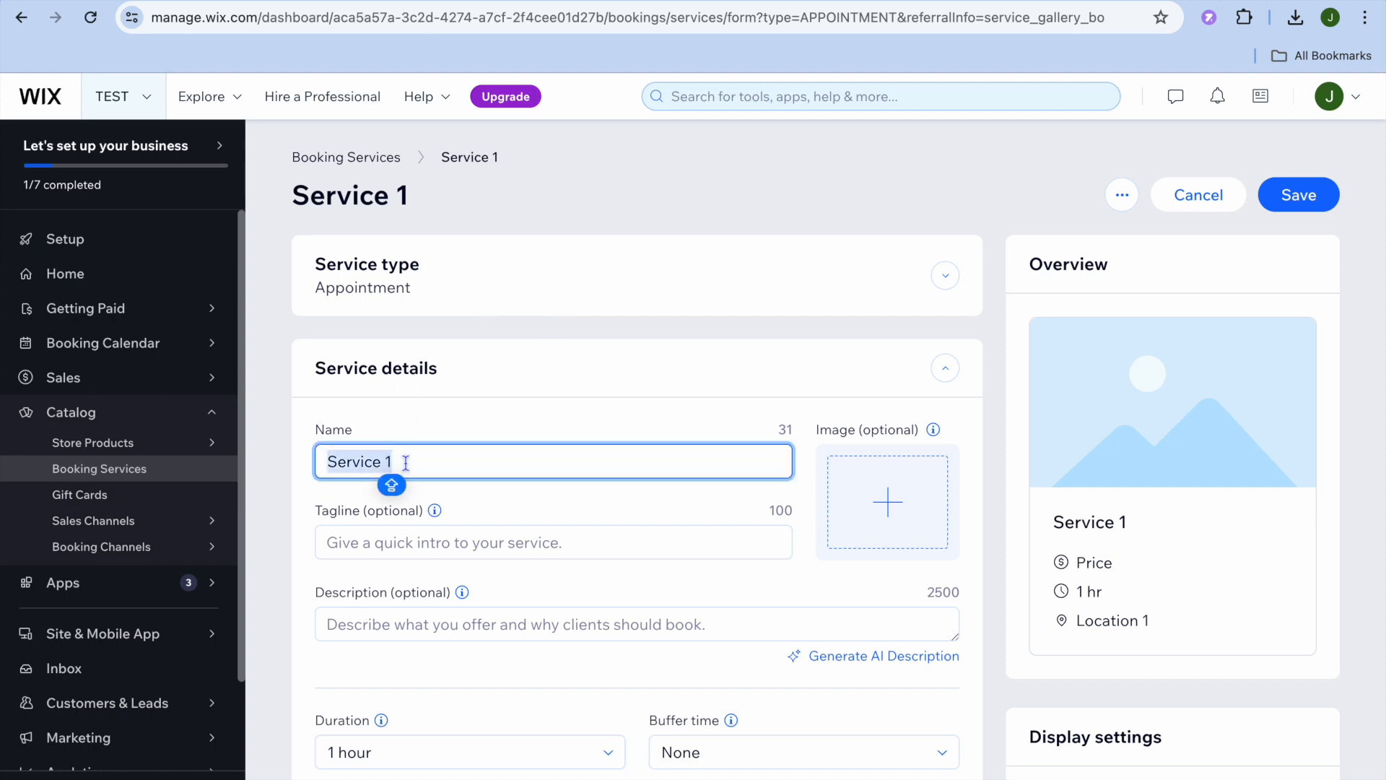
{"action": "type", "text": "NA"}
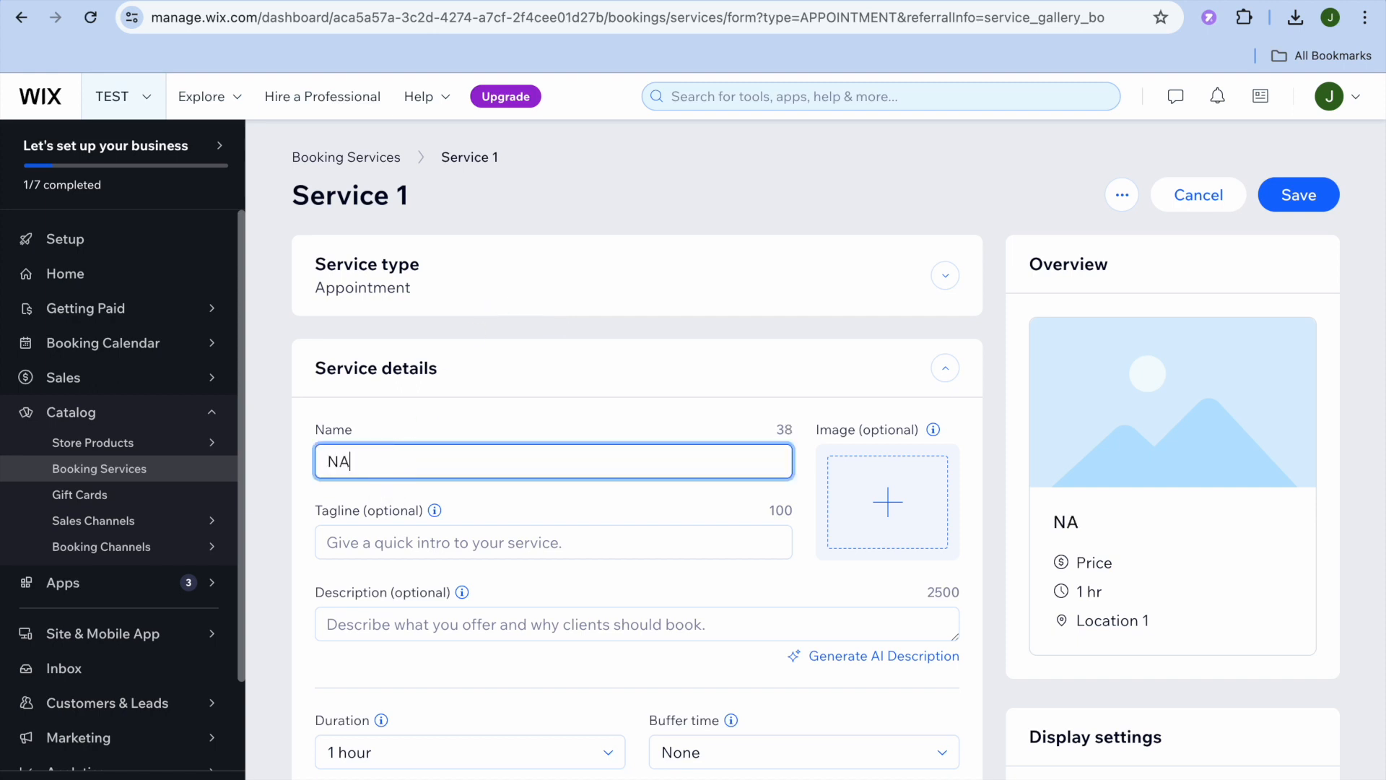
{"action": "type", "text": "ILS"}
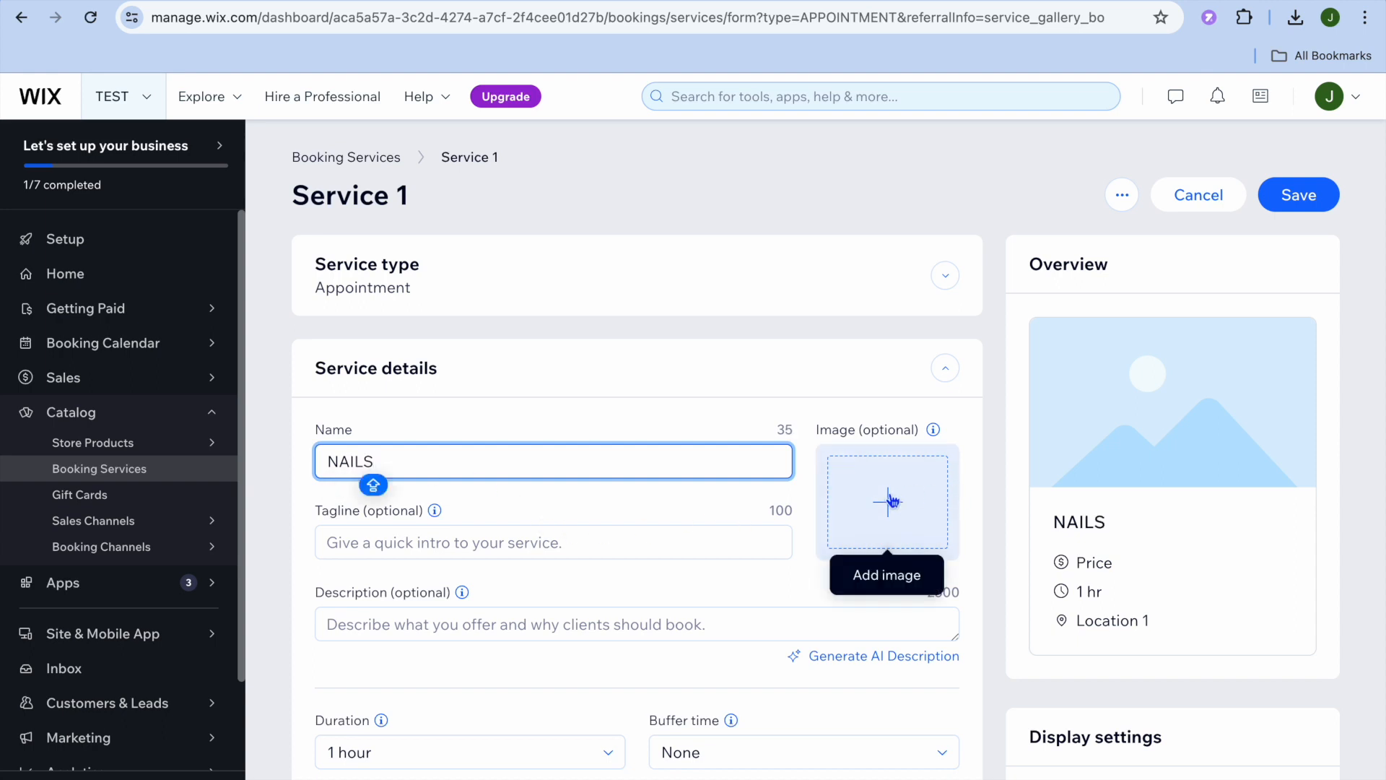
Set the fixed price per session to J$ 10, save the service, and dismiss the upgrade offer
{"action": "scroll", "coordinate": [753, 553], "scroll_direction": "down", "scroll_amount": 1}
{"action": "scroll", "coordinate": [753, 553], "scroll_direction": "down", "scroll_amount": 5}
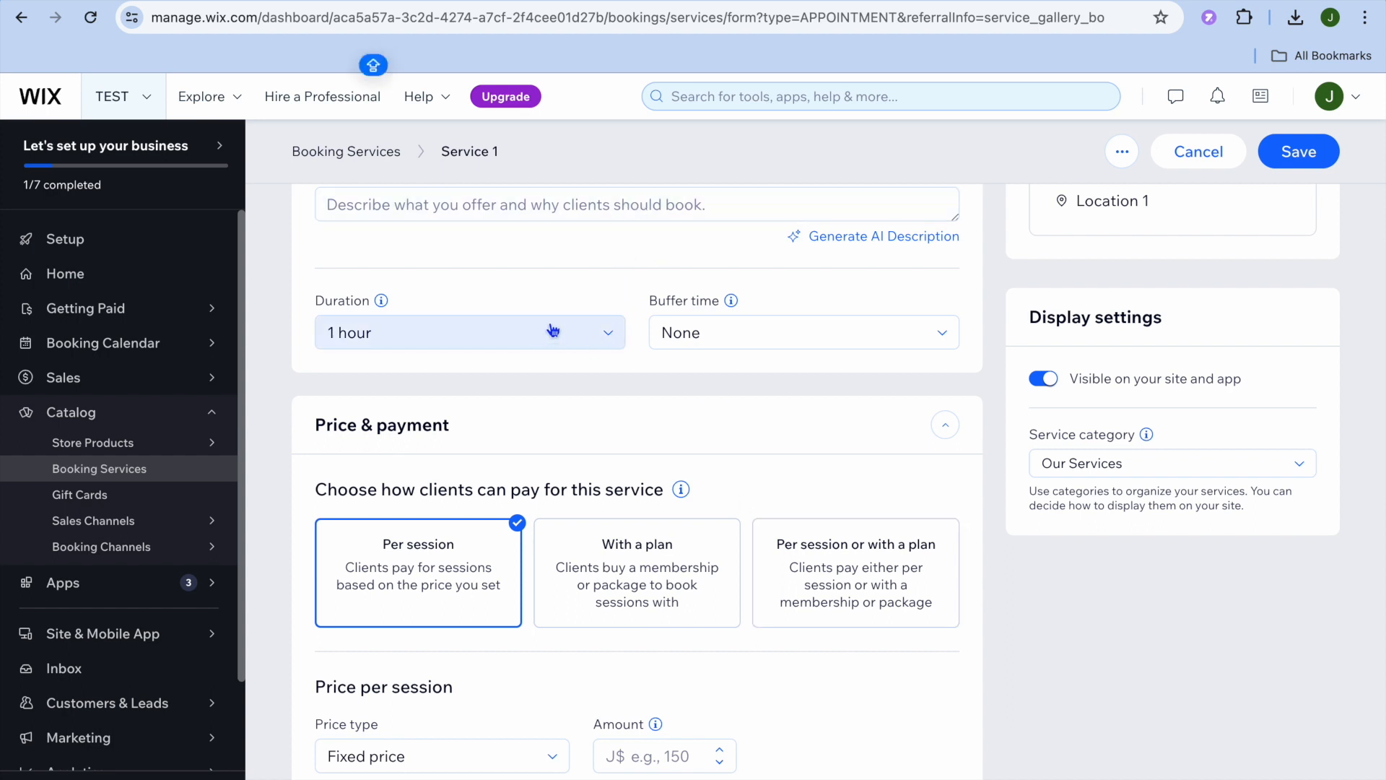
{"action": "scroll", "coordinate": [552, 329], "scroll_direction": "down", "scroll_amount": 3}
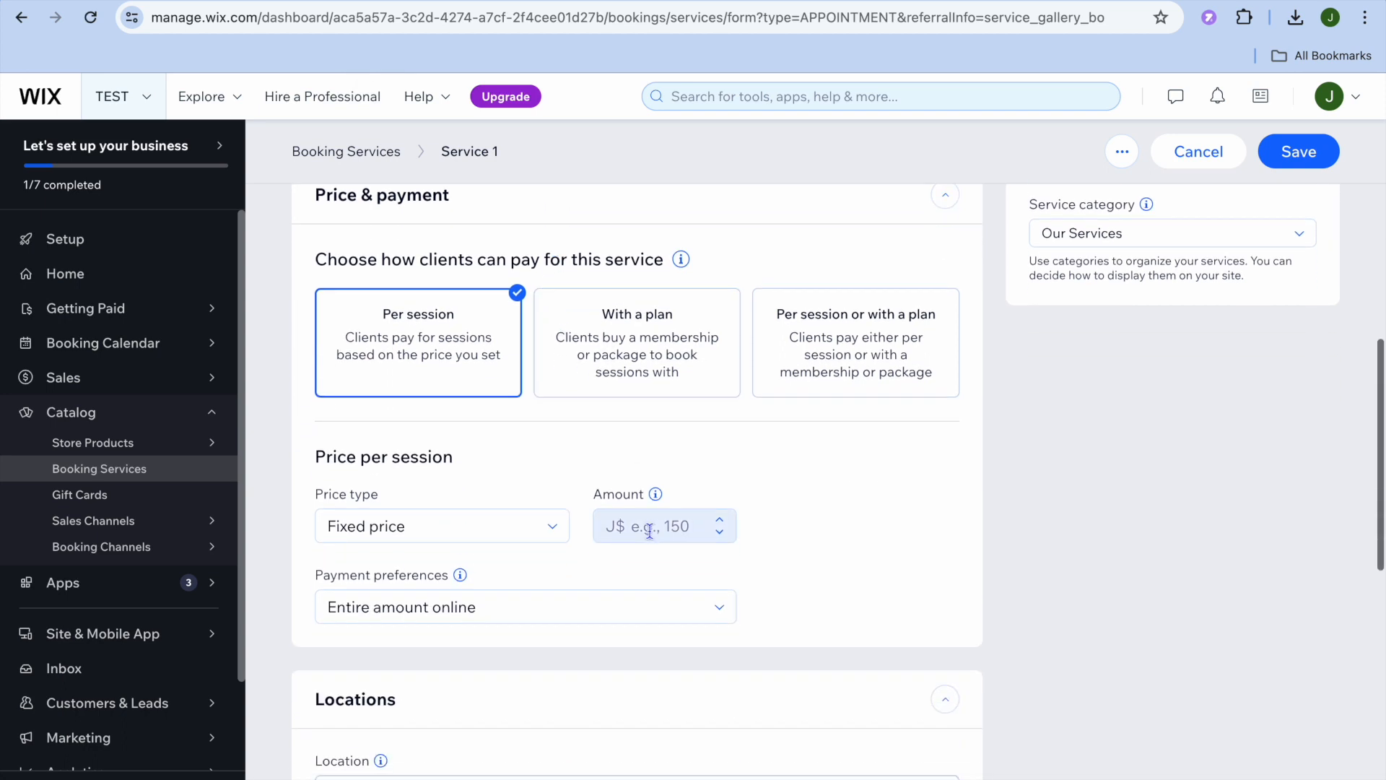
{"action": "left_click", "coordinate": [647, 529]}
{"action": "left_click", "coordinate": [682, 576]}
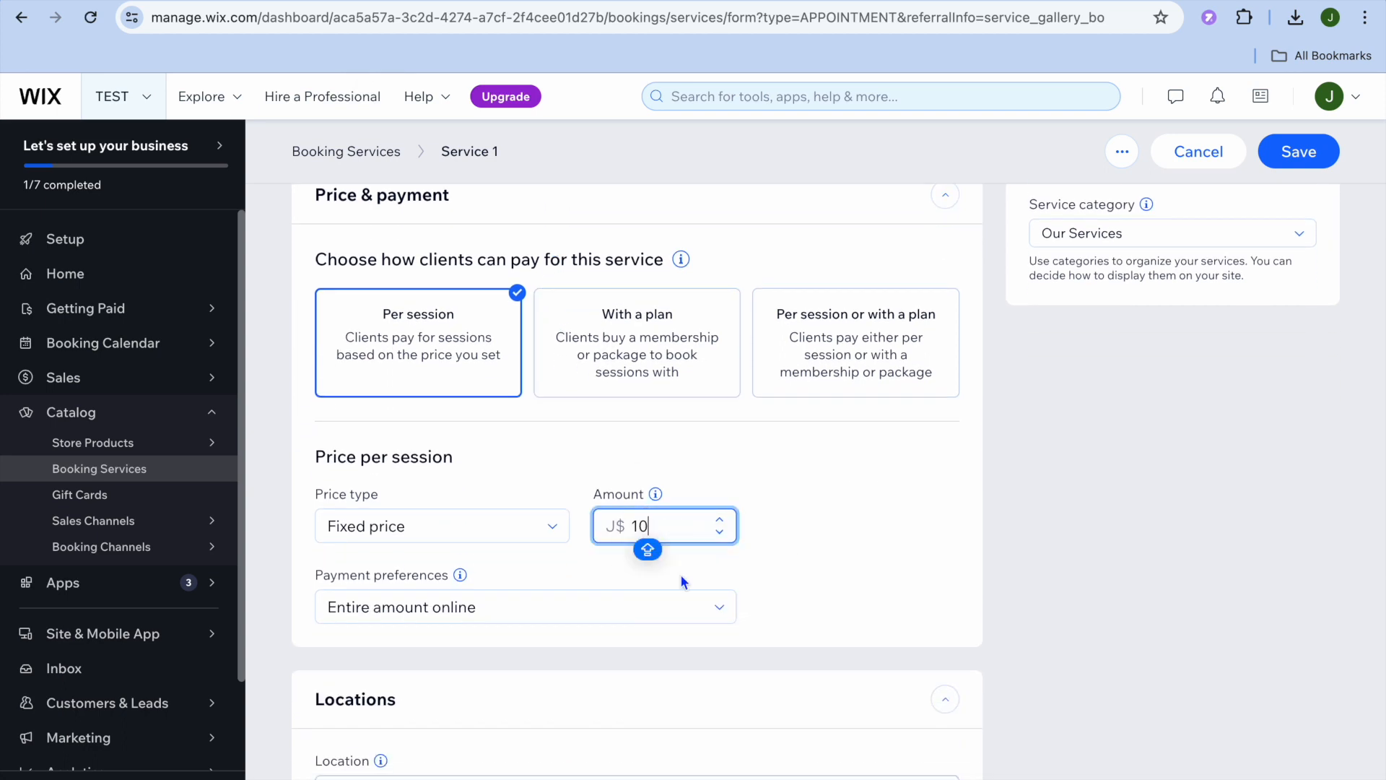
{"action": "scroll", "coordinate": [680, 574], "scroll_direction": "down", "scroll_amount": 7}
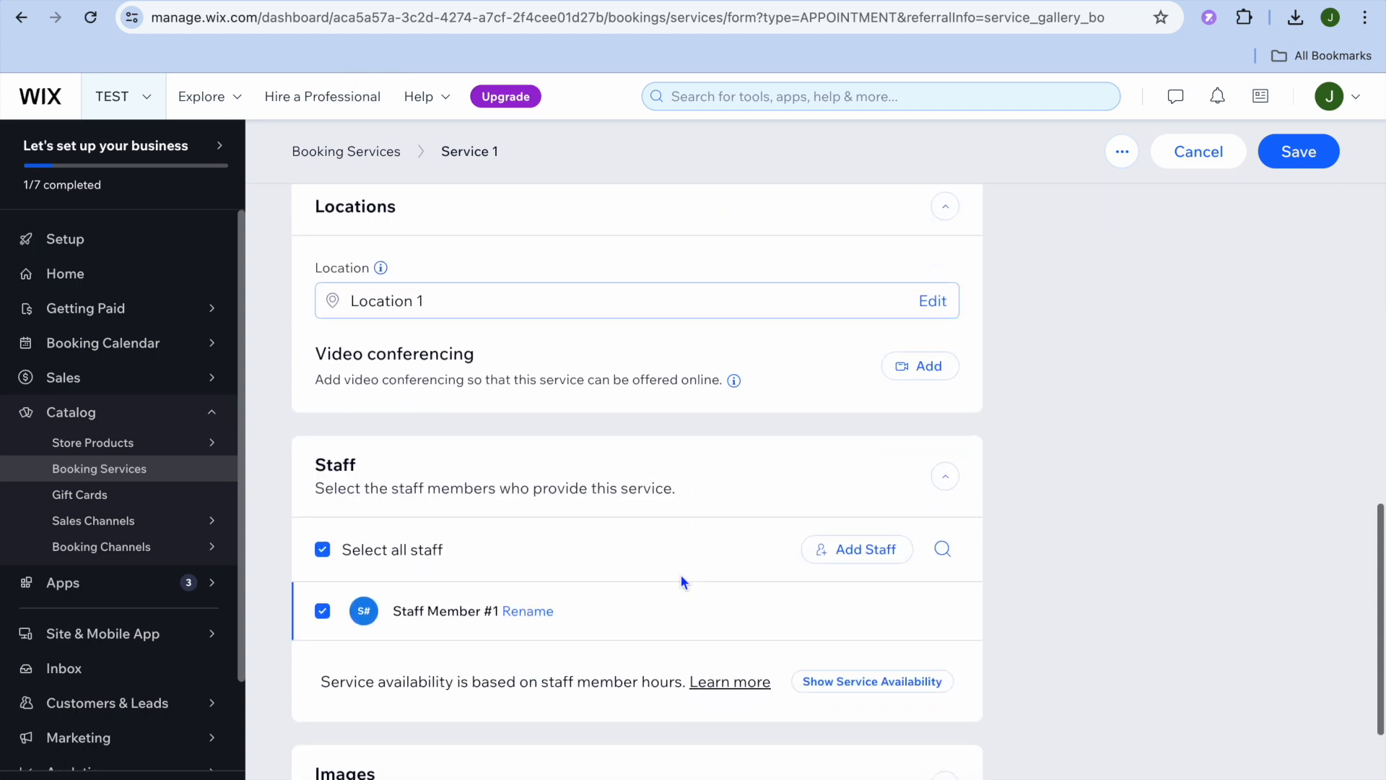
{"action": "scroll", "coordinate": [917, 448], "scroll_direction": "up", "scroll_amount": 10}
{"action": "left_click", "coordinate": [1304, 208]}
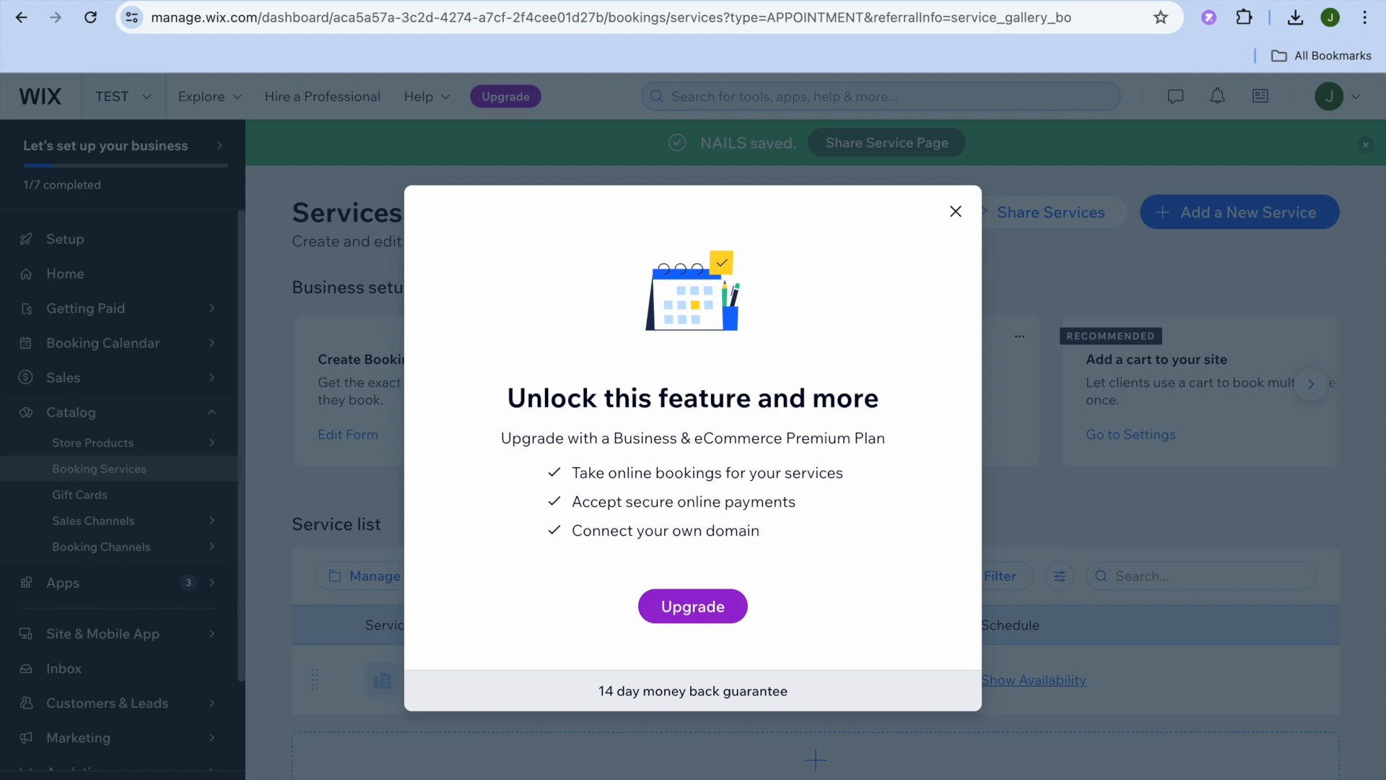
{"action": "left_click", "coordinate": [954, 212]}
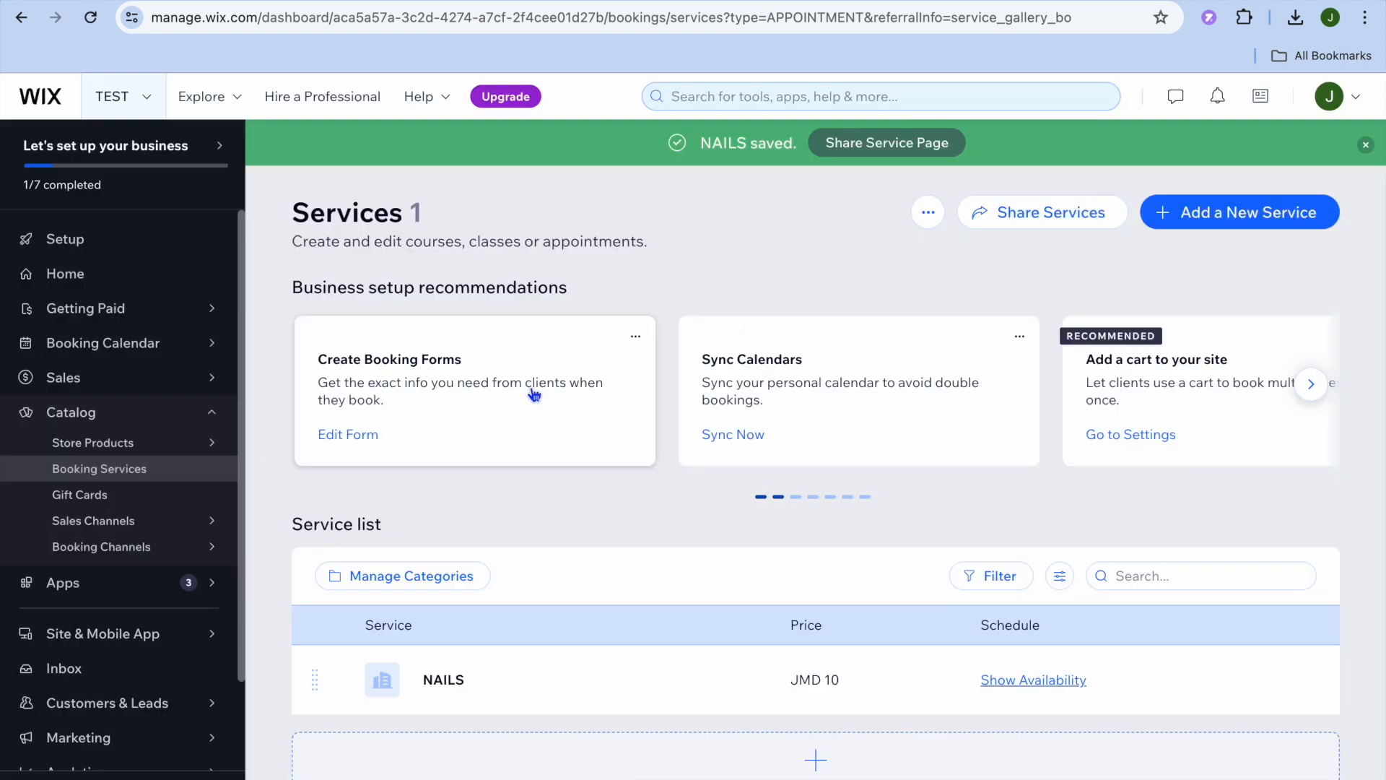
Open the store's product list in the catalog and dismiss the tip about physical or digital products
{"action": "mouse_move", "coordinate": [120, 450]}
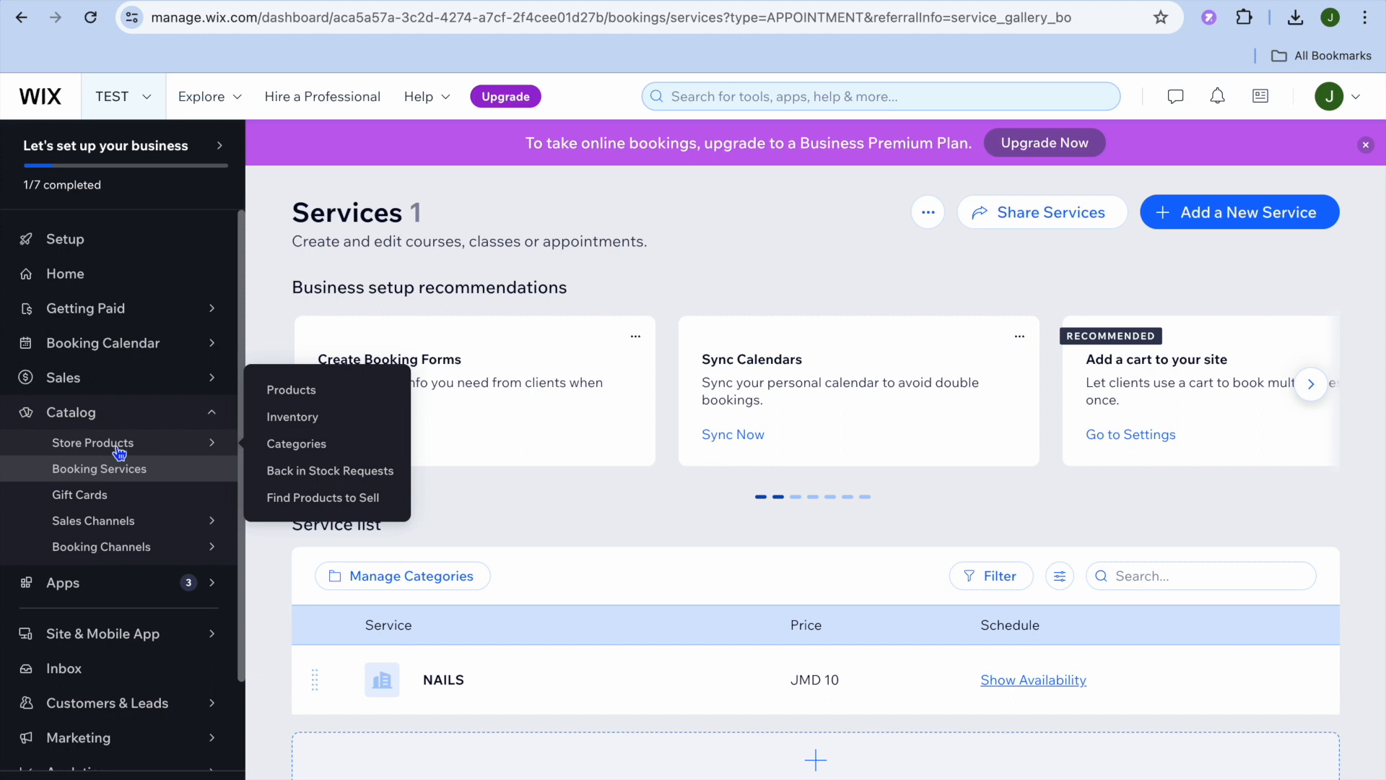
{"action": "left_click", "coordinate": [120, 444]}
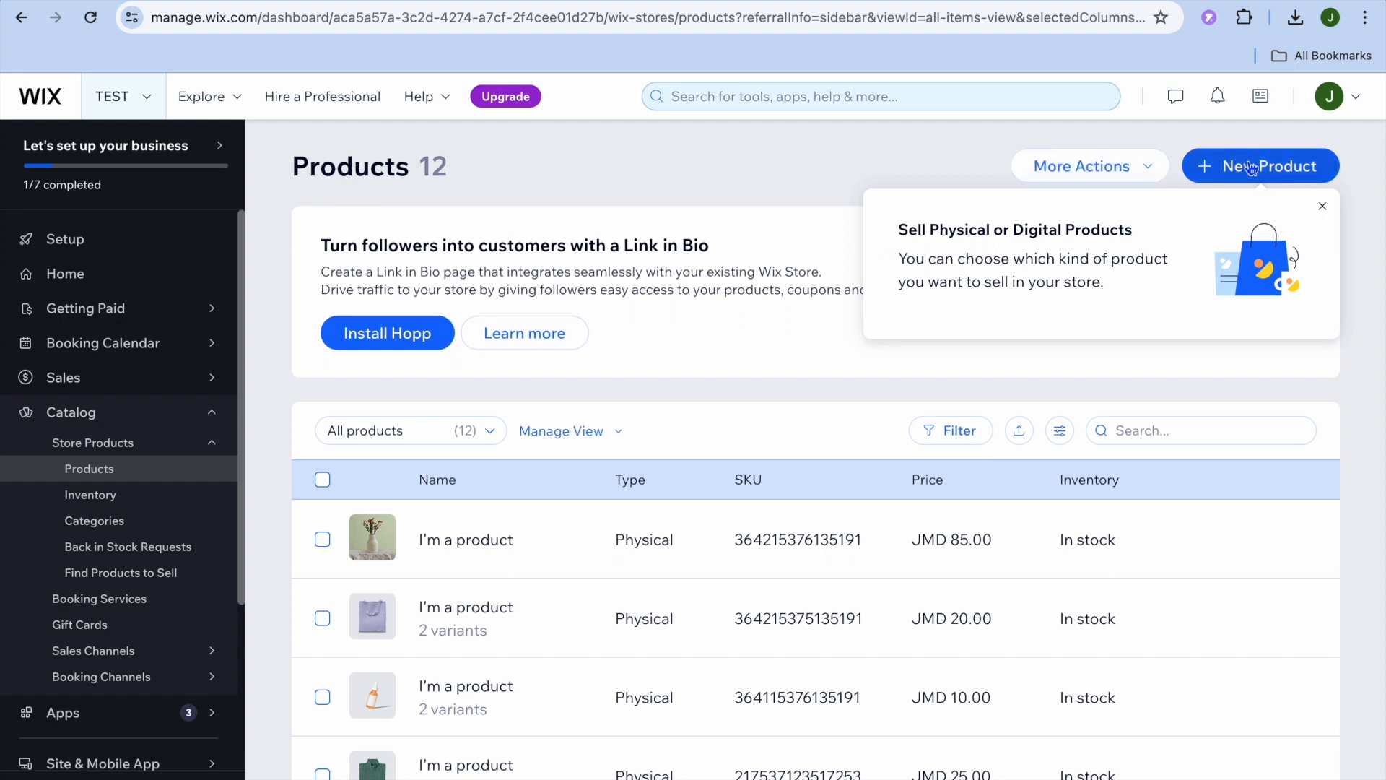
{"action": "left_click", "coordinate": [1323, 207]}
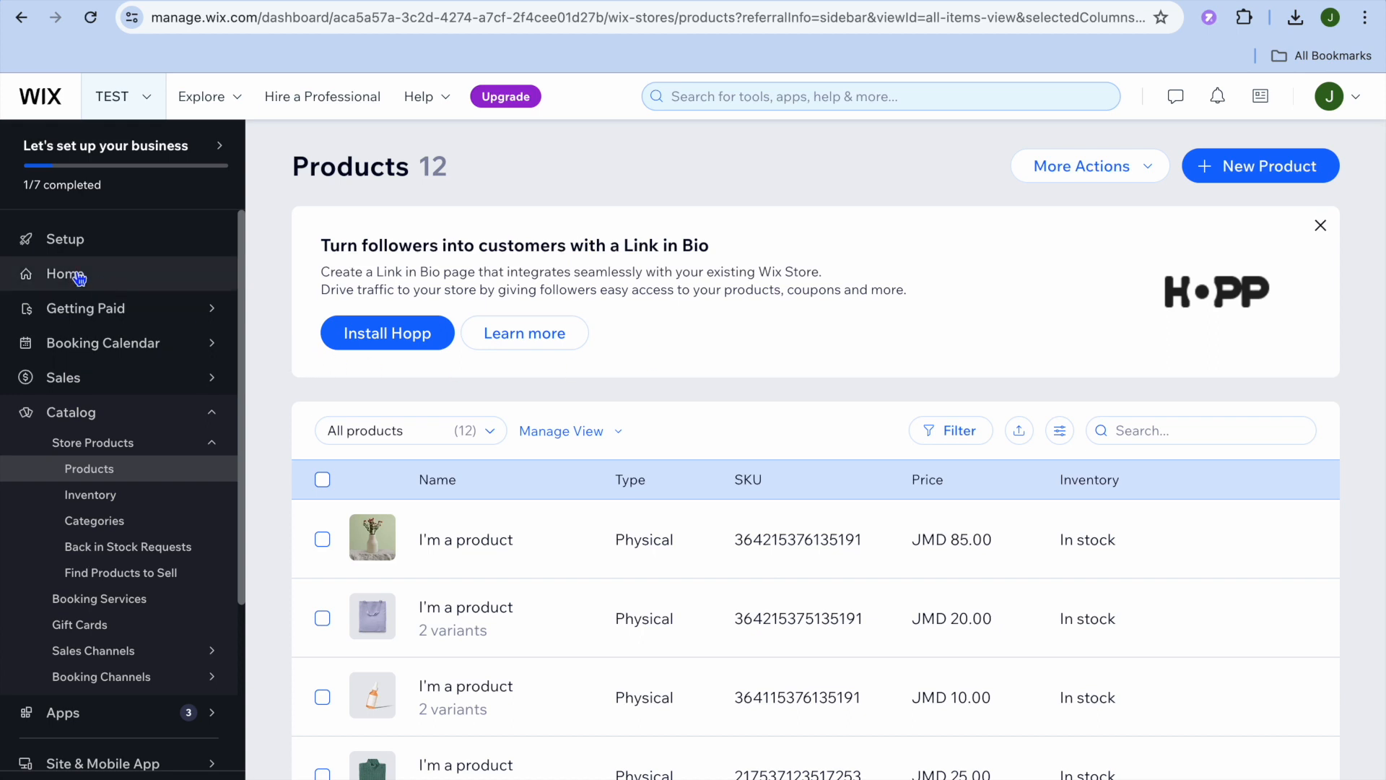
Open the payment method options for getting paid, change the business location to United Kingdom, and close the options
{"action": "left_click", "coordinate": [103, 315]}
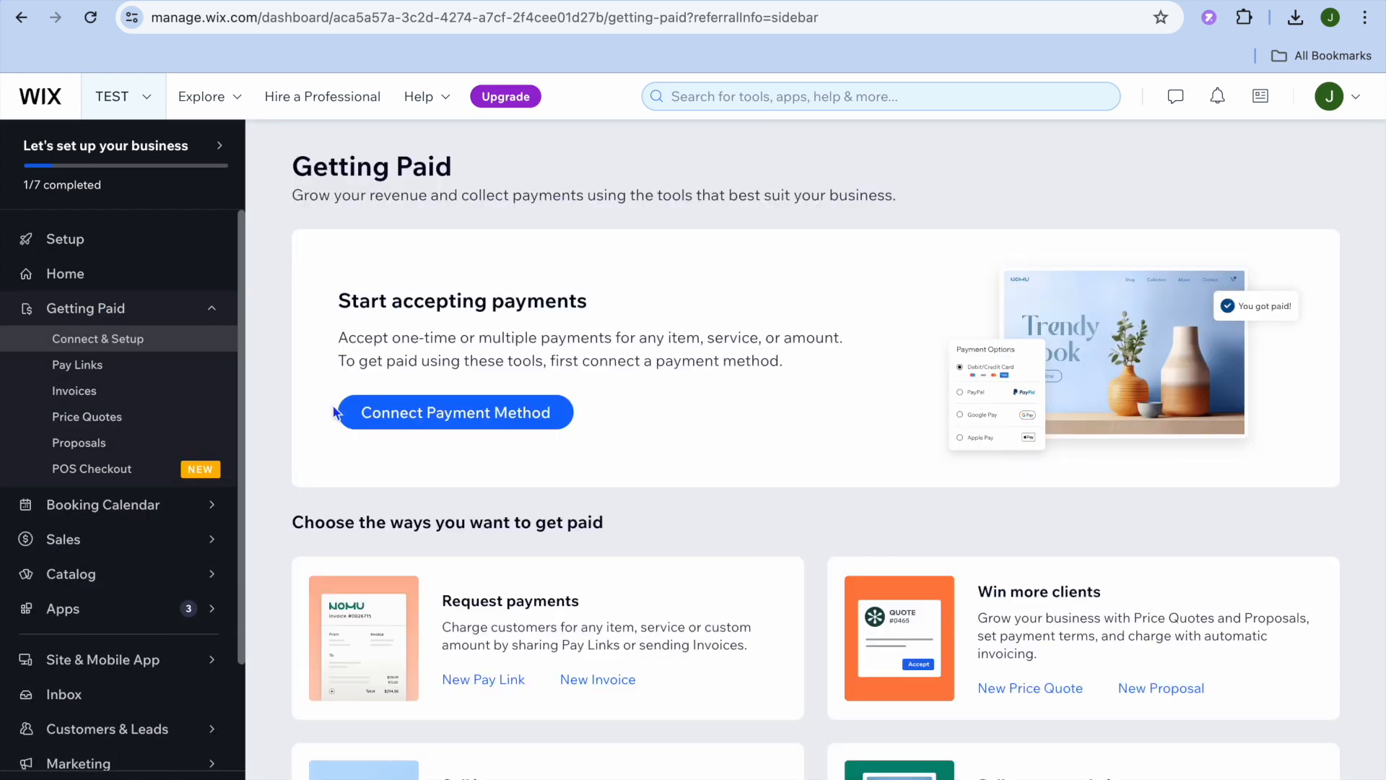
{"action": "left_click", "coordinate": [410, 418]}
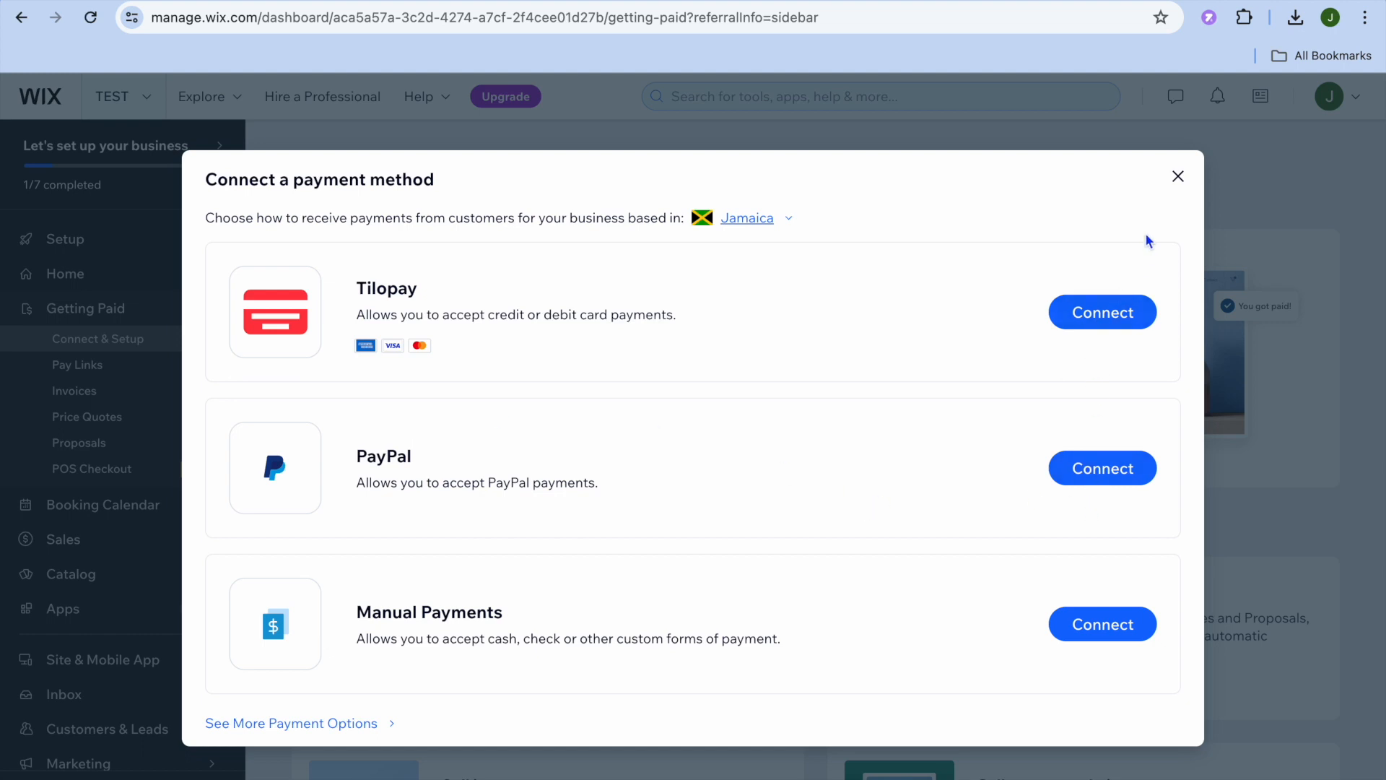
{"action": "left_click", "coordinate": [740, 225]}
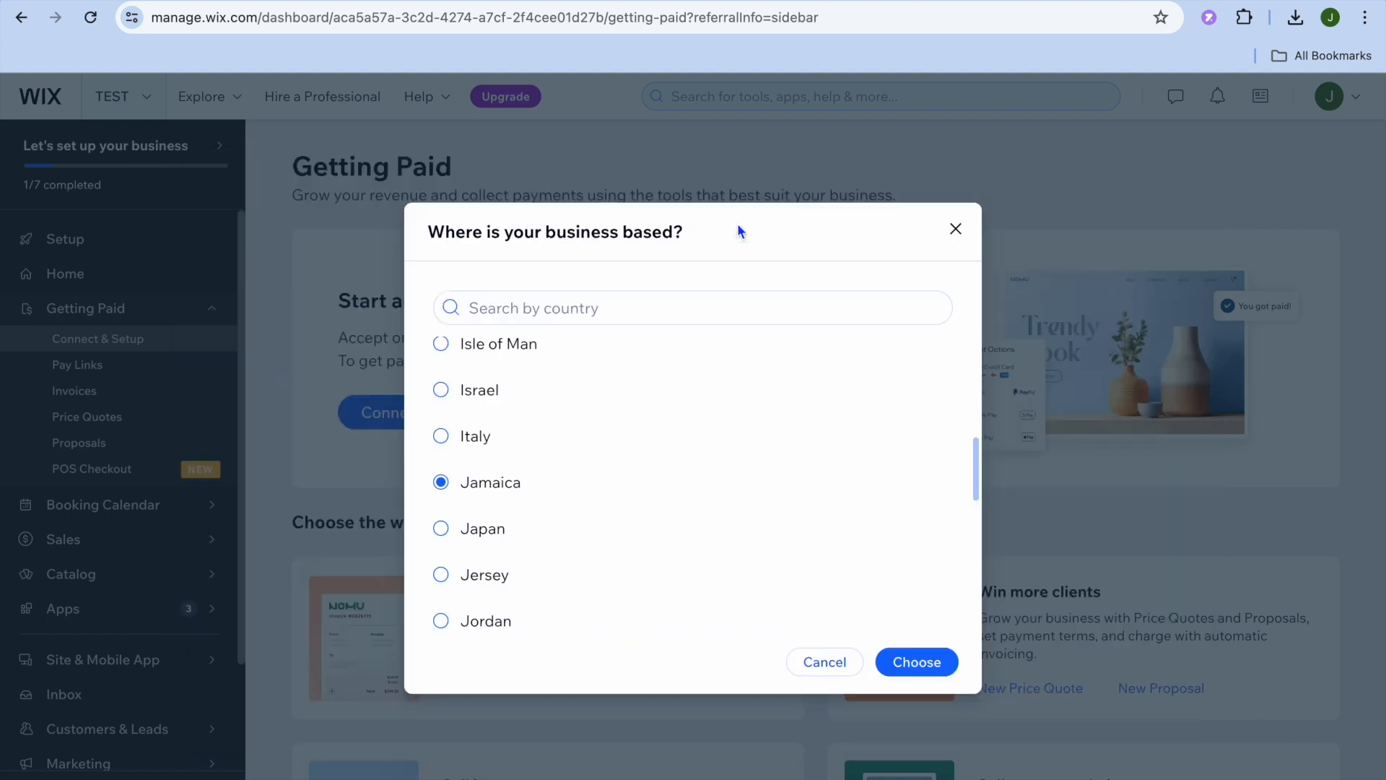
{"action": "left_click", "coordinate": [645, 309]}
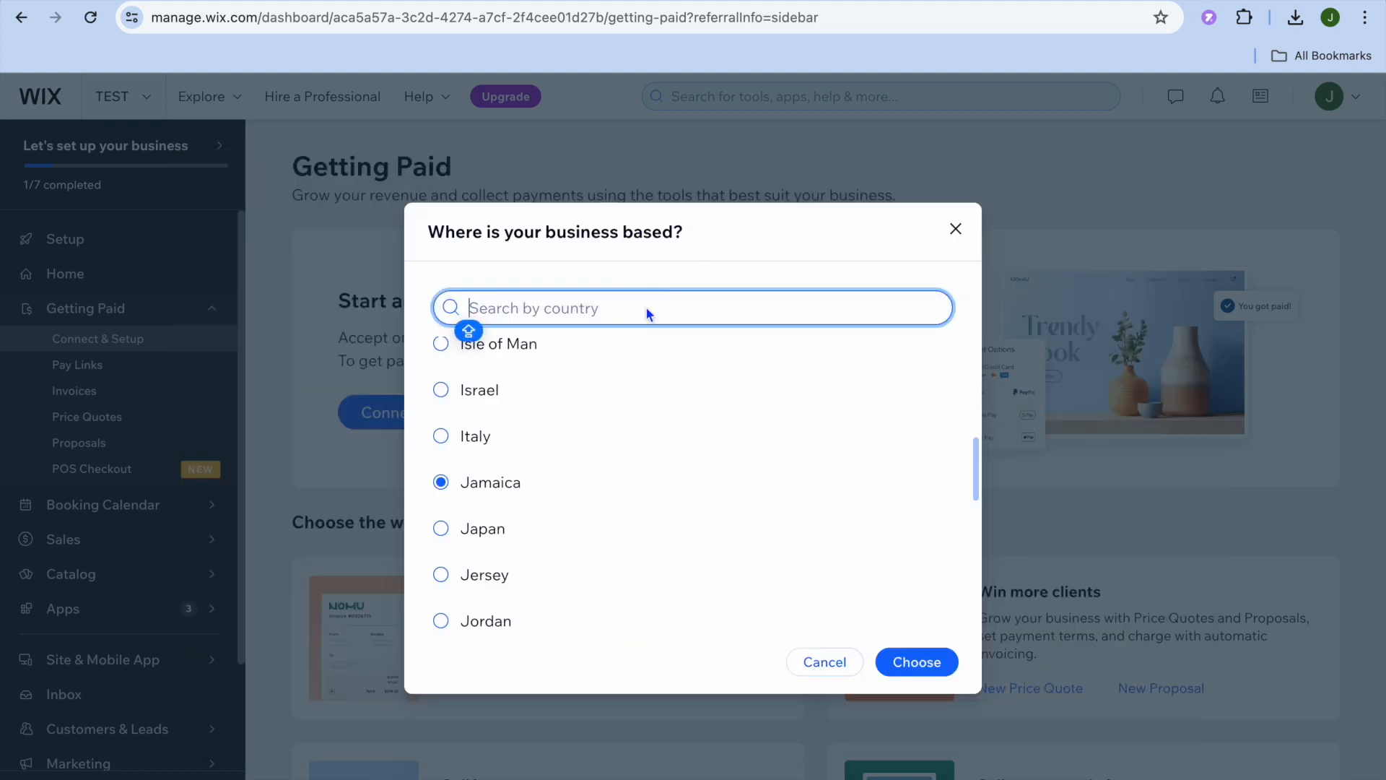
{"action": "type", "text": "UNITED"}
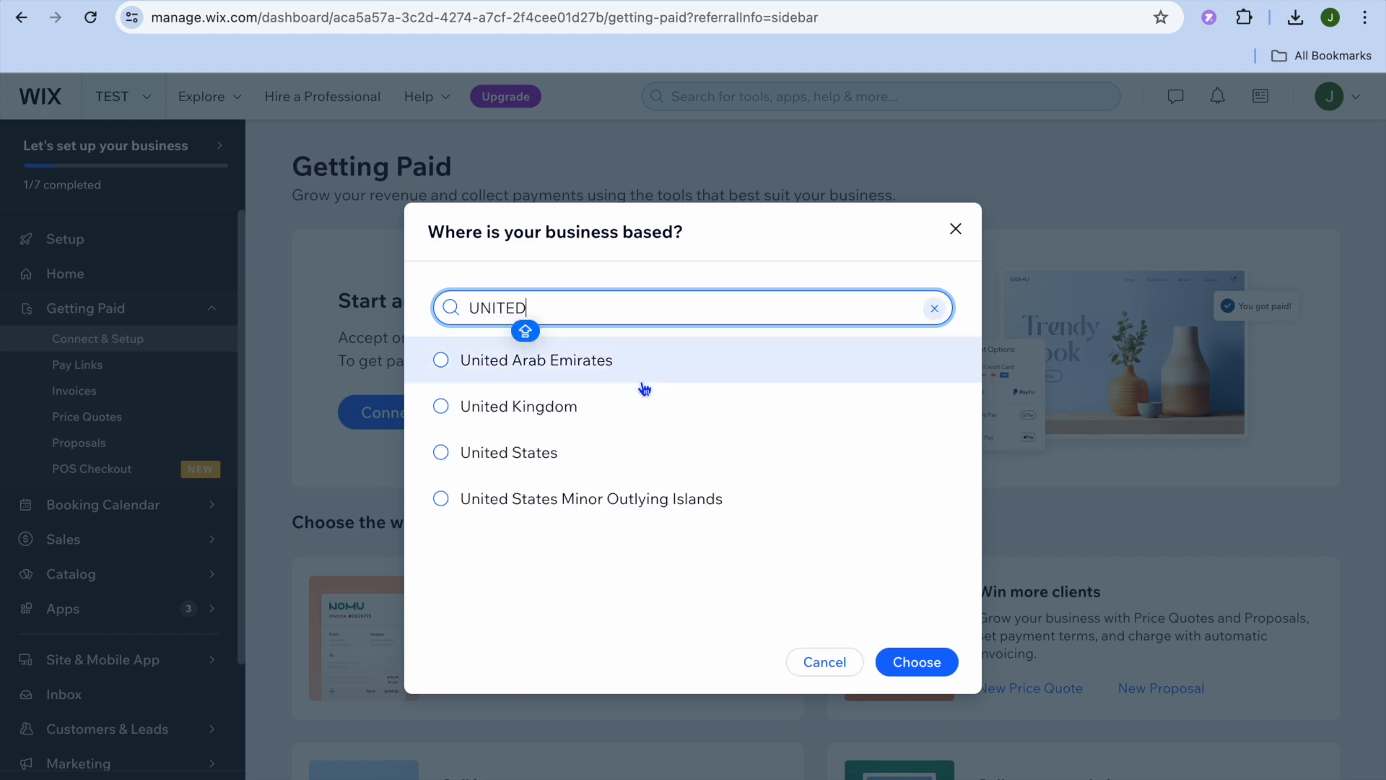
{"action": "left_click", "coordinate": [631, 419]}
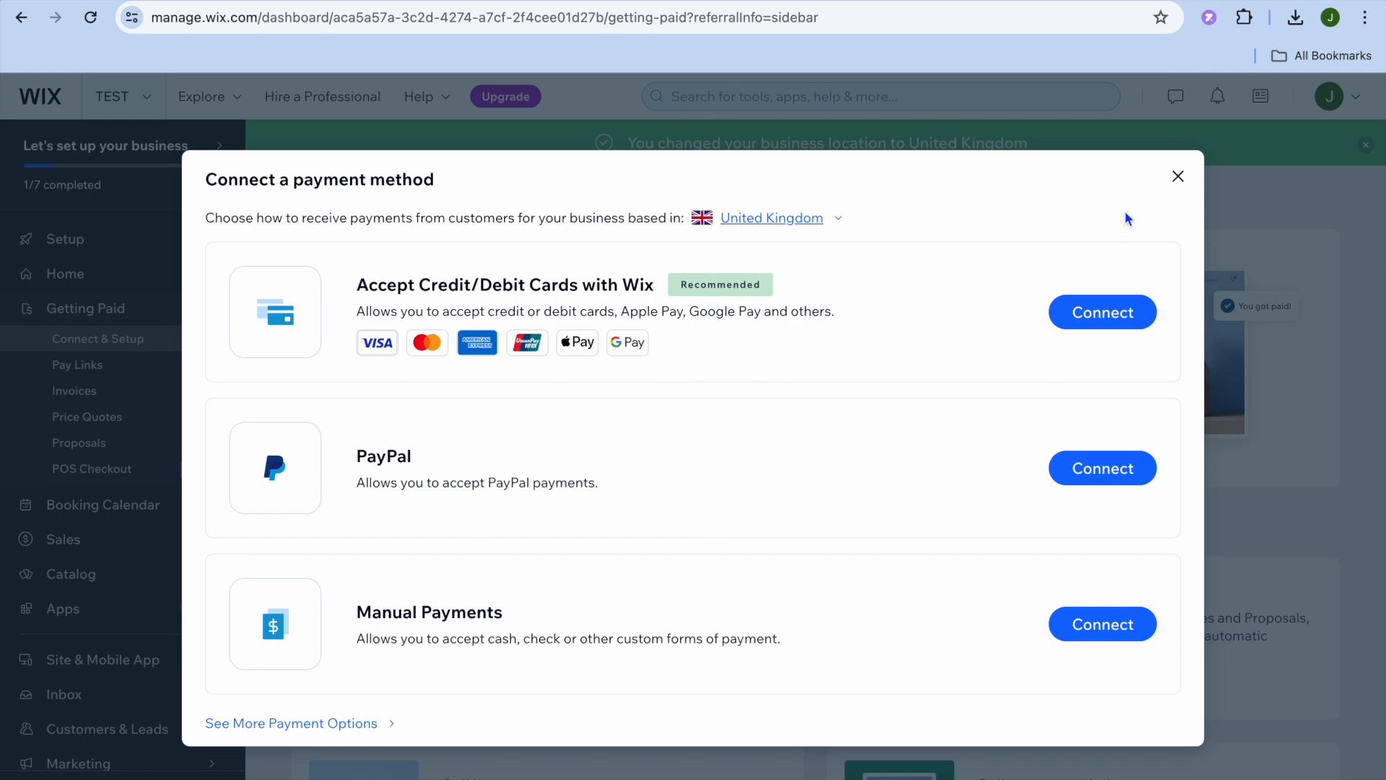
{"action": "left_click", "coordinate": [1179, 174]}
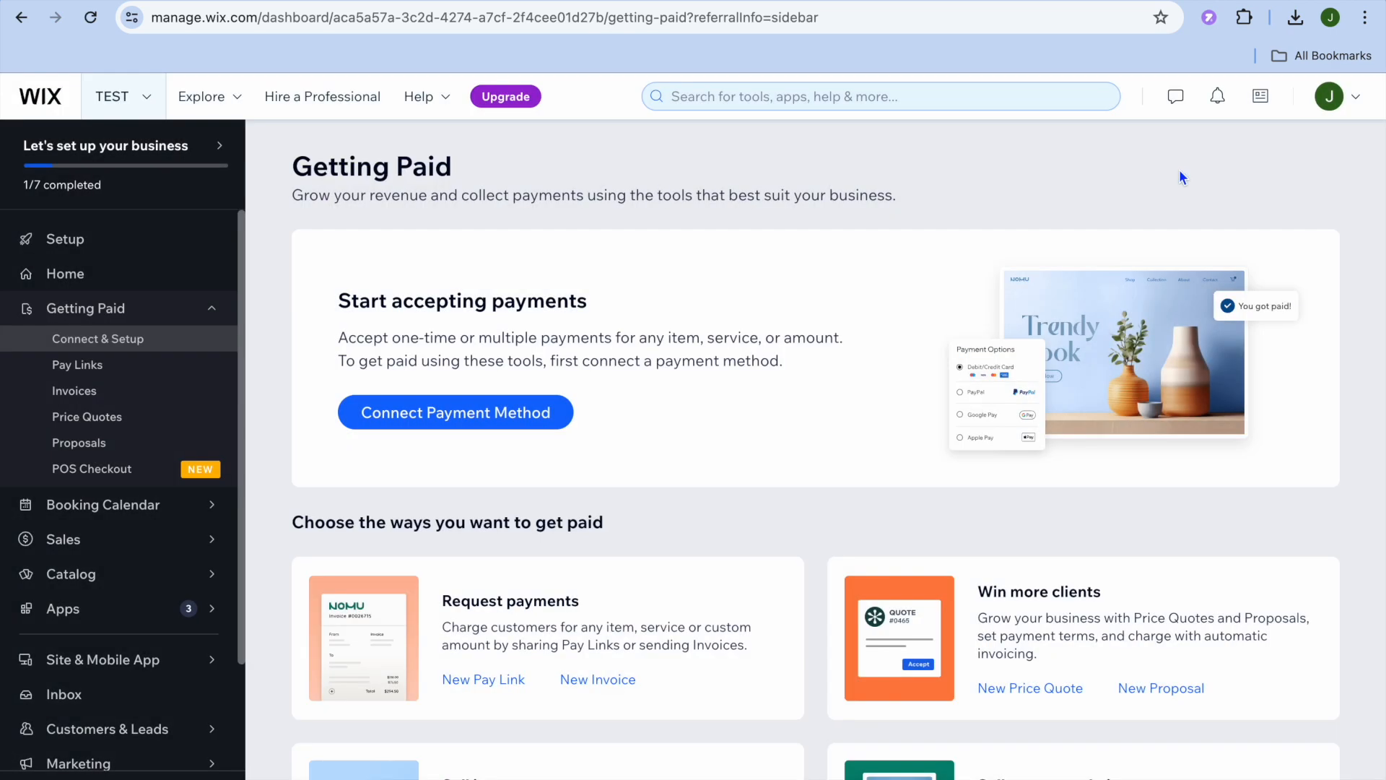
In POS Checkout, add one unit of the JMD 85.00 dropper-bottle product in size 80 ml to the cart
{"action": "left_click", "coordinate": [154, 478]}
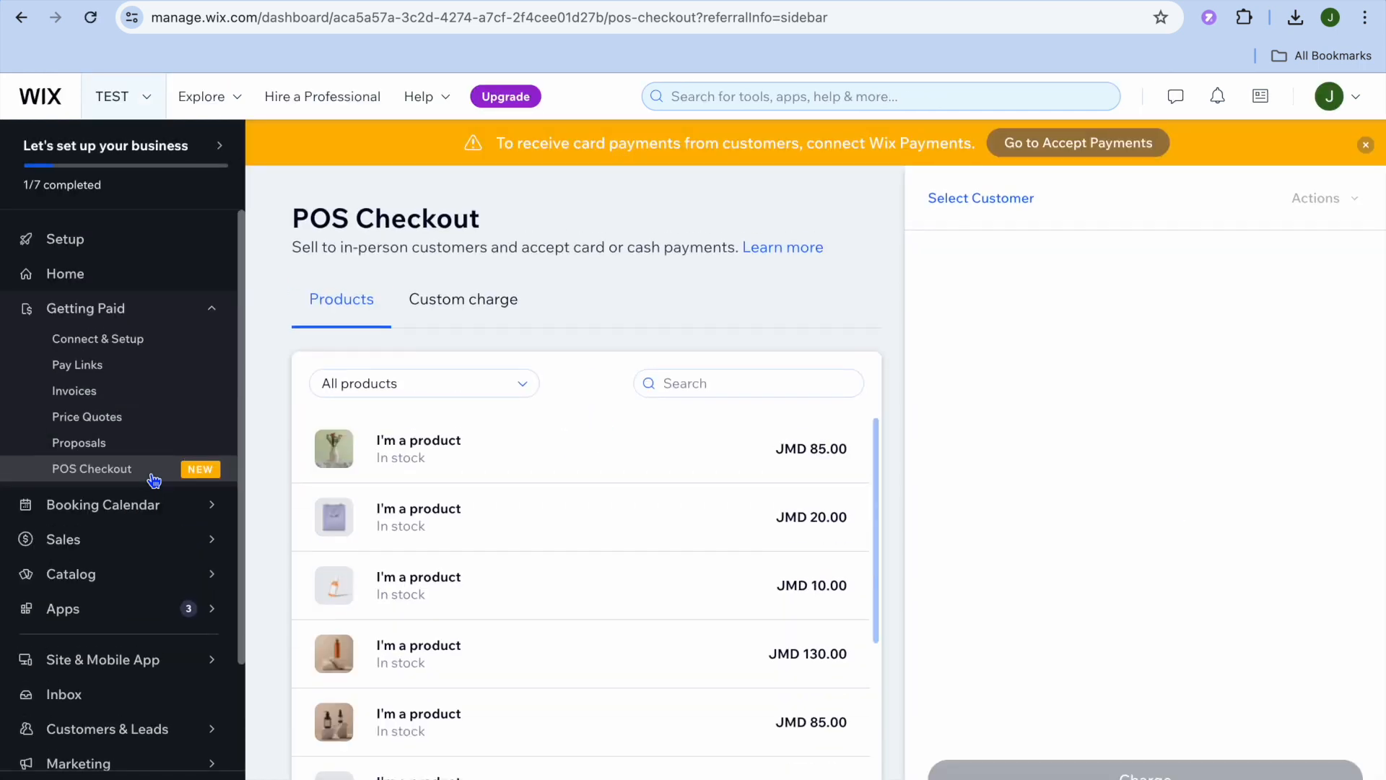
{"action": "scroll", "coordinate": [593, 512], "scroll_direction": "down", "scroll_amount": 5}
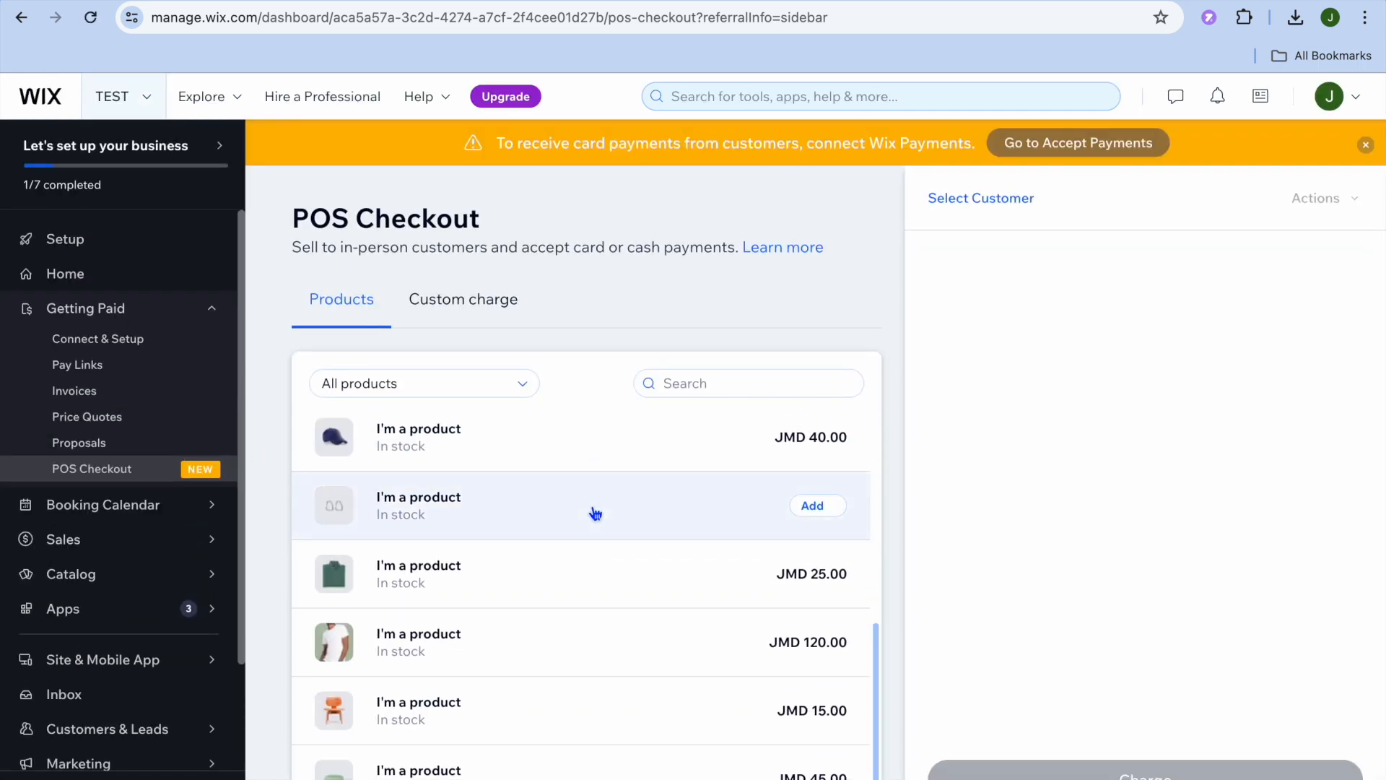
{"action": "scroll", "coordinate": [594, 512], "scroll_direction": "up", "scroll_amount": 5}
{"action": "left_click", "coordinate": [479, 632]}
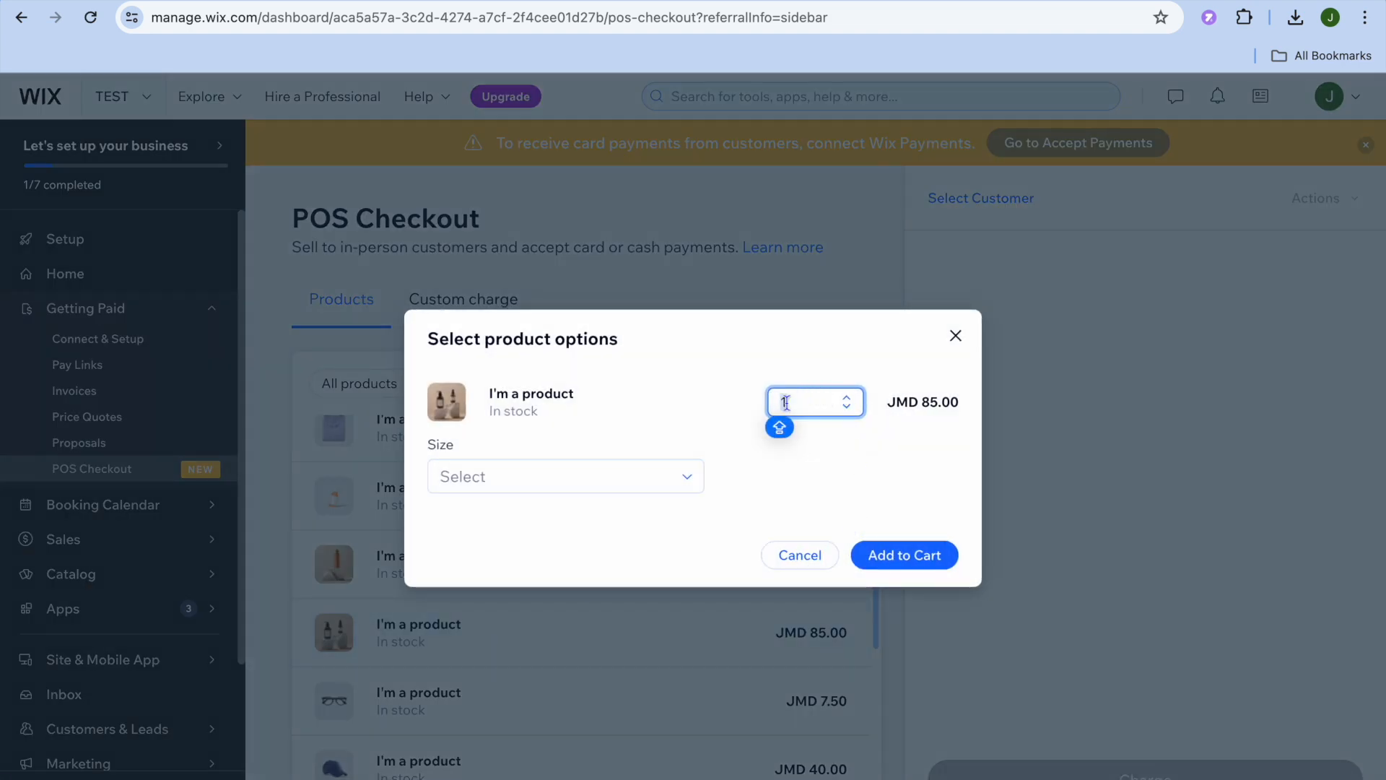
{"action": "left_click", "coordinate": [887, 559]}
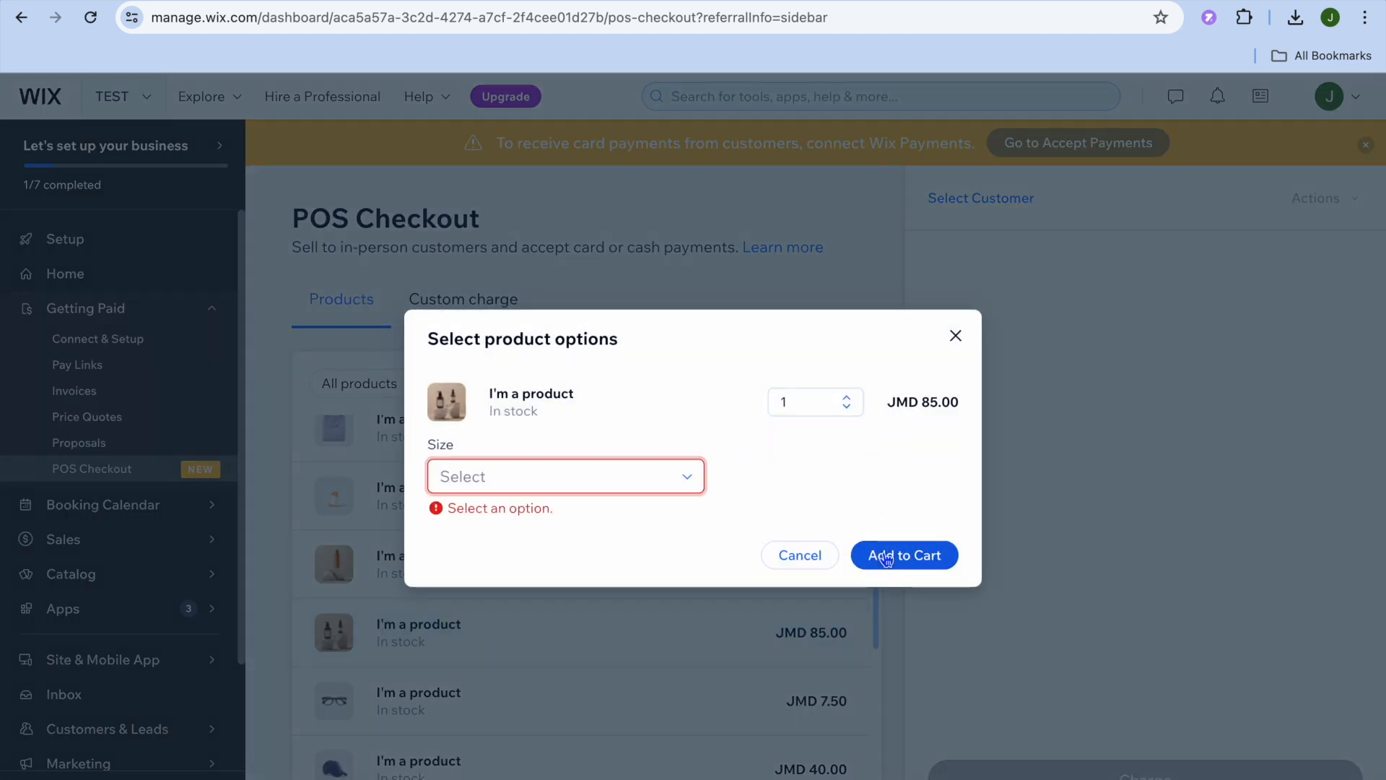
{"action": "left_click", "coordinate": [639, 476]}
{"action": "left_click", "coordinate": [566, 513]}
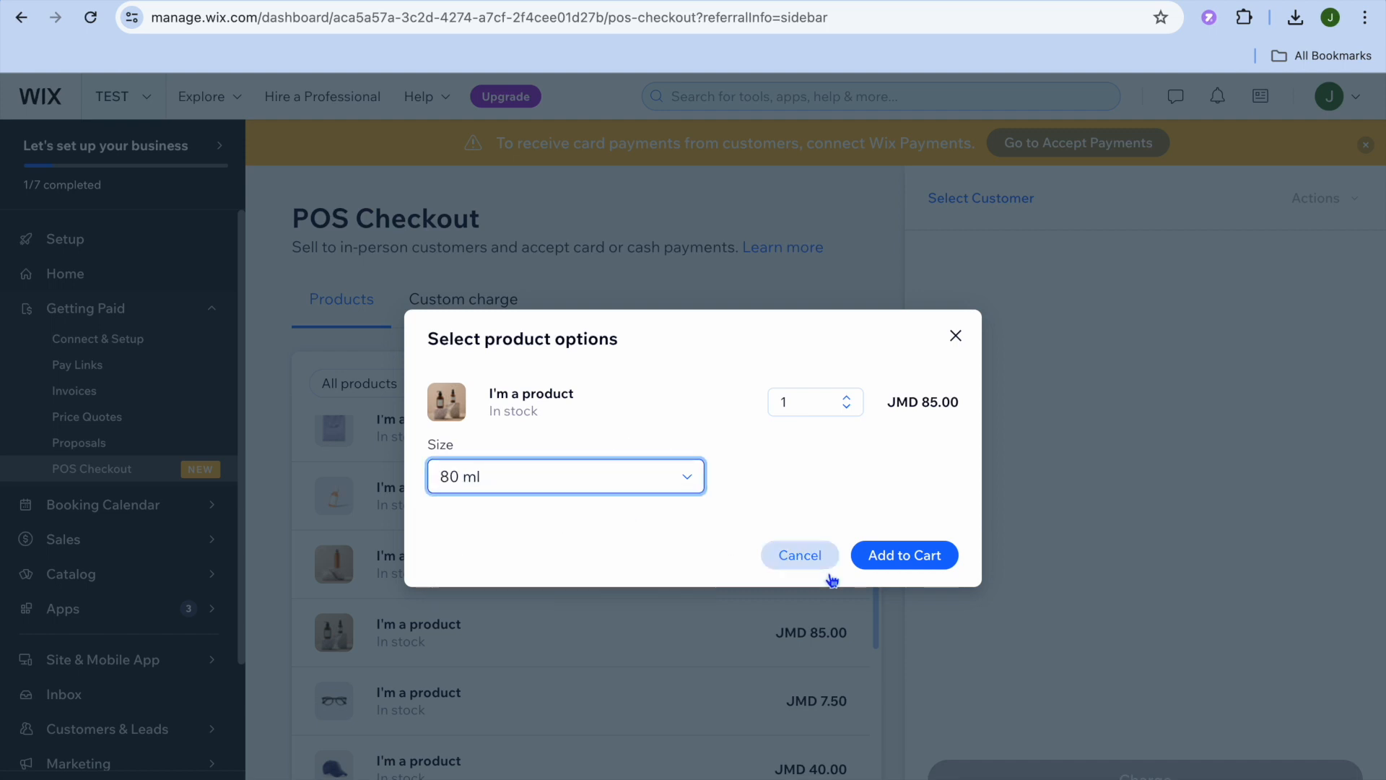
{"action": "left_click", "coordinate": [891, 555]}
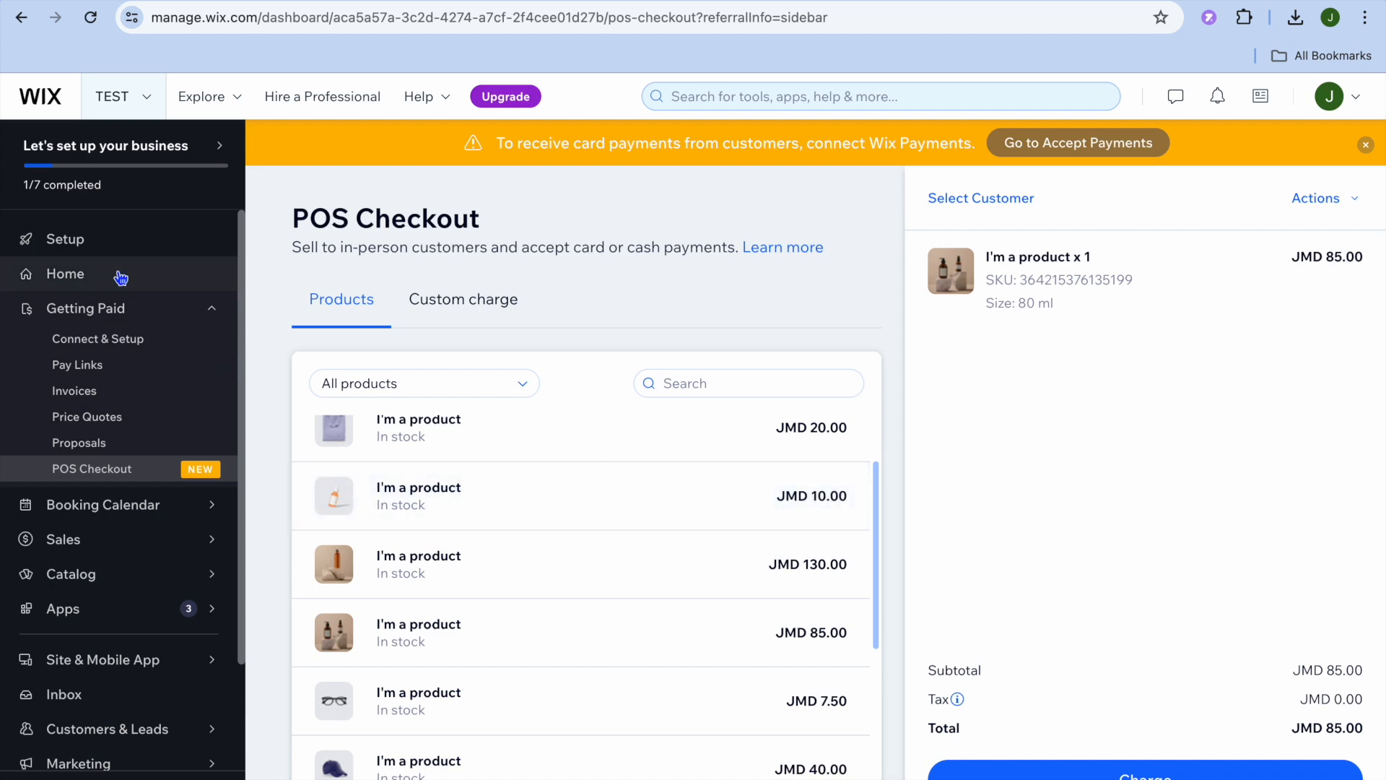
Start designing the site from the setup page, choosing to customize a template
{"action": "left_click", "coordinate": [108, 252]}
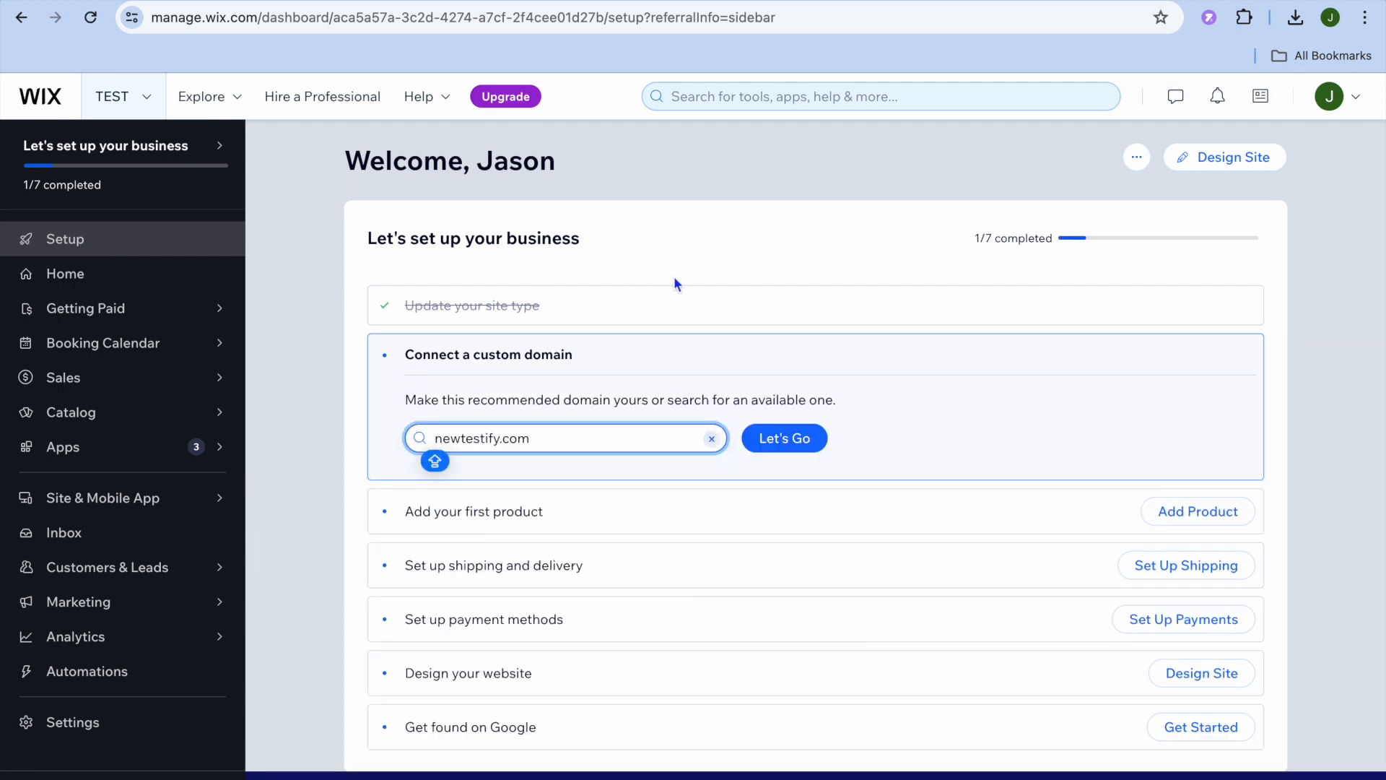
{"action": "left_click", "coordinate": [1217, 162]}
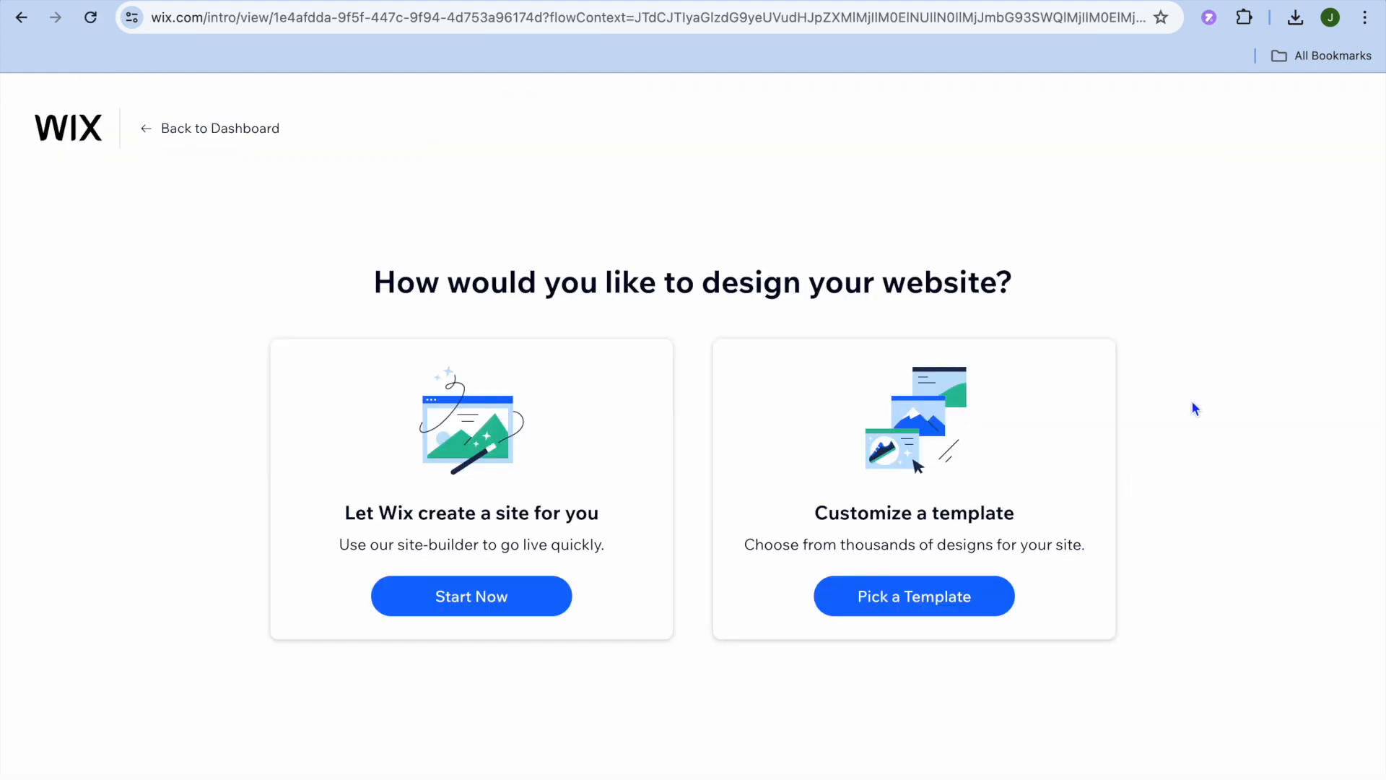
{"action": "left_click", "coordinate": [936, 605]}
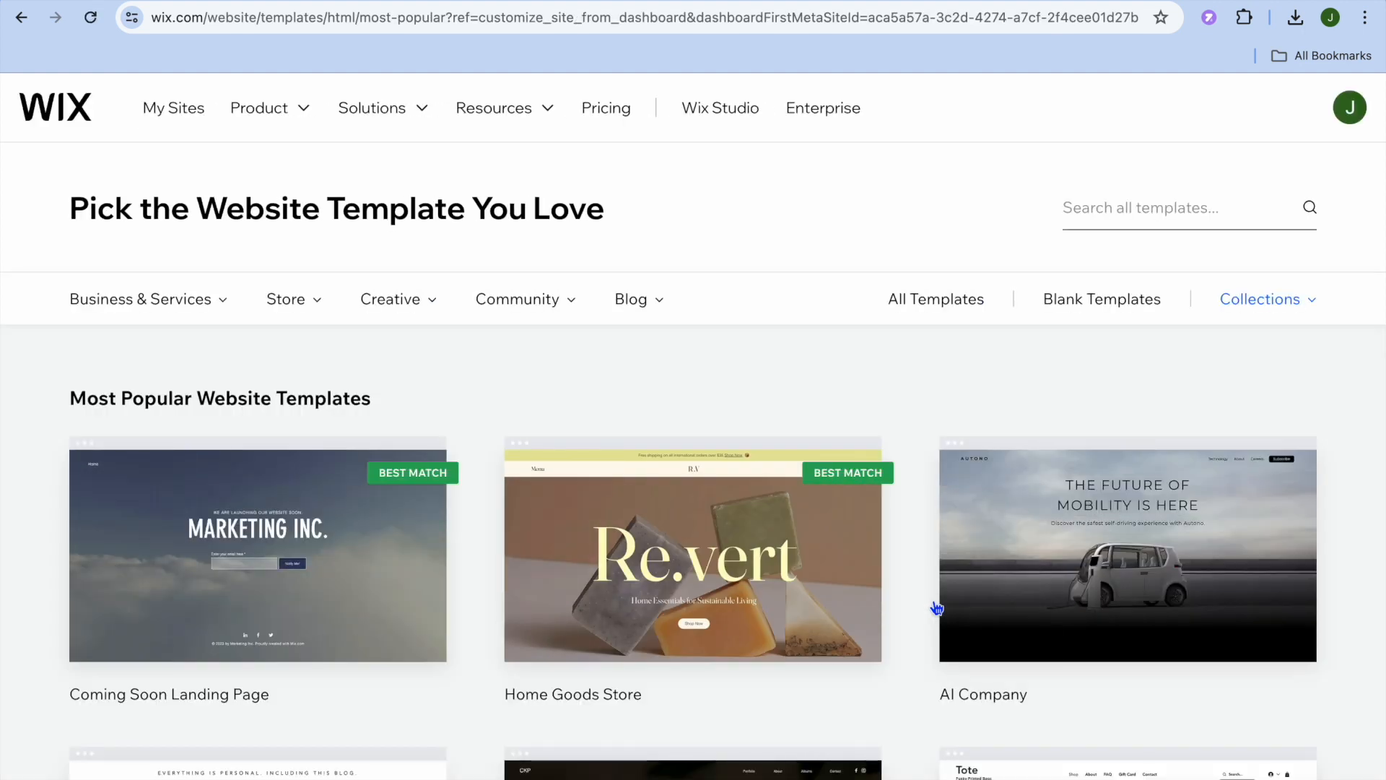
Search the website templates for "Beauty Shop"
{"action": "left_click", "coordinate": [1132, 213]}
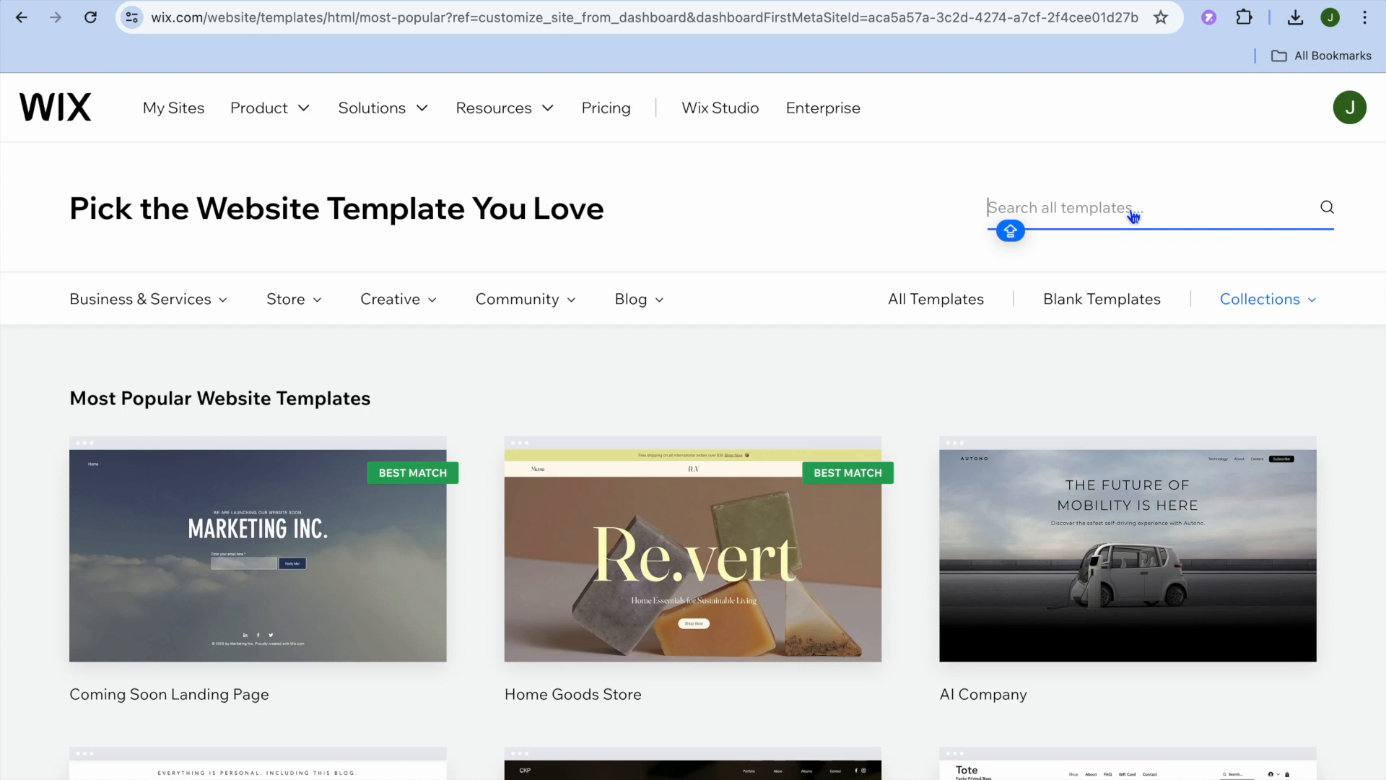
{"action": "type", "text": "BEAUTY"}
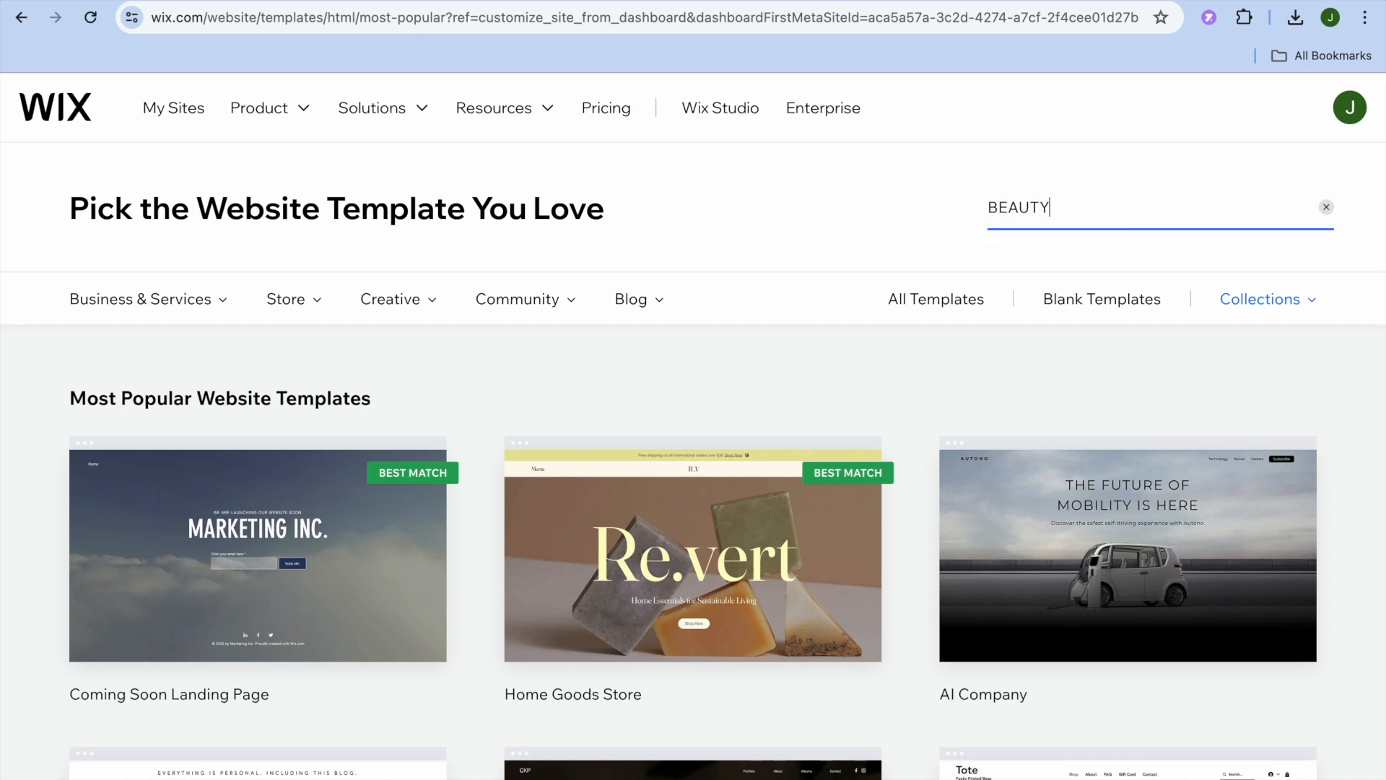
{"action": "type", "text": " S"}
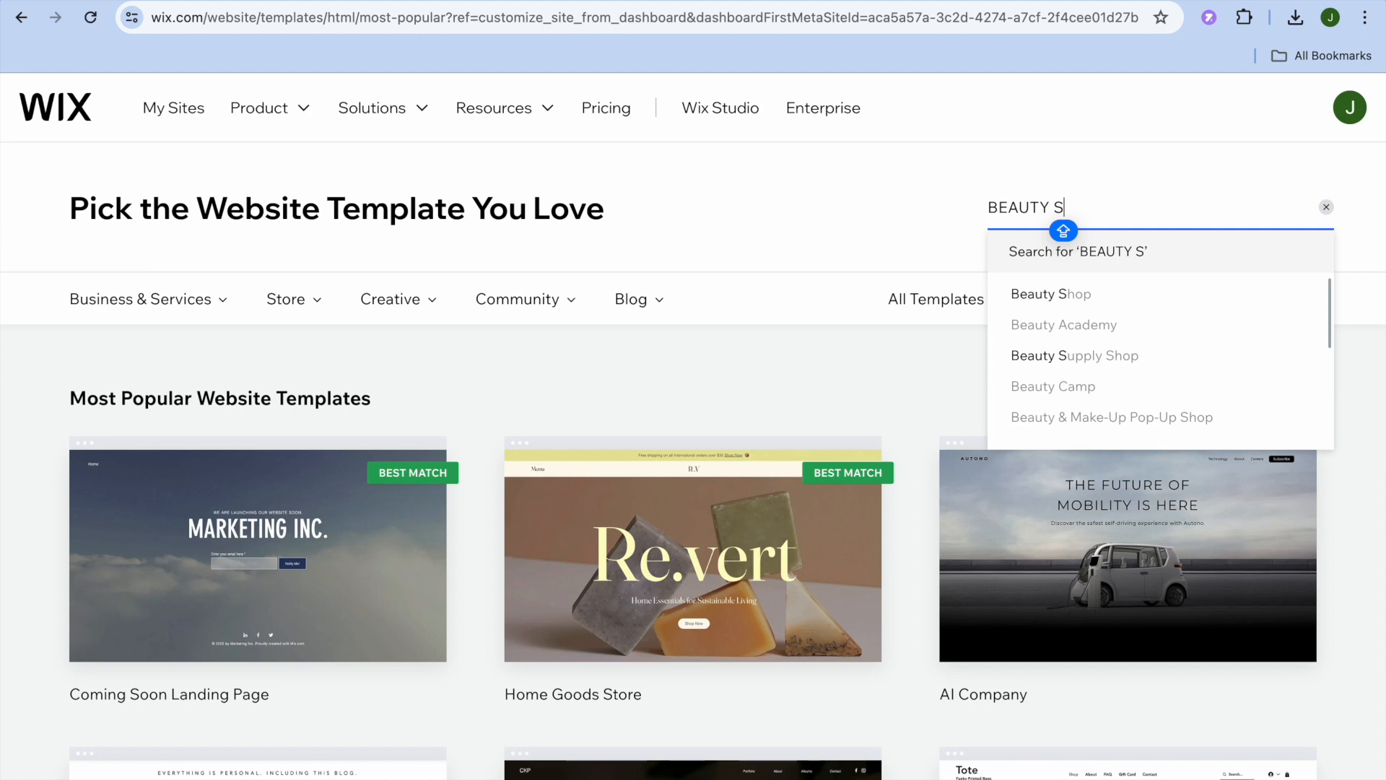
{"action": "left_click", "coordinate": [1051, 294]}
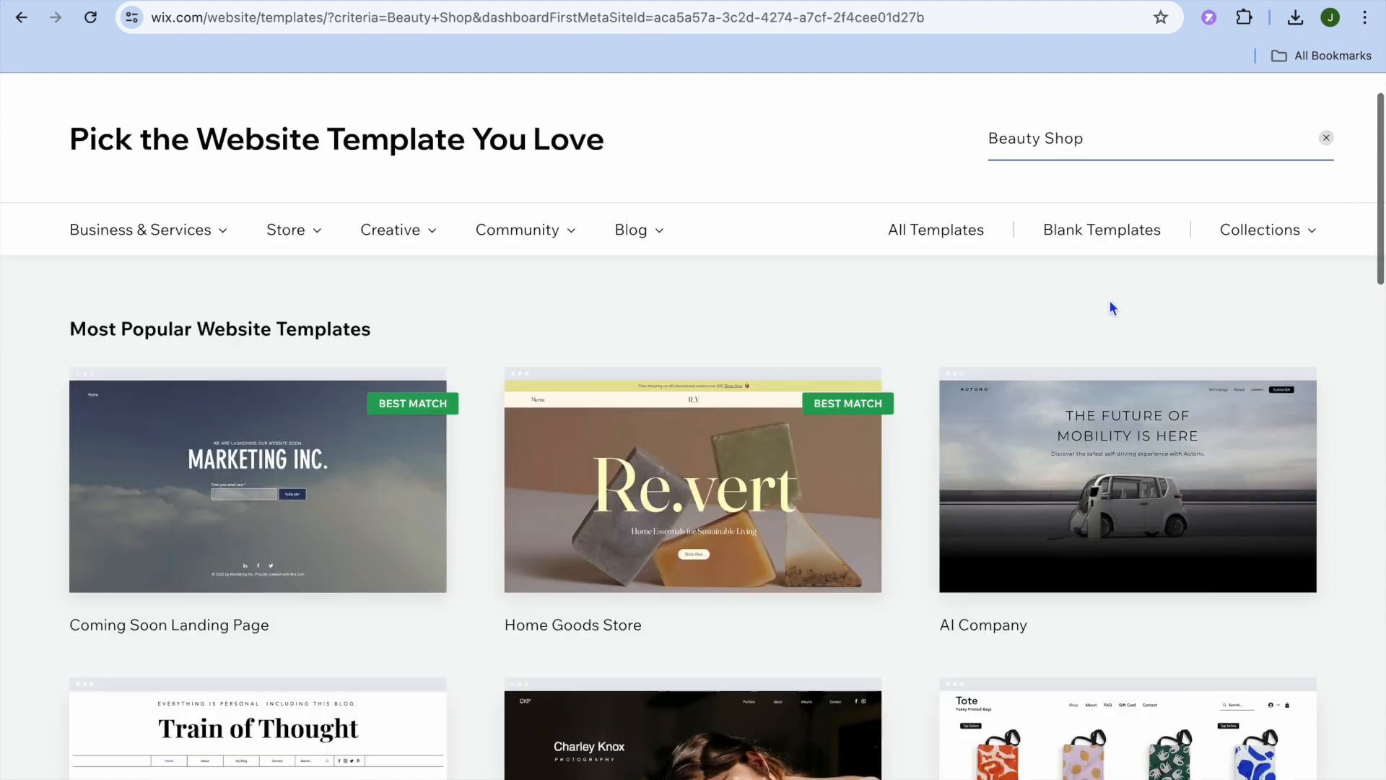
Browse the results, open the Carolina Beauty Shop template for editing, and dismiss the AI site content offer
{"action": "mouse_move", "coordinate": [551, 401]}
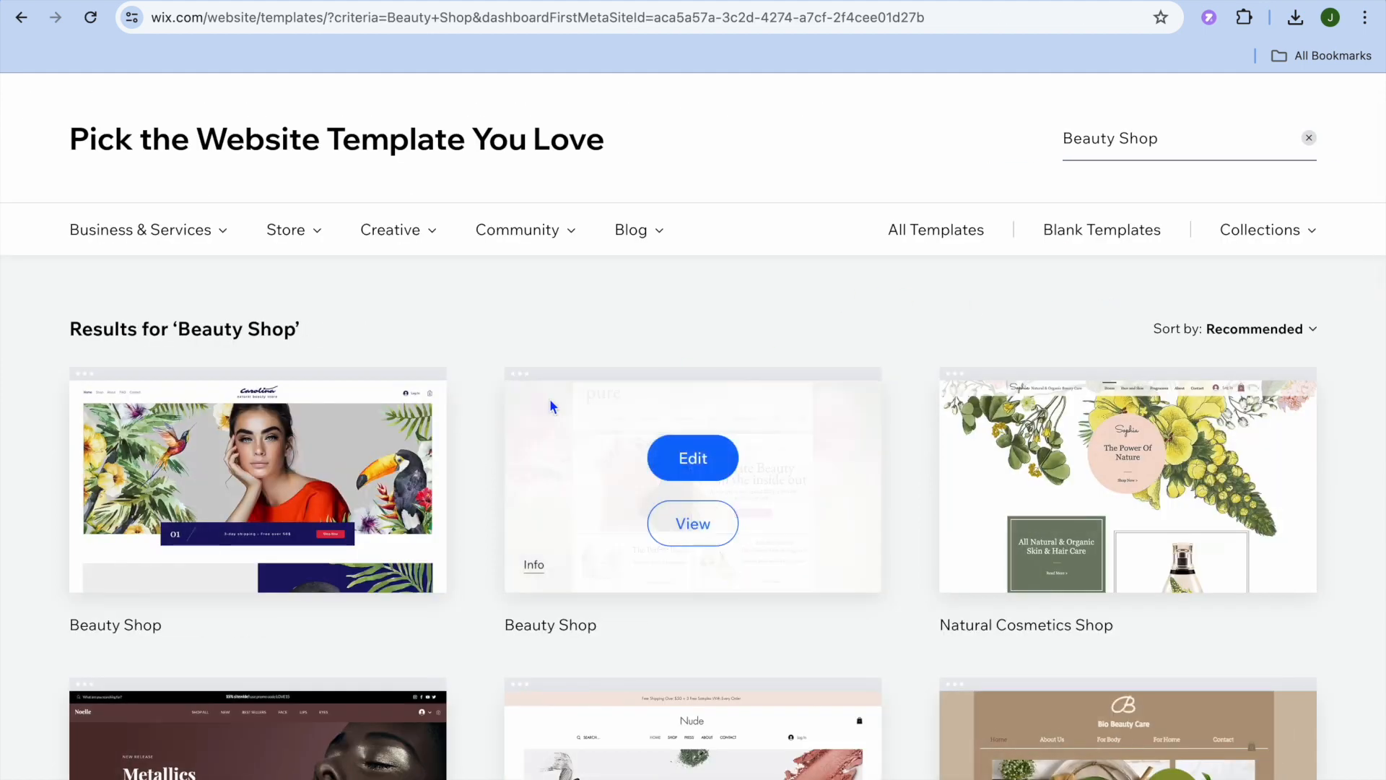
{"action": "scroll", "coordinate": [550, 402], "scroll_direction": "down", "scroll_amount": 6}
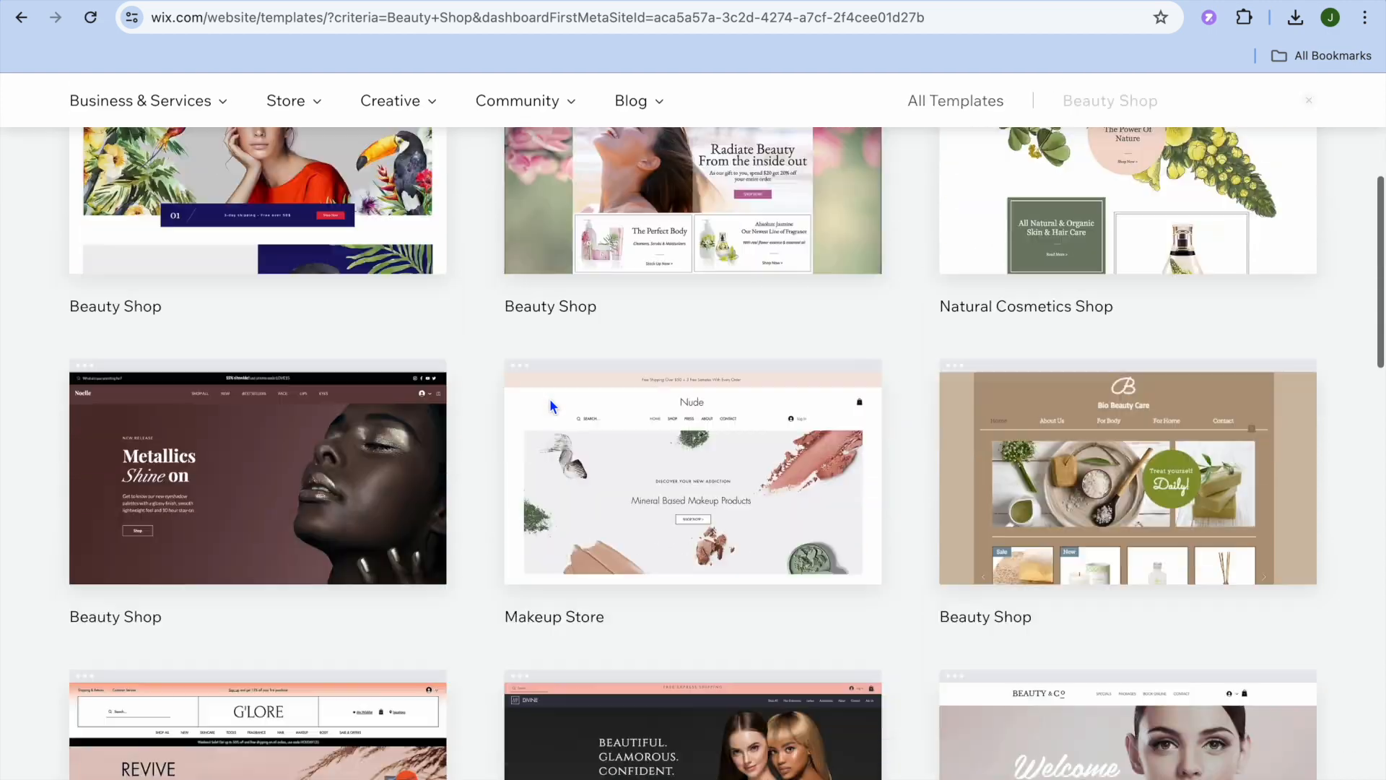
{"action": "scroll", "coordinate": [551, 405], "scroll_direction": "up", "scroll_amount": 8}
{"action": "mouse_move", "coordinate": [329, 514]}
{"action": "left_click", "coordinate": [247, 539]}
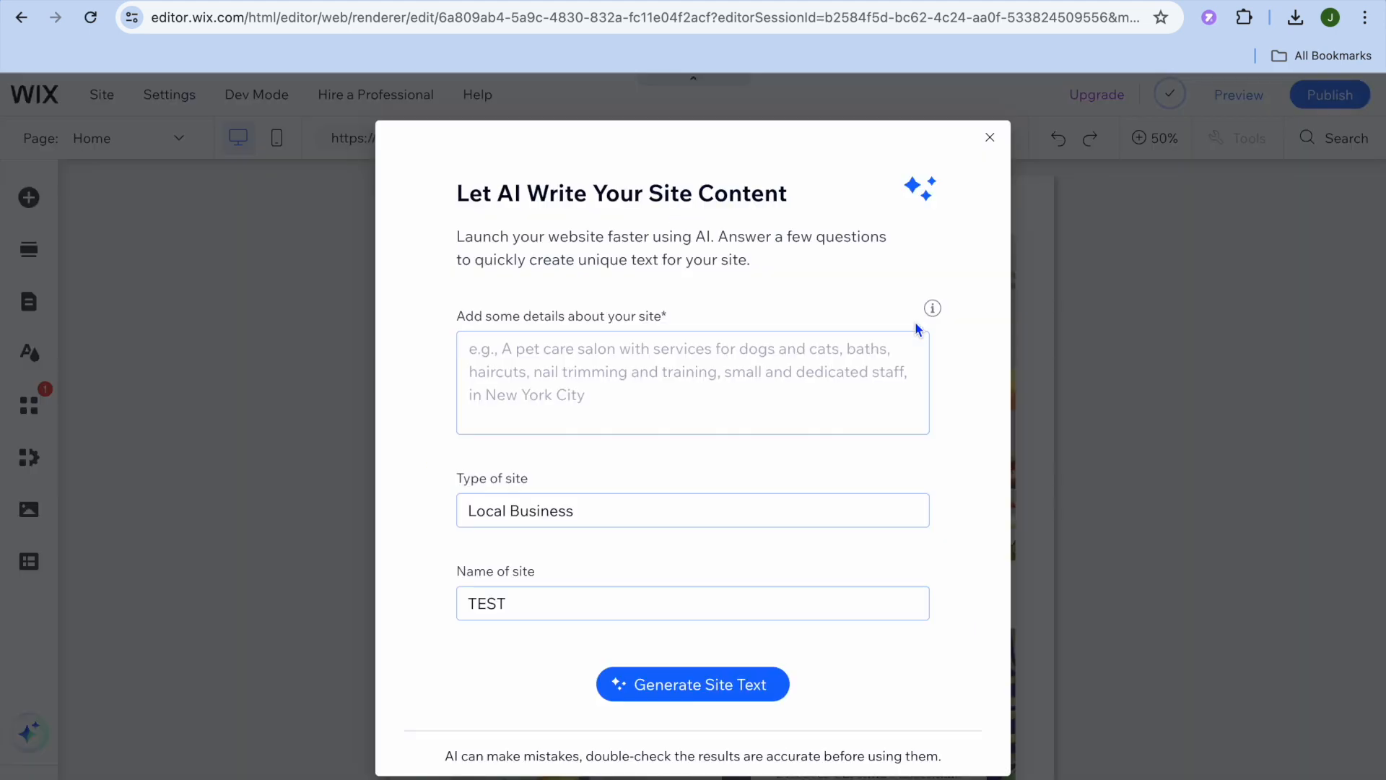
{"action": "left_click", "coordinate": [990, 137]}
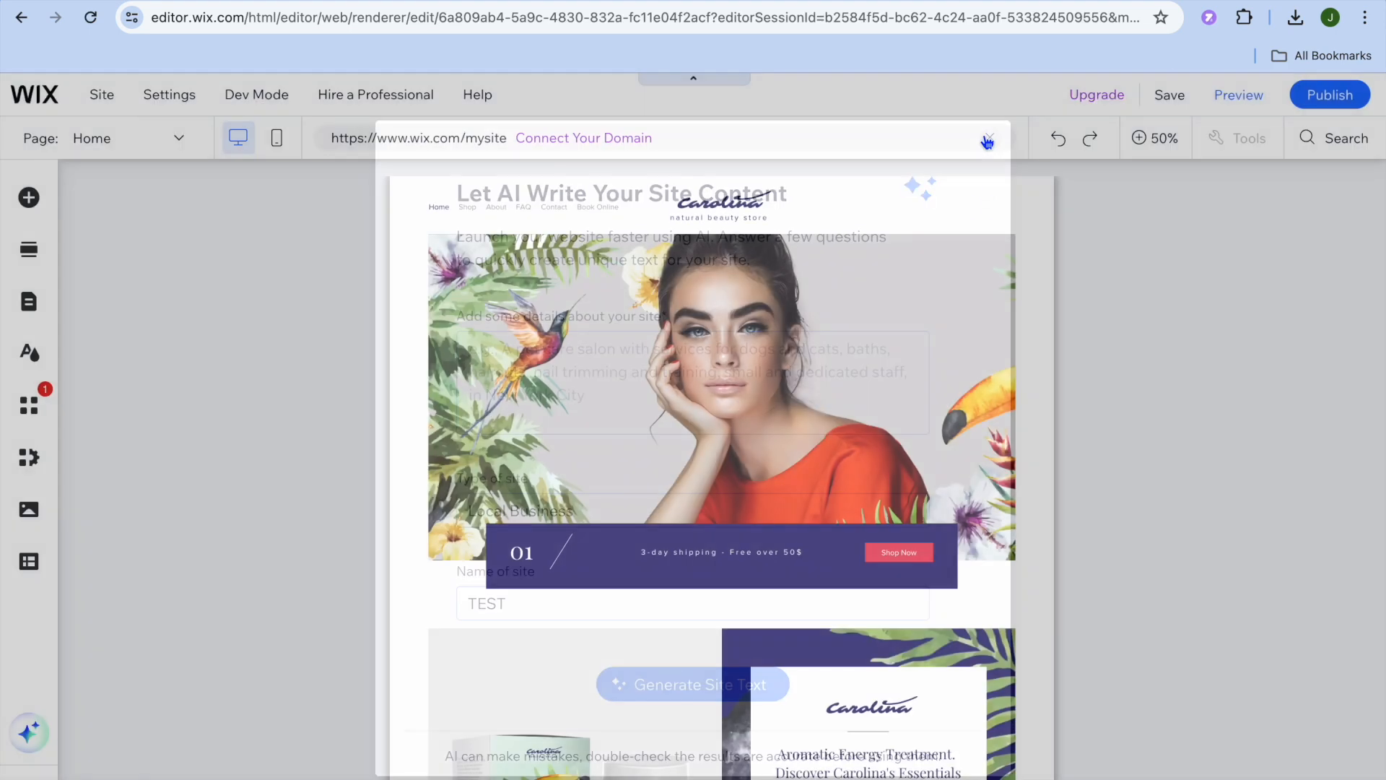
Look over the home page at 100% zoom and review the header's editable content in Quick Edit, closing it when done
{"action": "left_click", "coordinate": [1145, 137]}
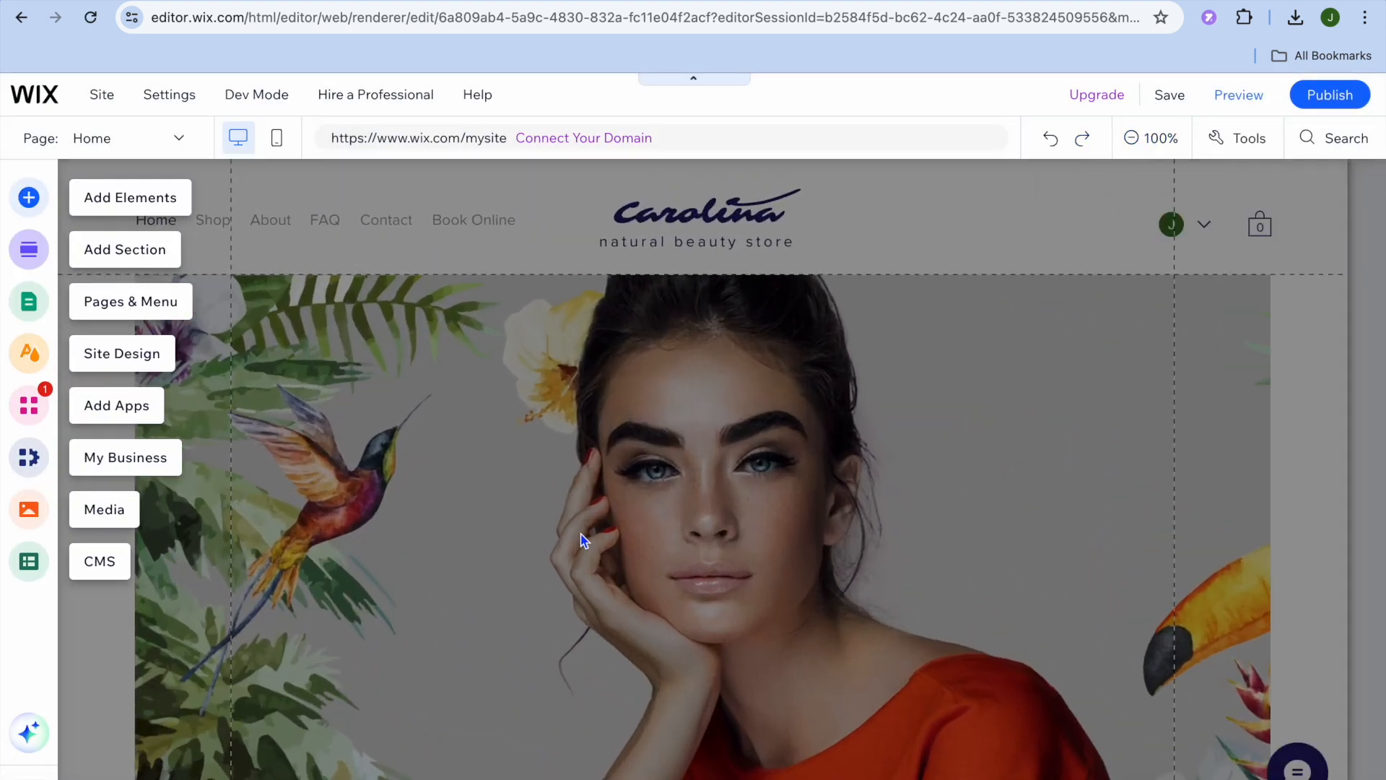
{"action": "scroll", "coordinate": [622, 505], "scroll_direction": "down", "scroll_amount": 5}
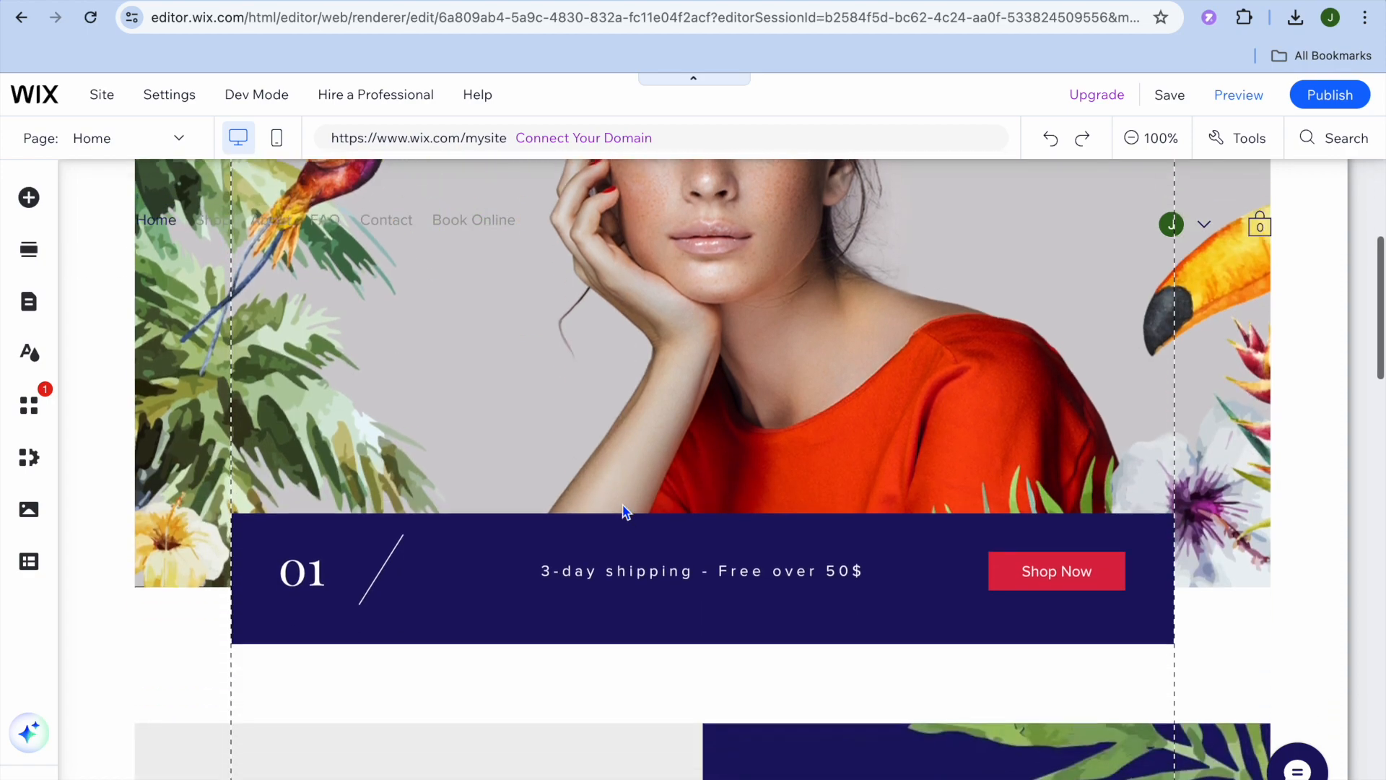
{"action": "scroll", "coordinate": [625, 512], "scroll_direction": "up", "scroll_amount": 5}
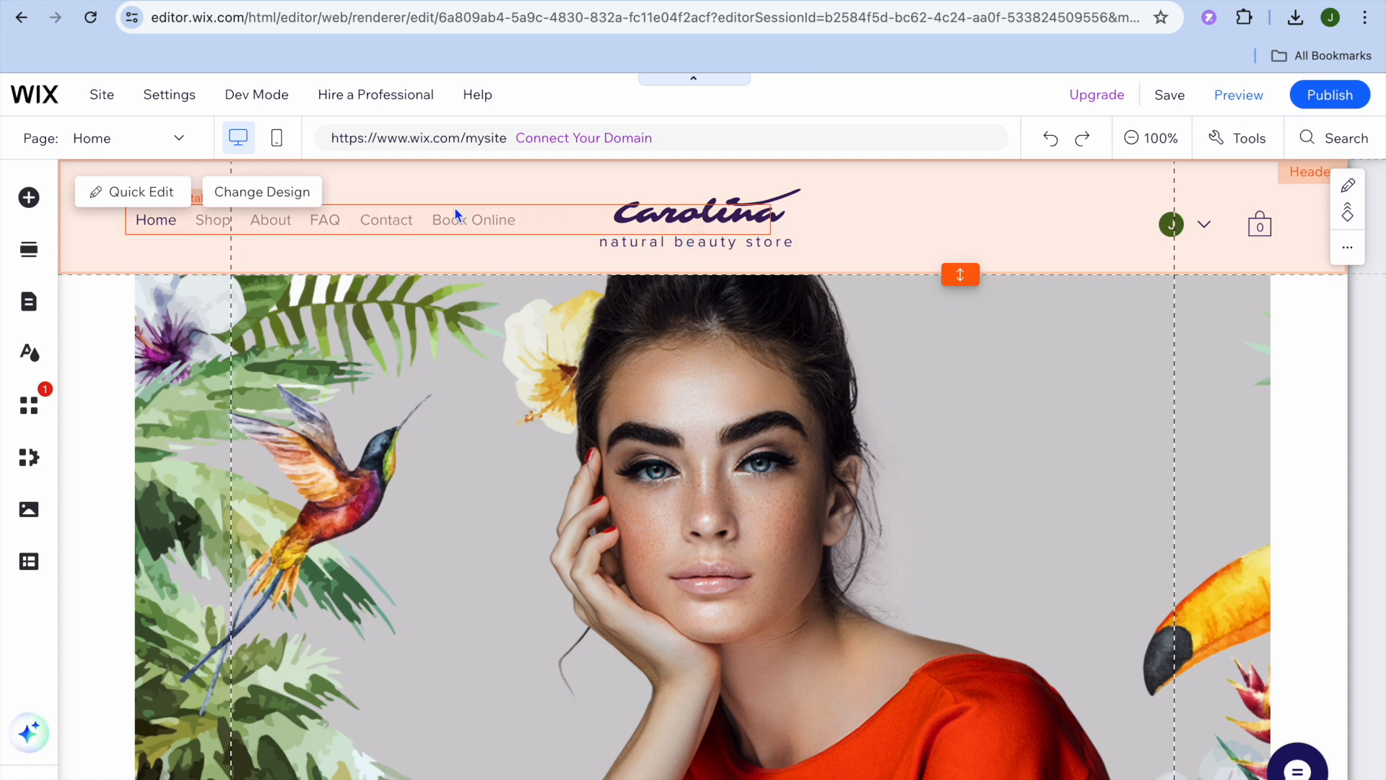
{"action": "left_click", "coordinate": [380, 195]}
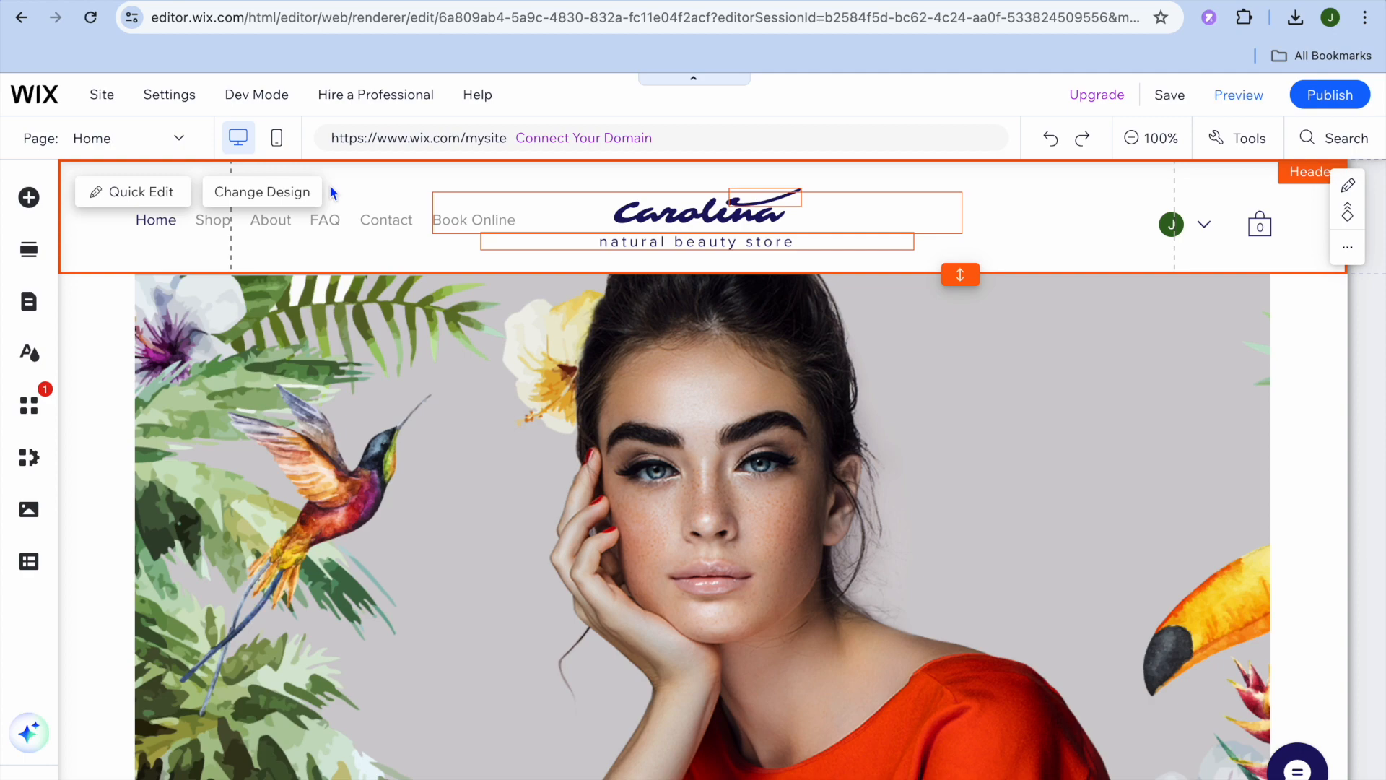
{"action": "left_click", "coordinate": [135, 194]}
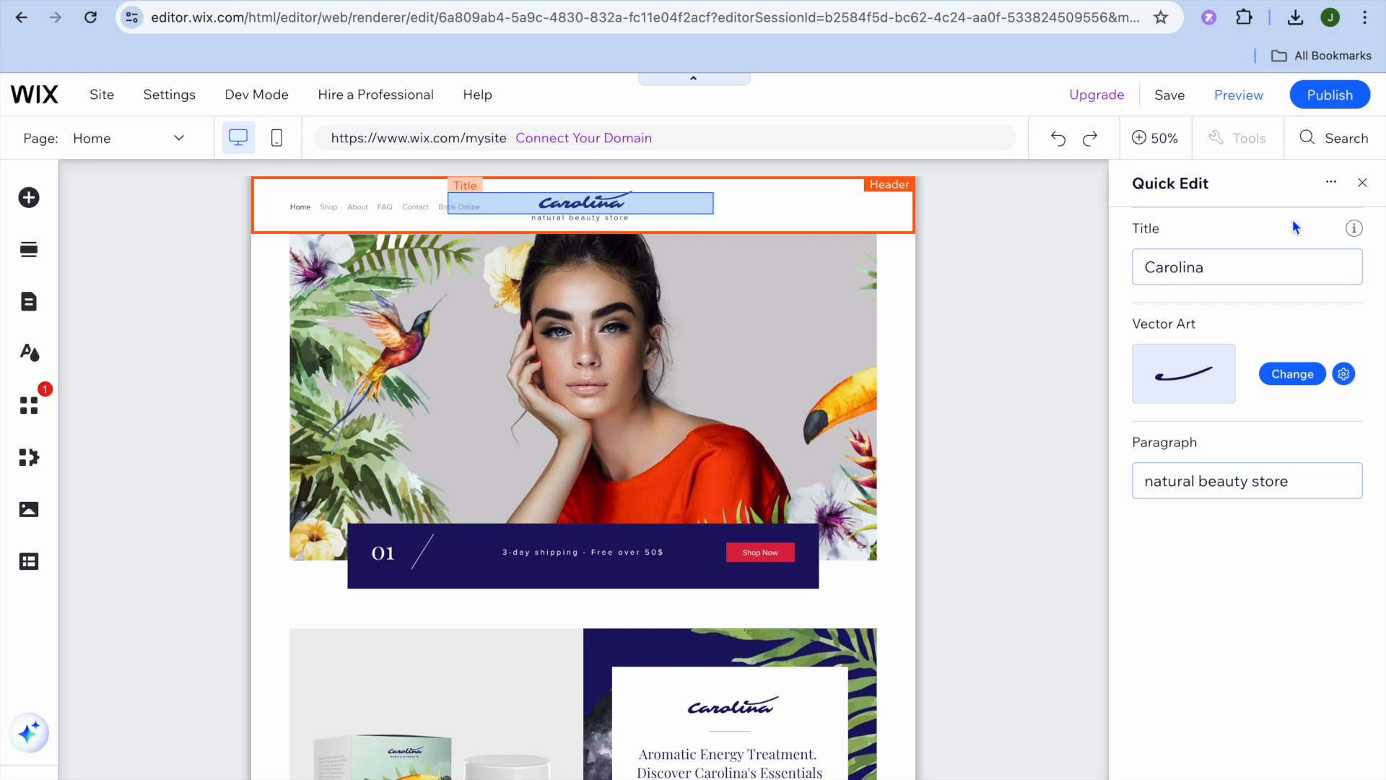
{"action": "left_click", "coordinate": [1362, 183]}
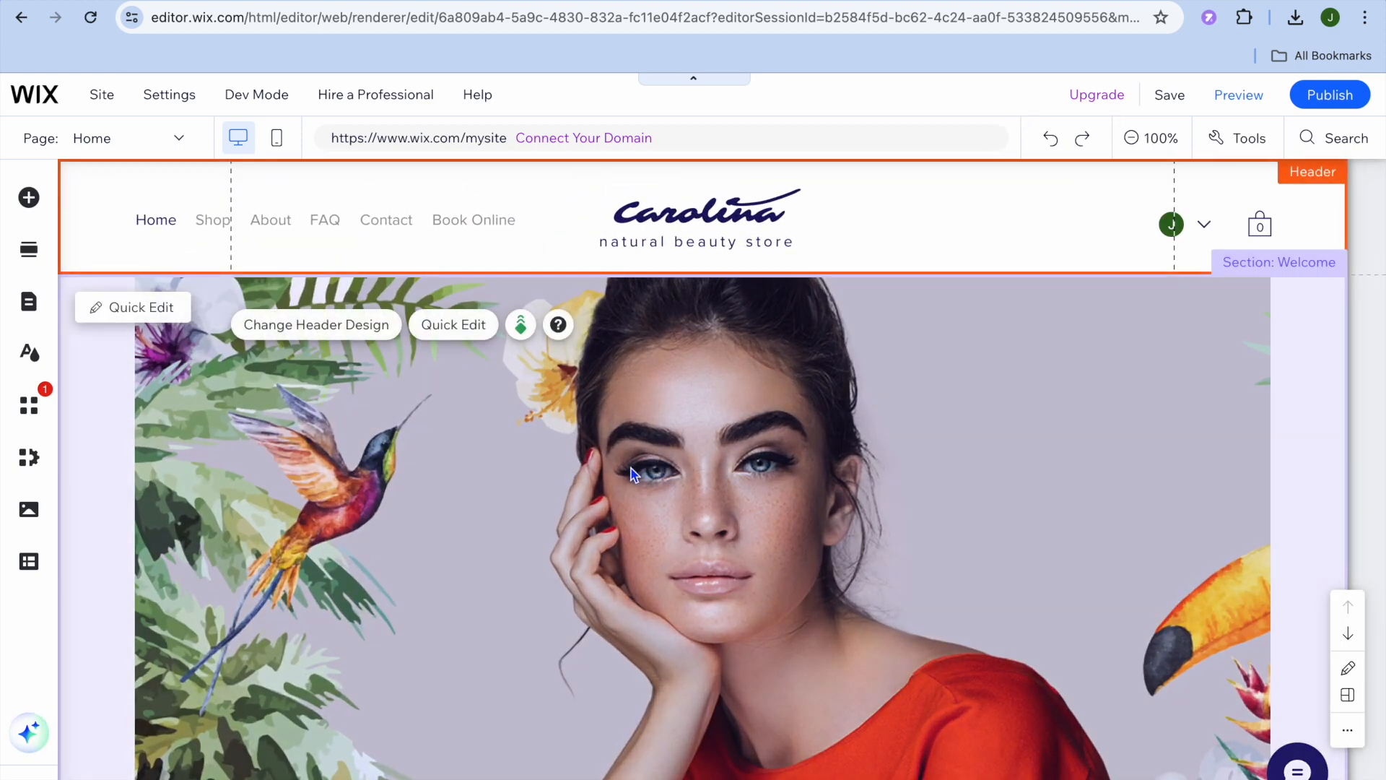
Review the Welcome section's background and slideshow content in Quick Edit and close it
{"action": "key", "text": "Escape"}
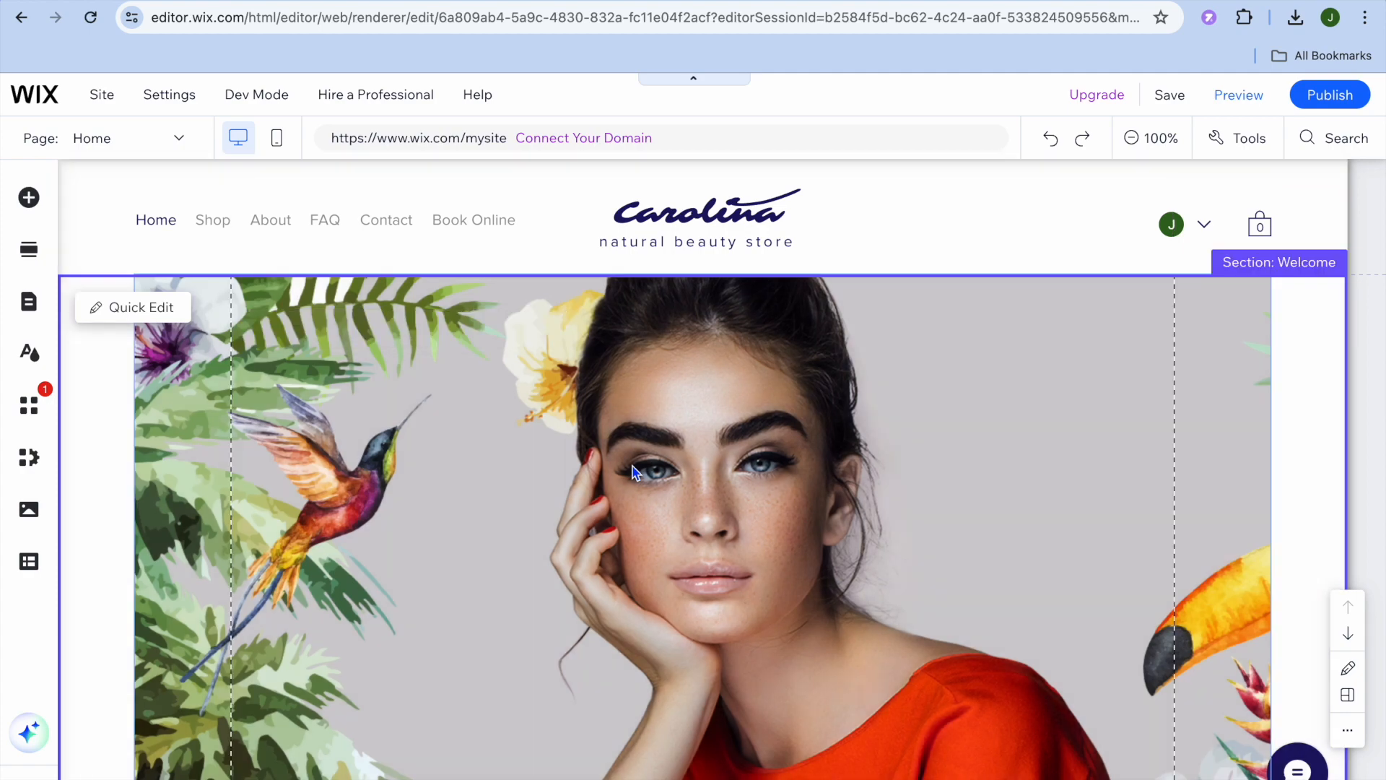
{"action": "left_click", "coordinate": [172, 318]}
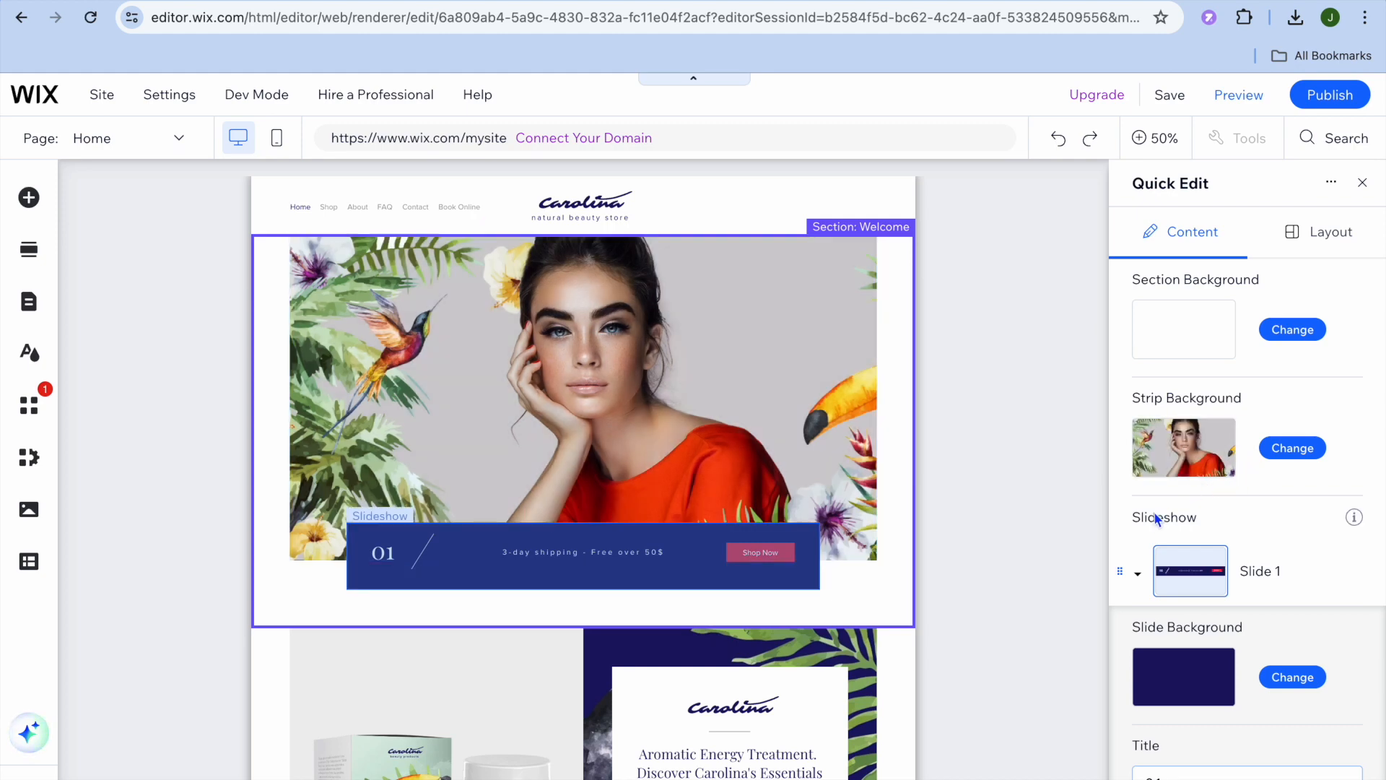
{"action": "scroll", "coordinate": [1158, 518], "scroll_direction": "down", "scroll_amount": 4}
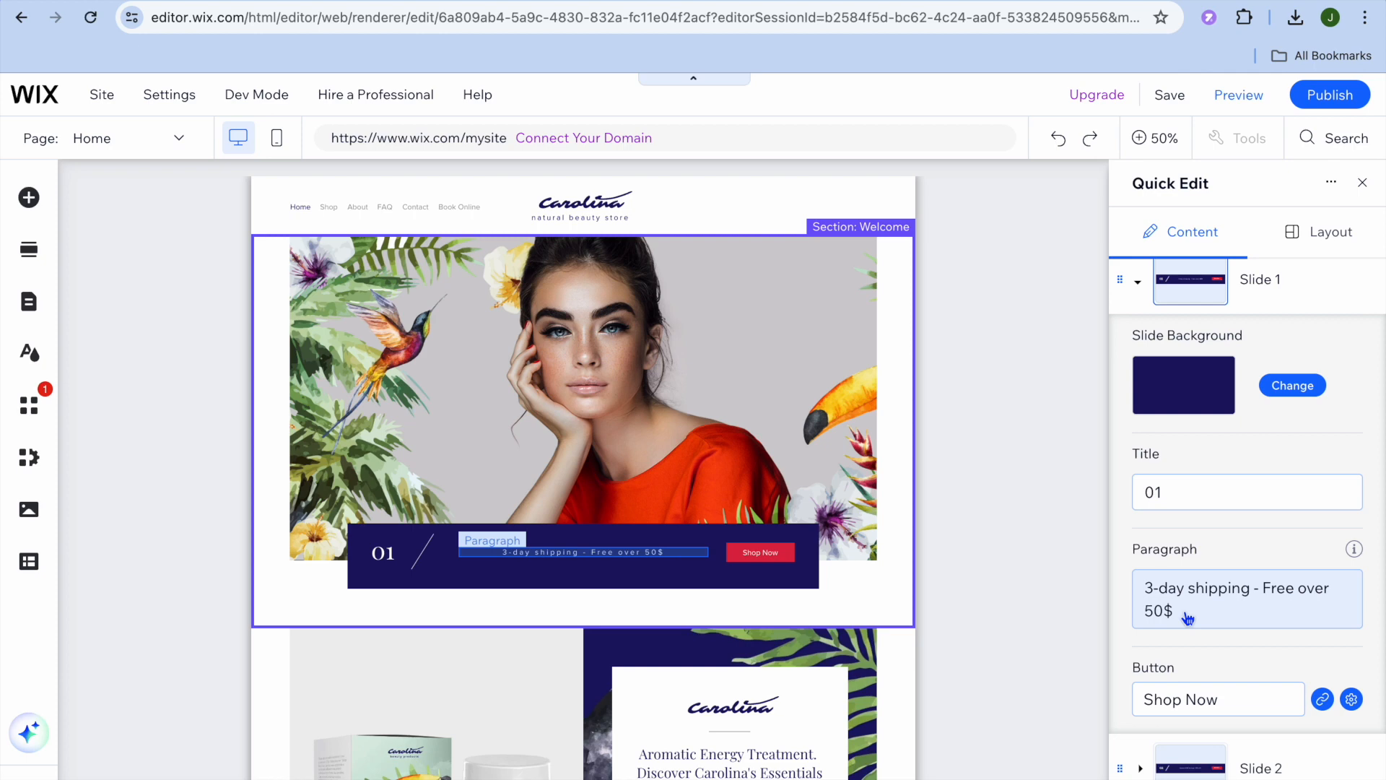
{"action": "left_click", "coordinate": [1363, 183]}
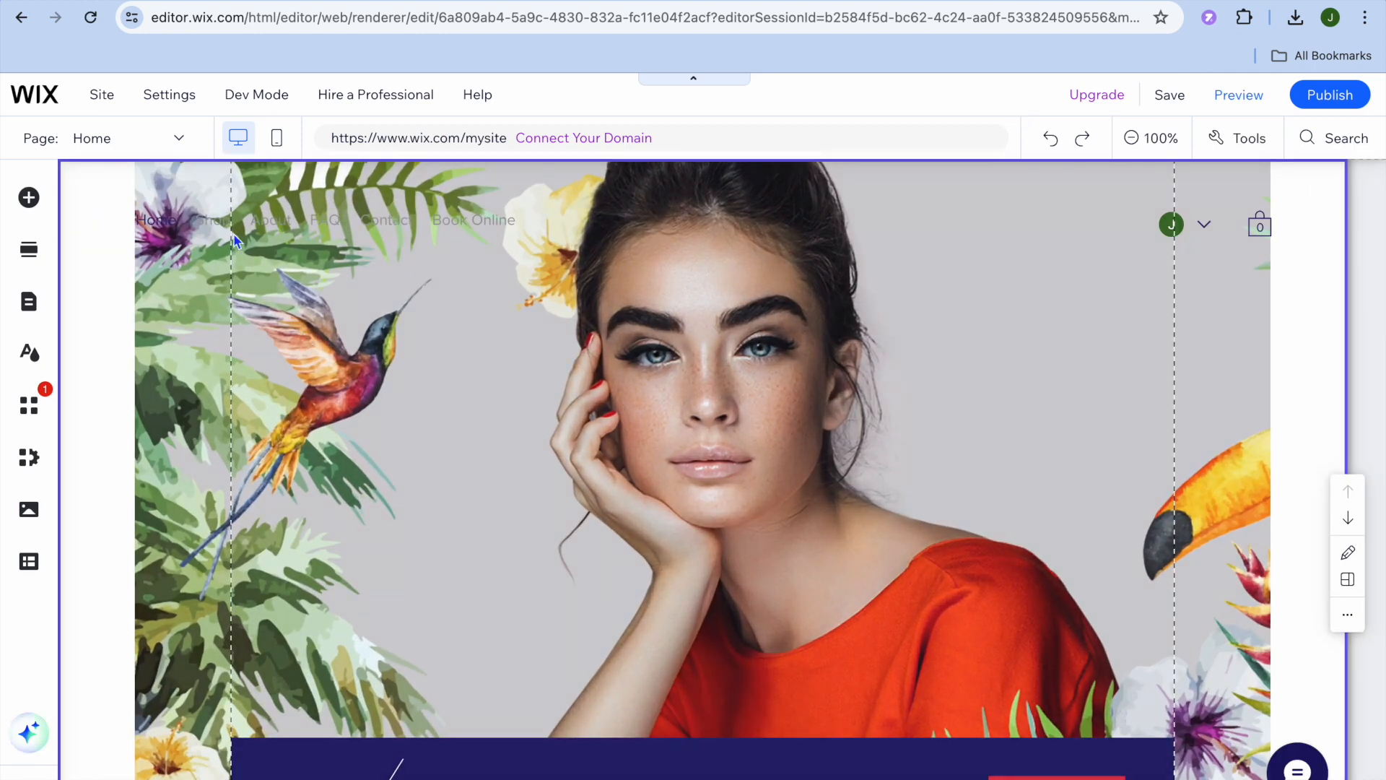
Switch to the Book Online page under the bookings pages and examine its service listing
{"action": "left_click", "coordinate": [161, 141]}
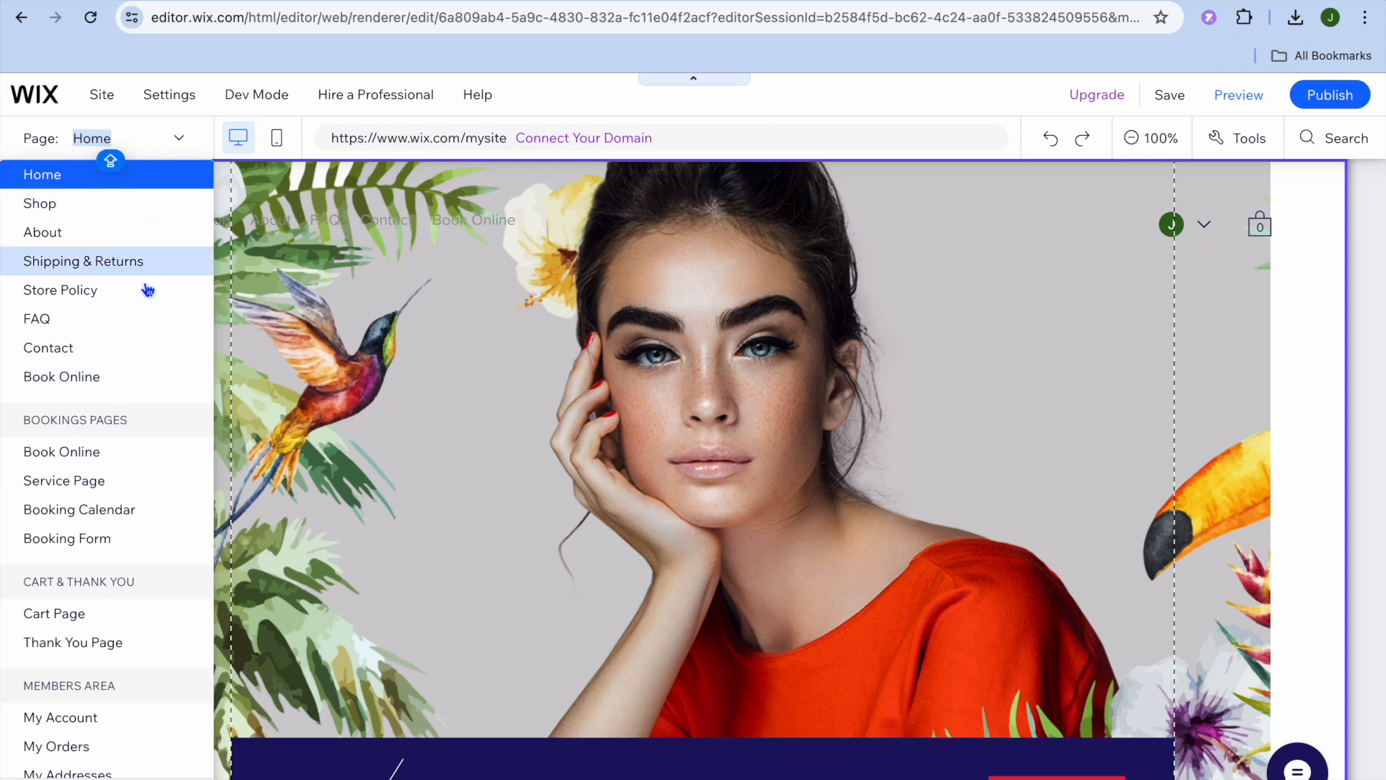
{"action": "left_click", "coordinate": [131, 460]}
{"action": "left_click", "coordinate": [131, 455]}
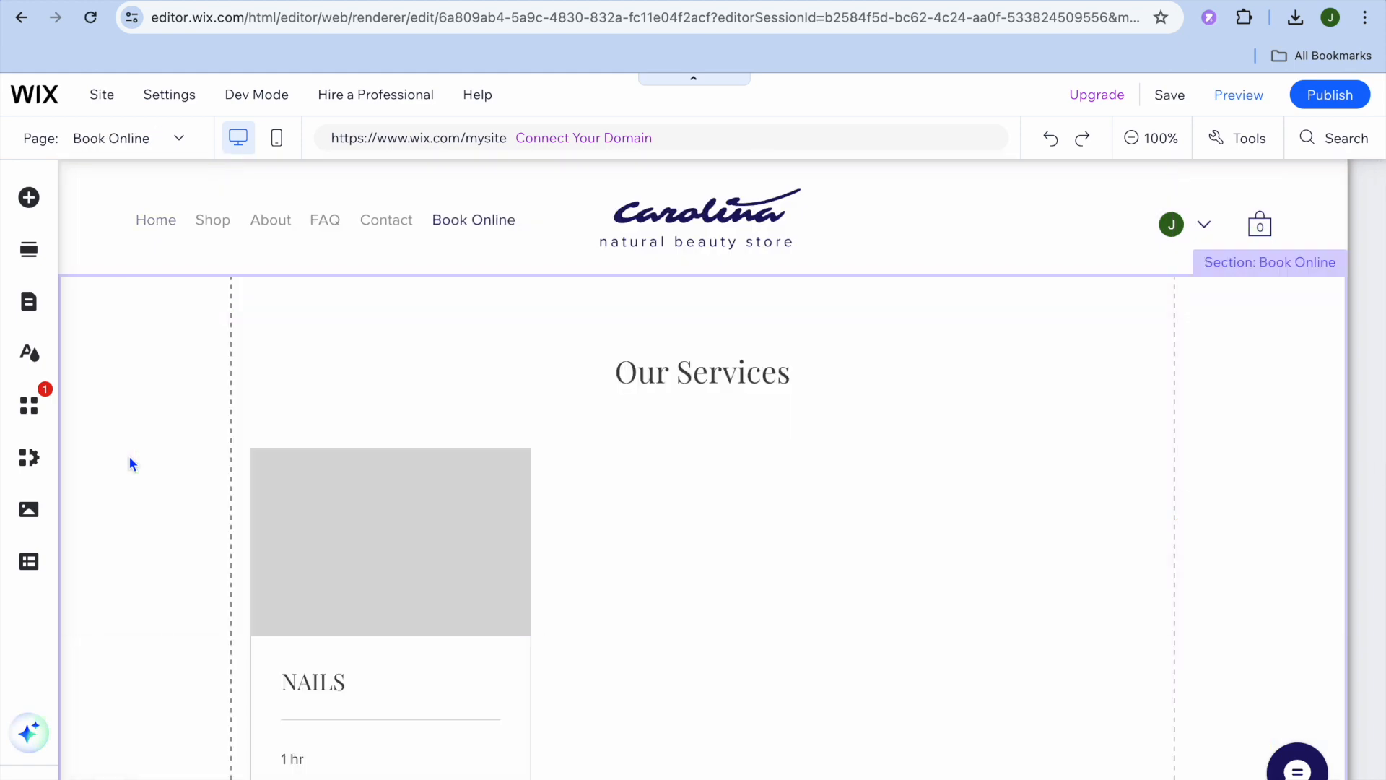
{"action": "scroll", "coordinate": [131, 459], "scroll_direction": "down", "scroll_amount": 5}
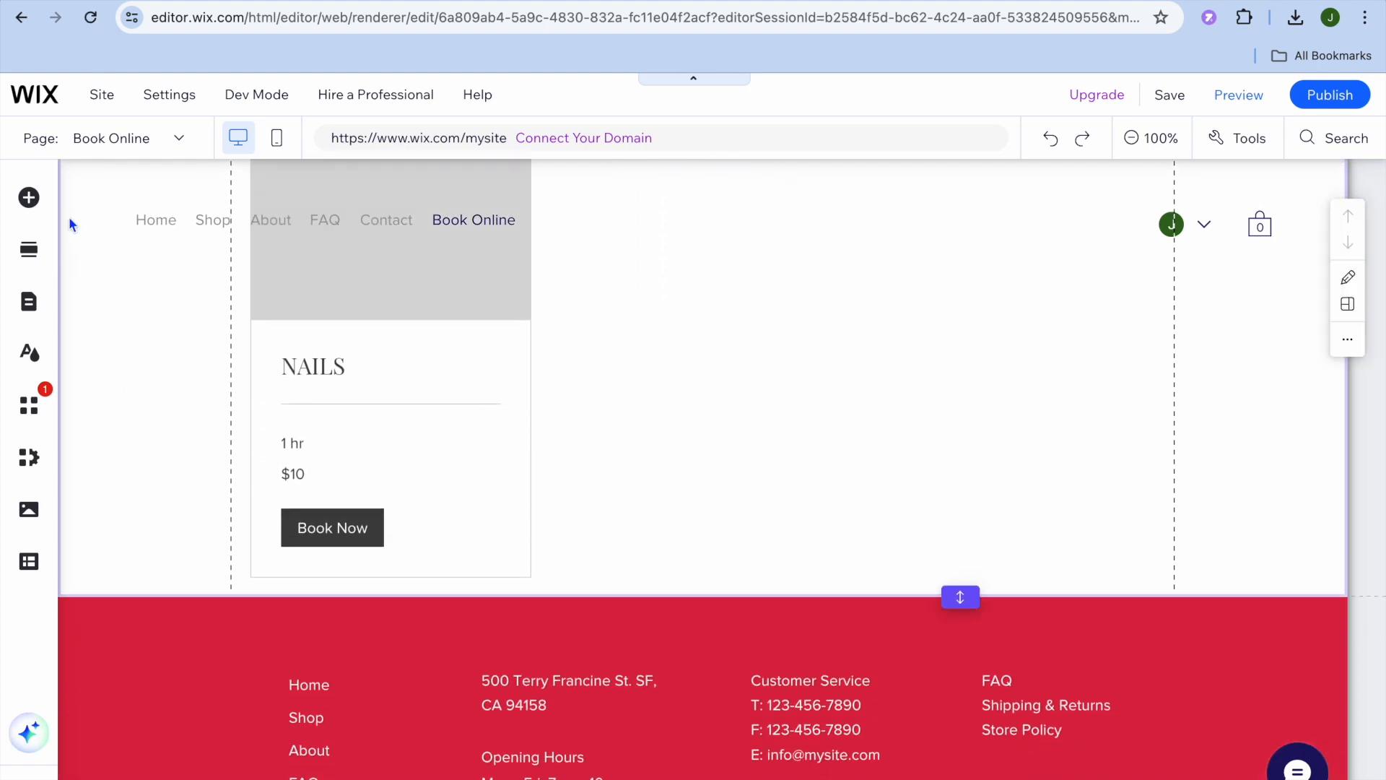
Examine the kinds of elements available to add, including text, embed code, payments, custom designs and galleries, and close the element library
{"action": "left_click", "coordinate": [33, 202]}
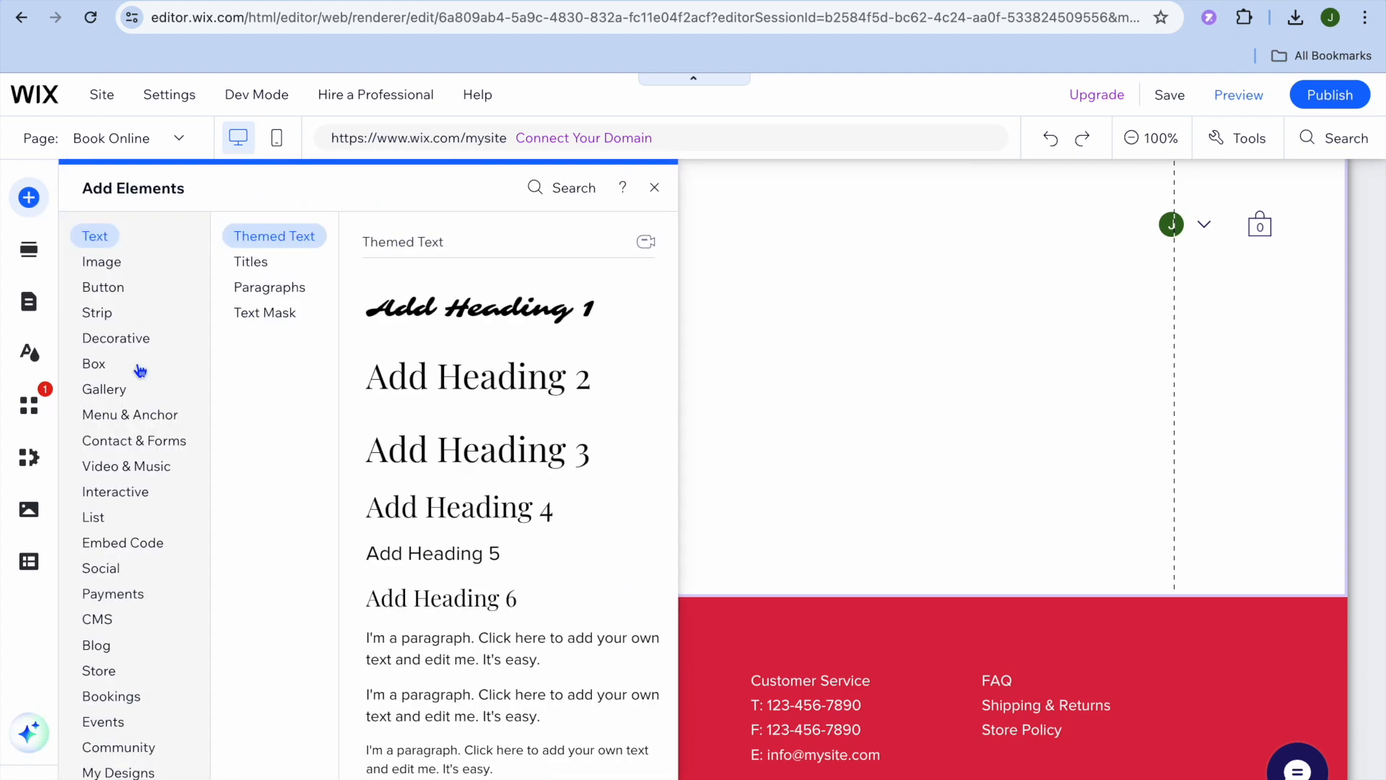
{"action": "left_click", "coordinate": [123, 542]}
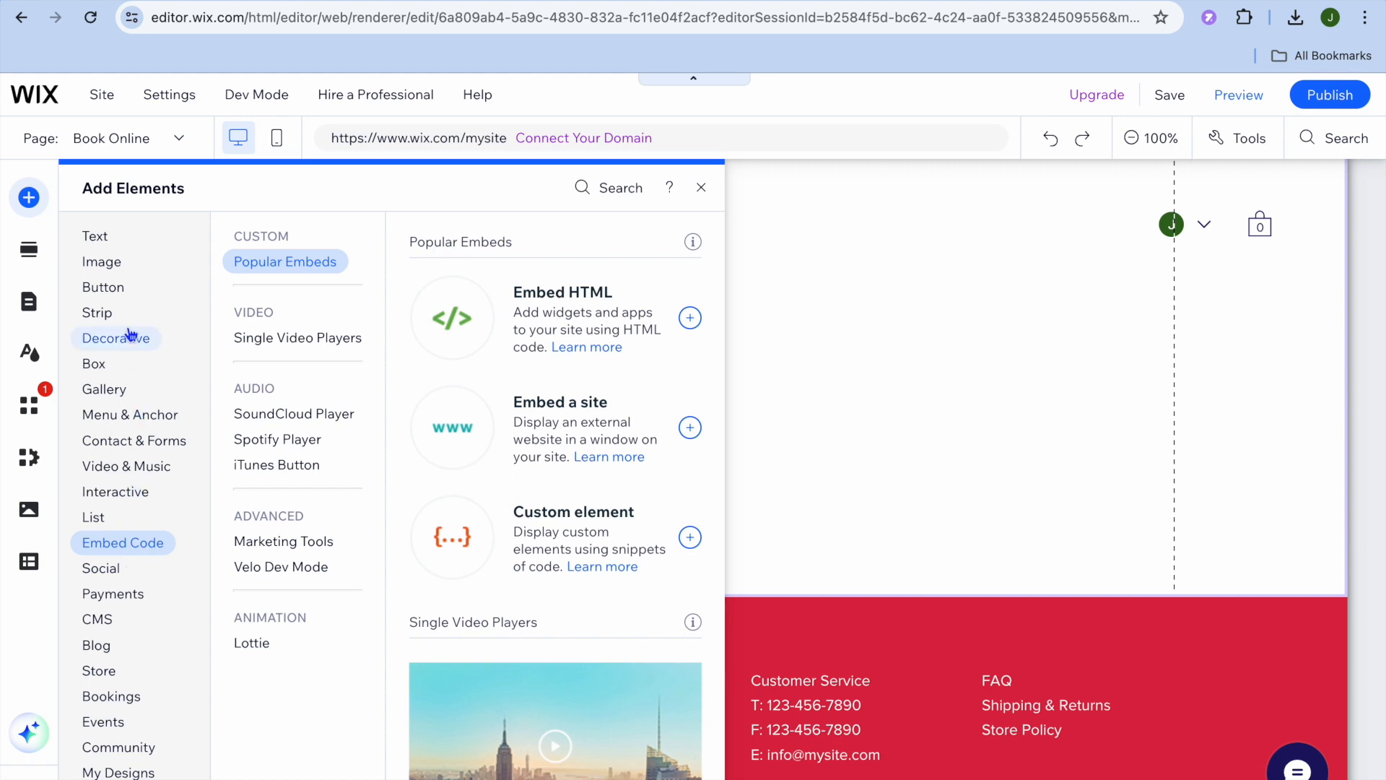
{"action": "left_click", "coordinate": [103, 286]}
{"action": "left_click", "coordinate": [101, 263]}
{"action": "left_click", "coordinate": [105, 241]}
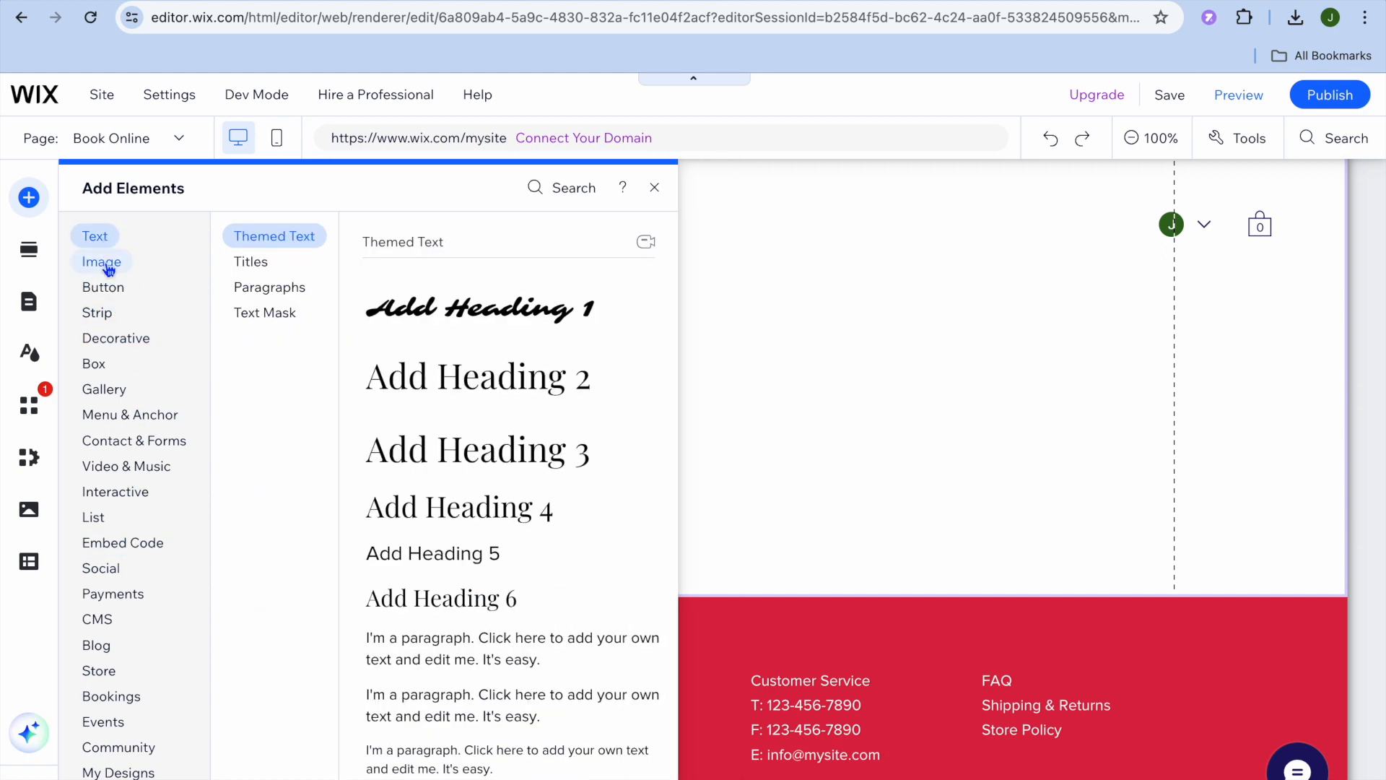
{"action": "left_click", "coordinate": [112, 287]}
{"action": "left_click", "coordinate": [119, 594]}
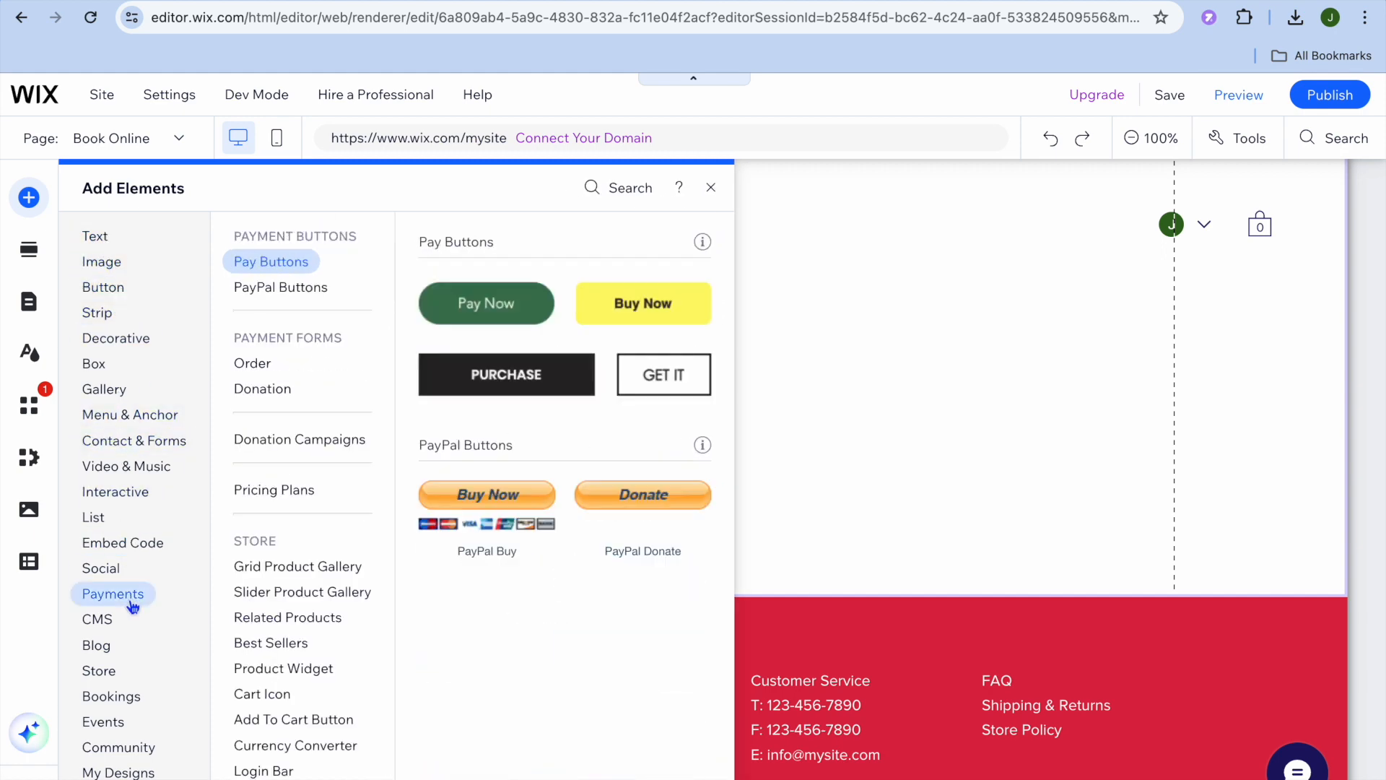
{"action": "left_click", "coordinate": [115, 671]}
{"action": "left_click", "coordinate": [130, 769]}
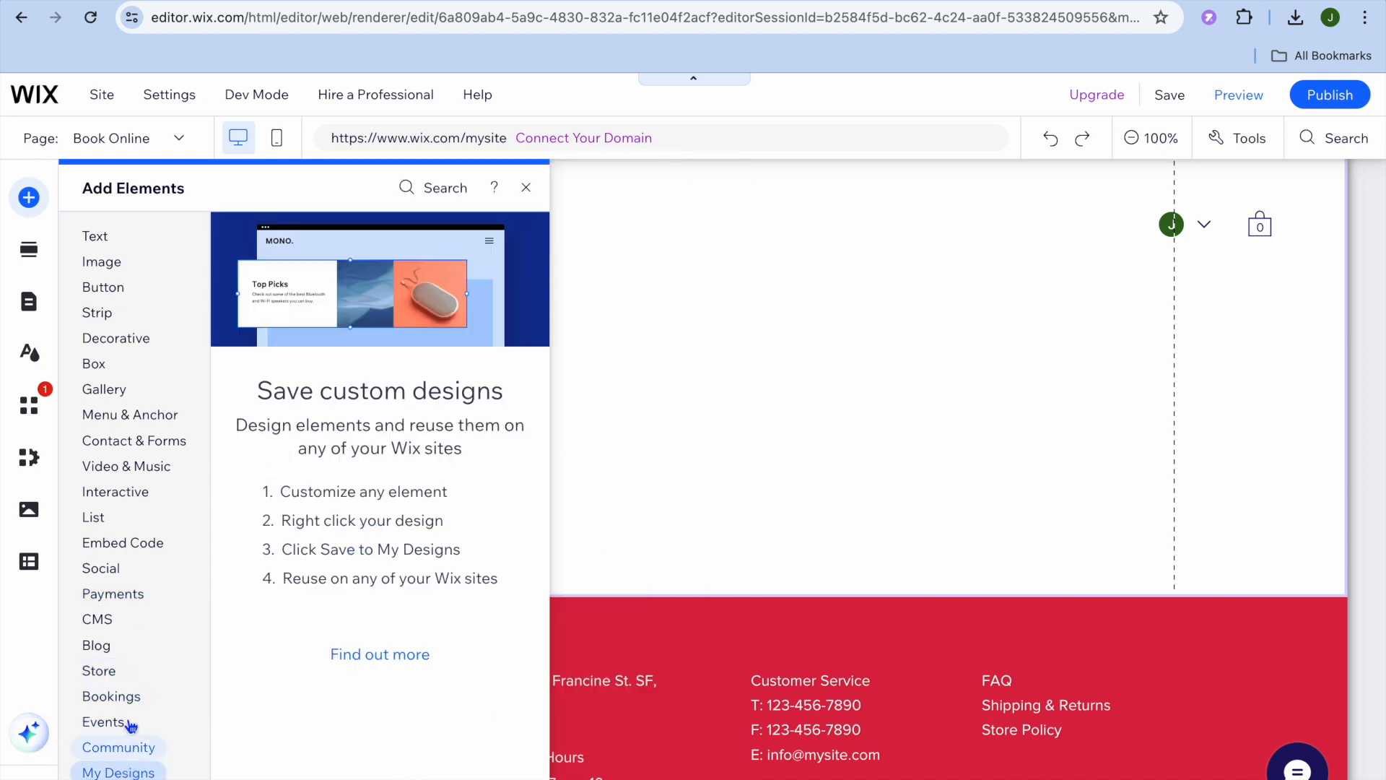
{"action": "left_click", "coordinate": [134, 261]}
{"action": "left_click", "coordinate": [136, 391]}
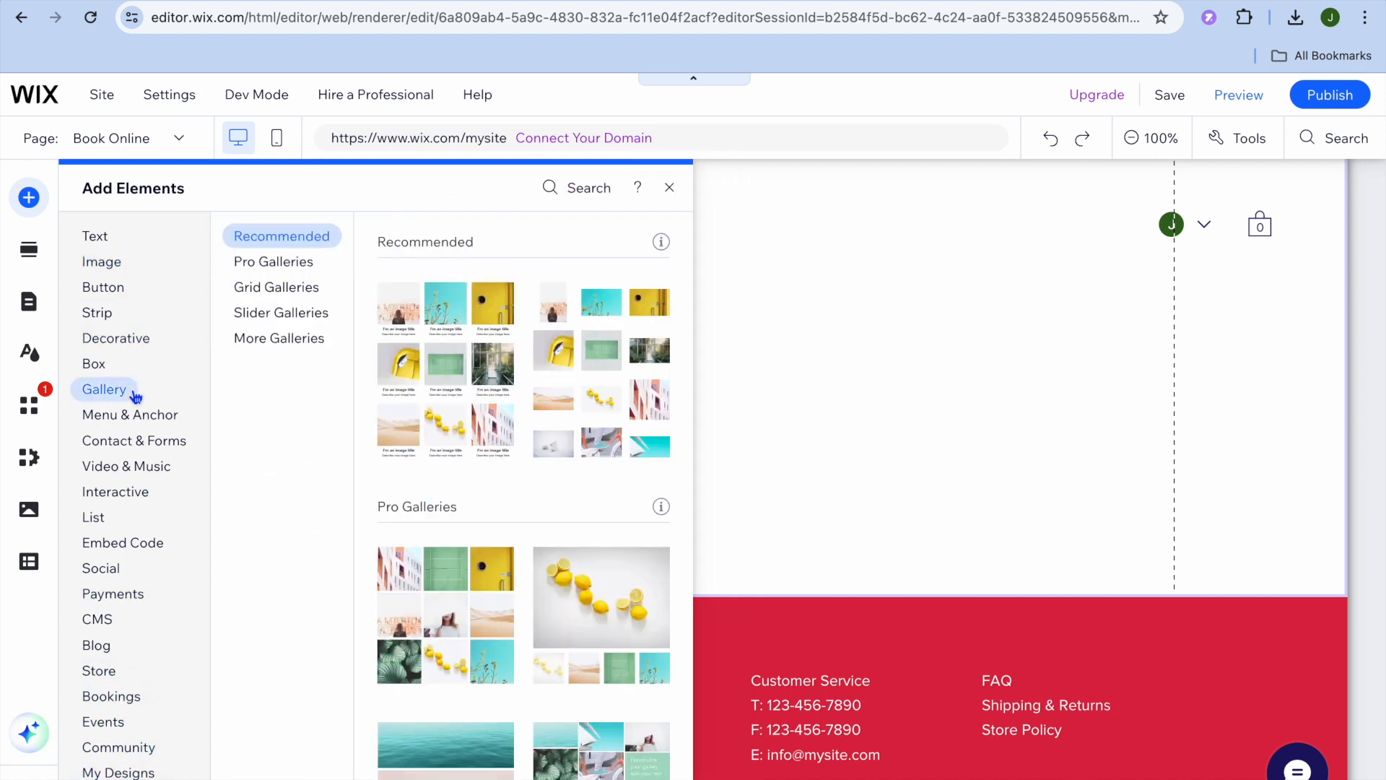
{"action": "left_click", "coordinate": [670, 187]}
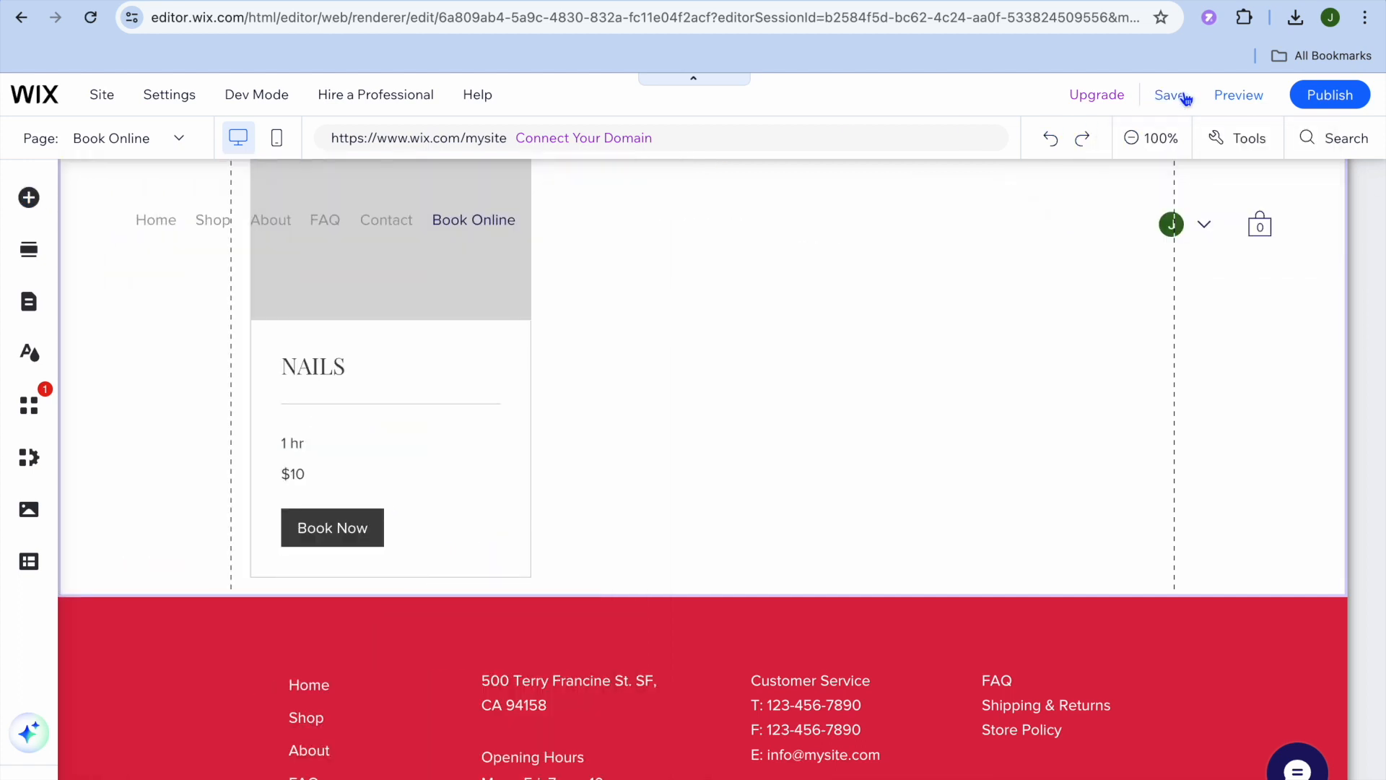
Preview the site from the Book Online page
{"action": "left_click", "coordinate": [1234, 101]}
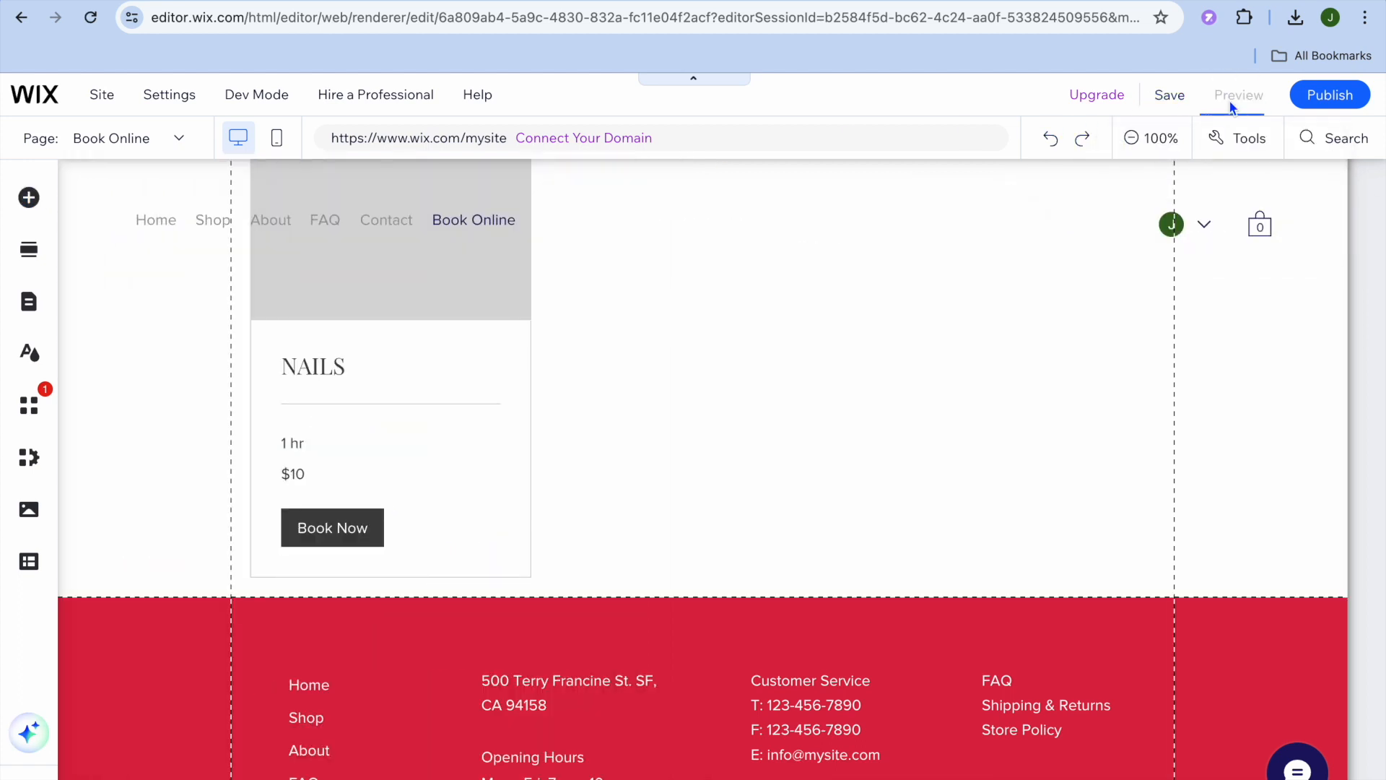